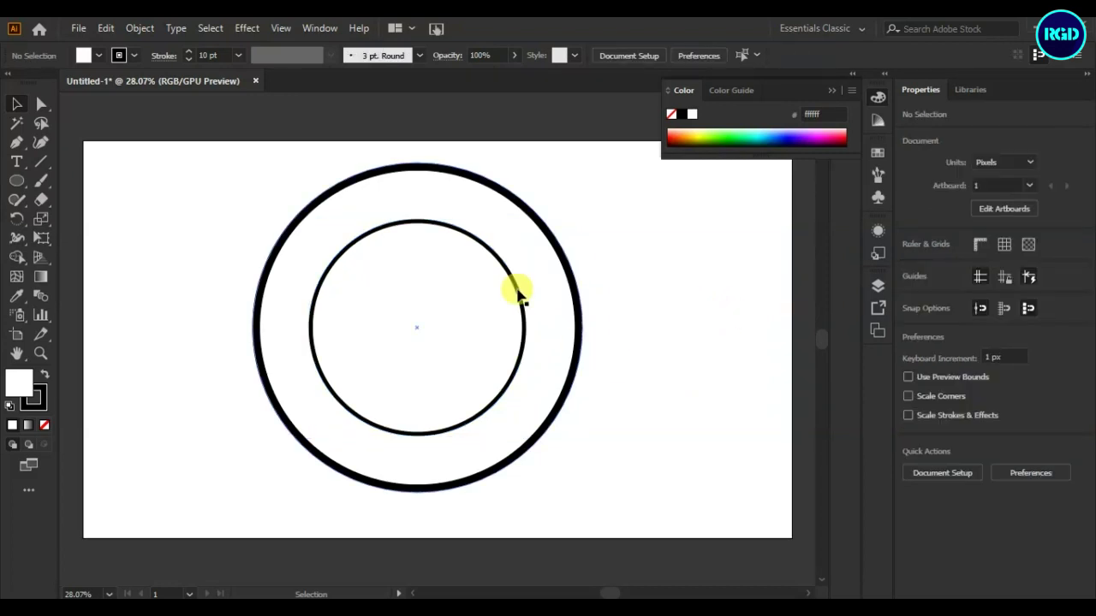
- Expand the appearance of the outer circle and of the inner circle
click(319, 202)
click(142, 29)
click(214, 228)
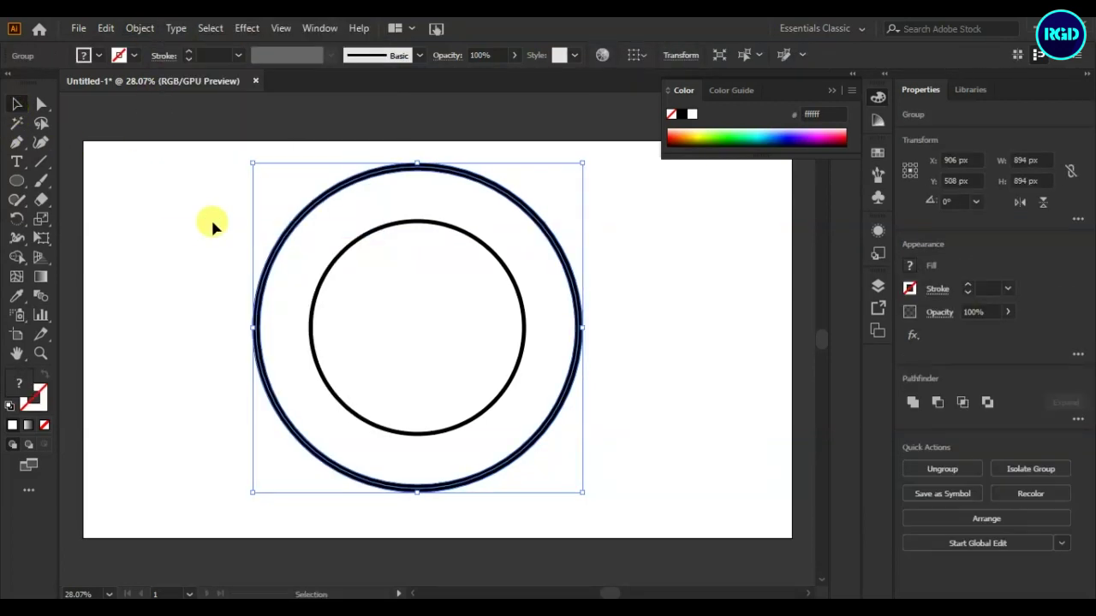
click(719, 307)
click(338, 245)
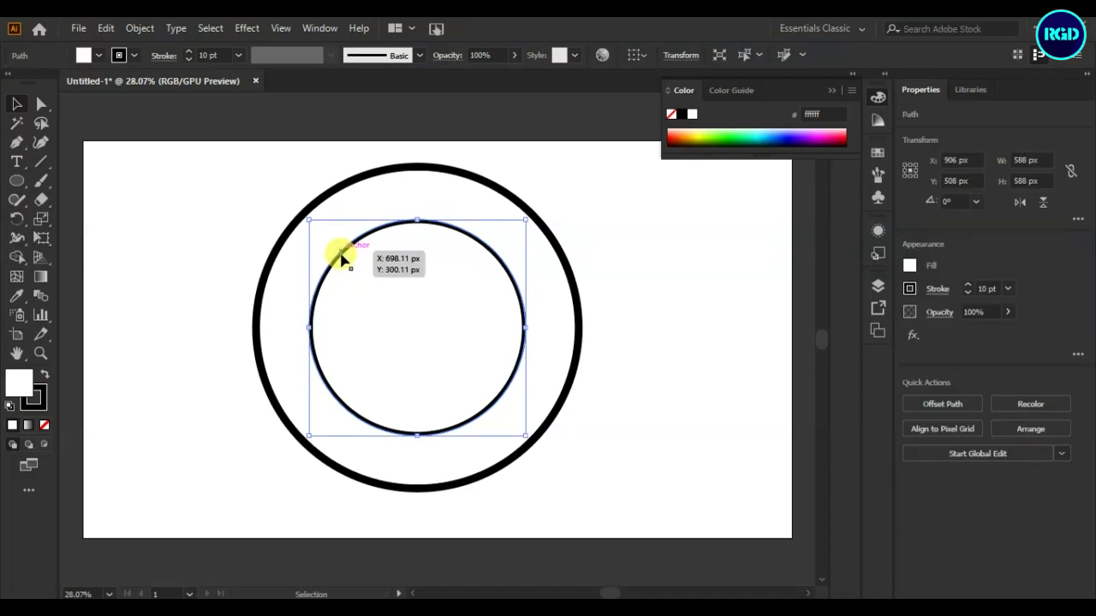
click(133, 30)
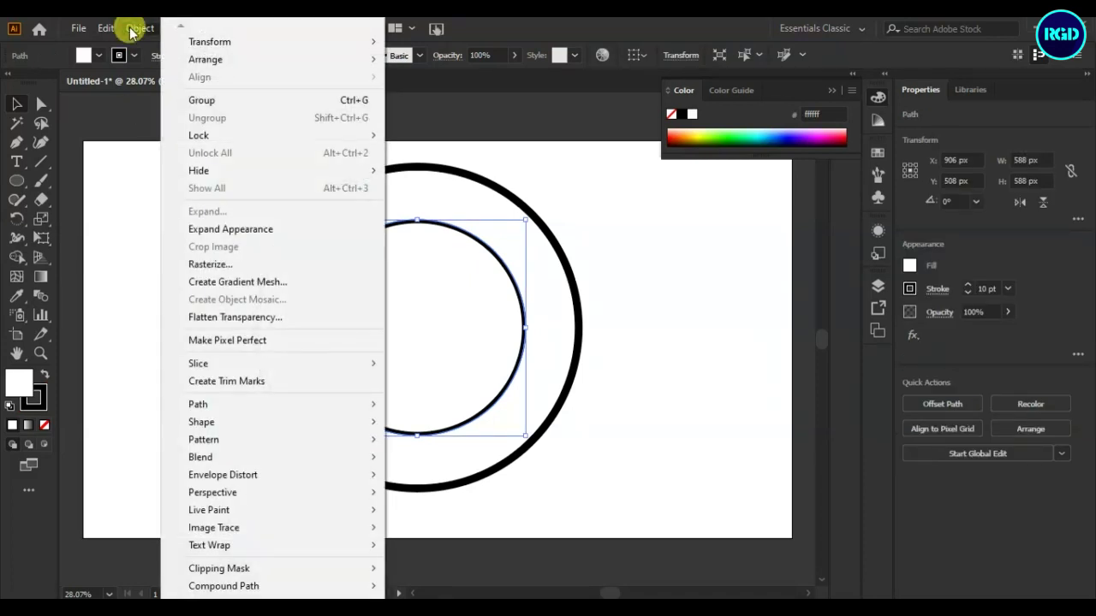
click(232, 228)
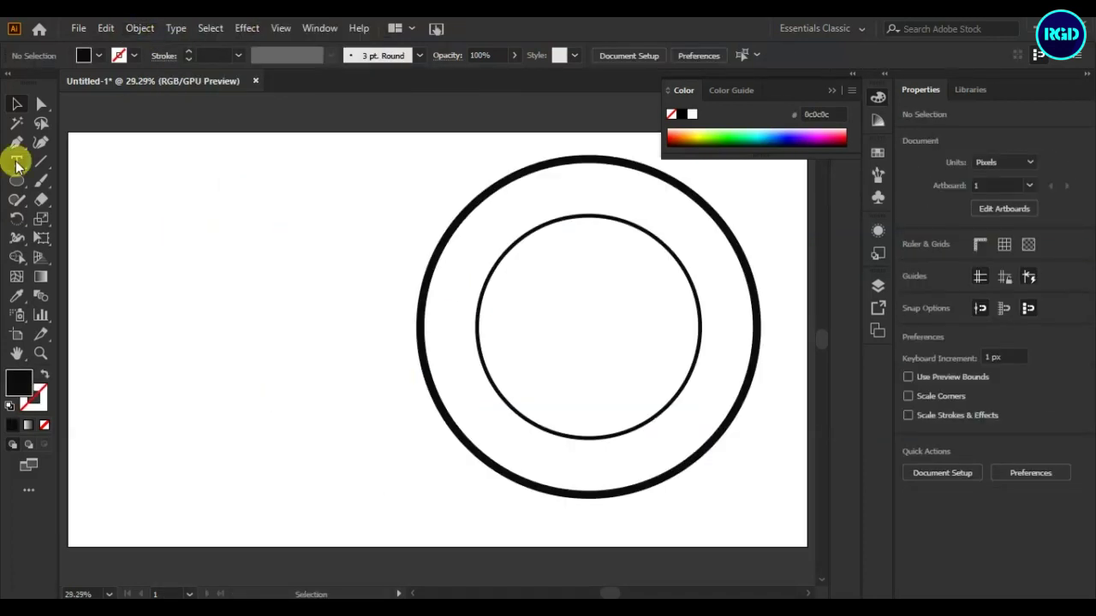
- Add the text "LOGO DESIGN" at 72 pt in the empty area beside the circles
click(16, 161)
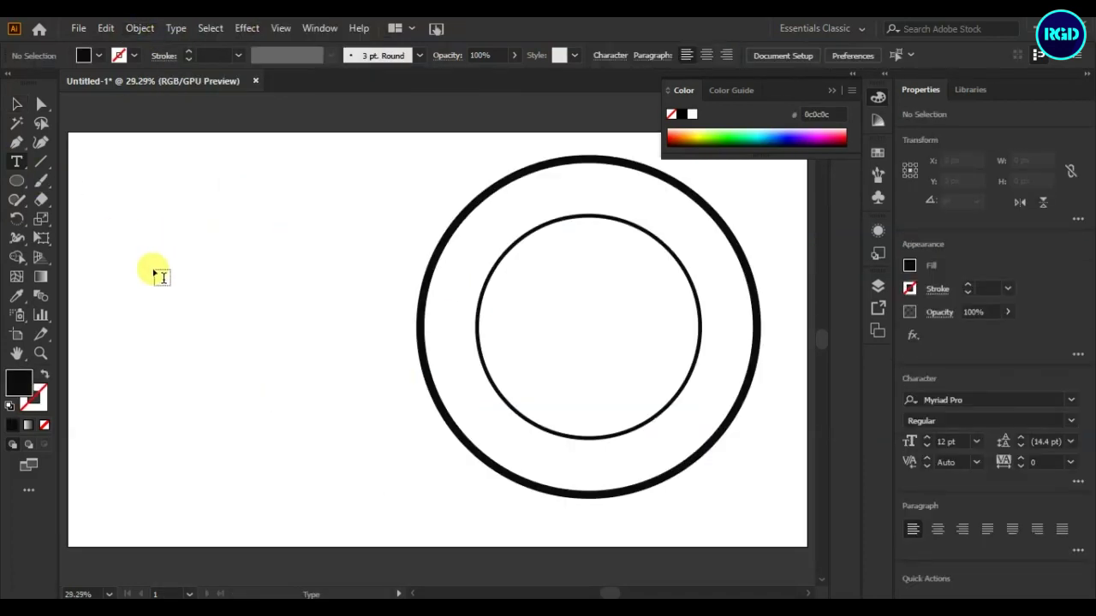
click(151, 268)
click(976, 441)
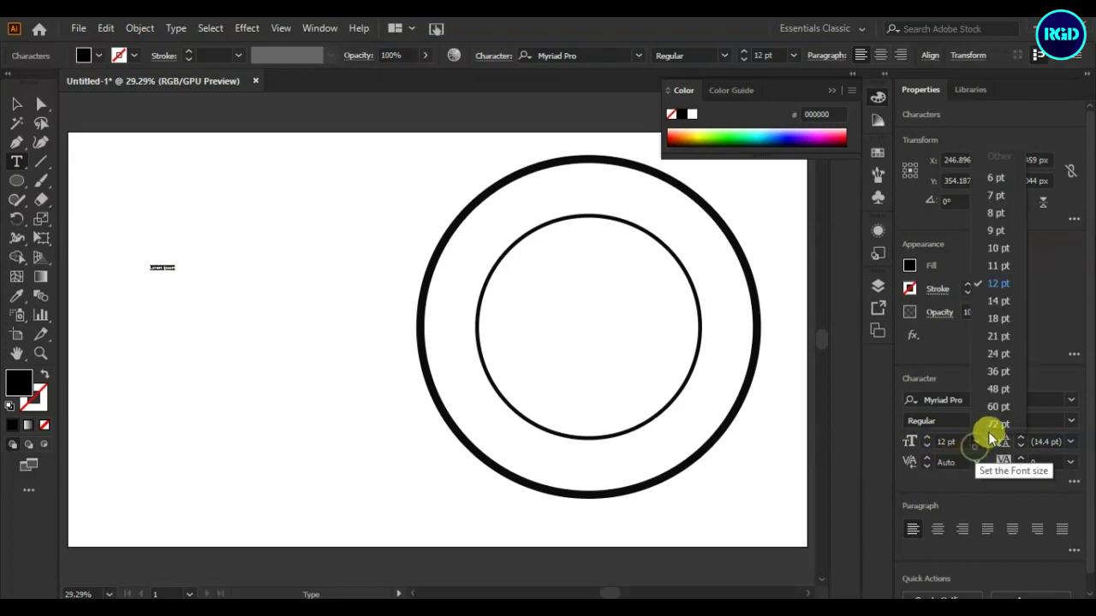
click(988, 434)
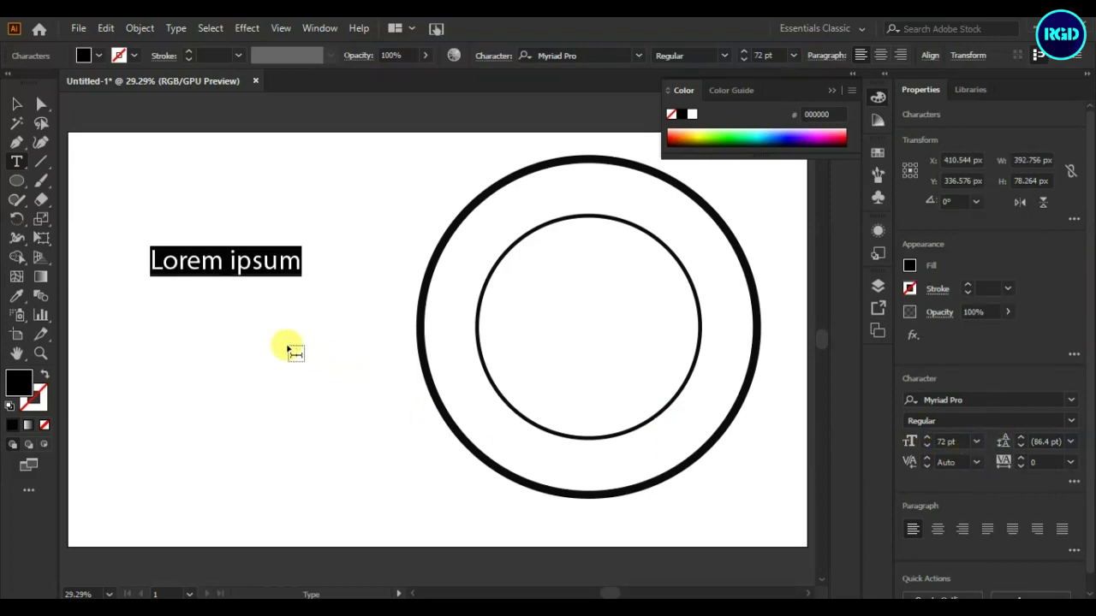
text(LOGO DESIGN)
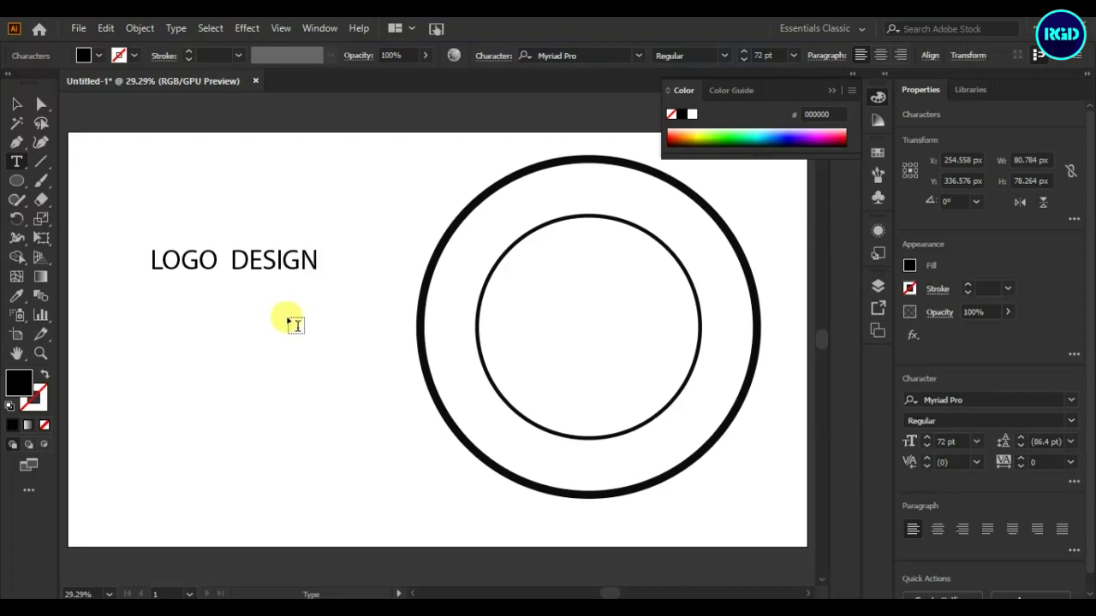
click(17, 104)
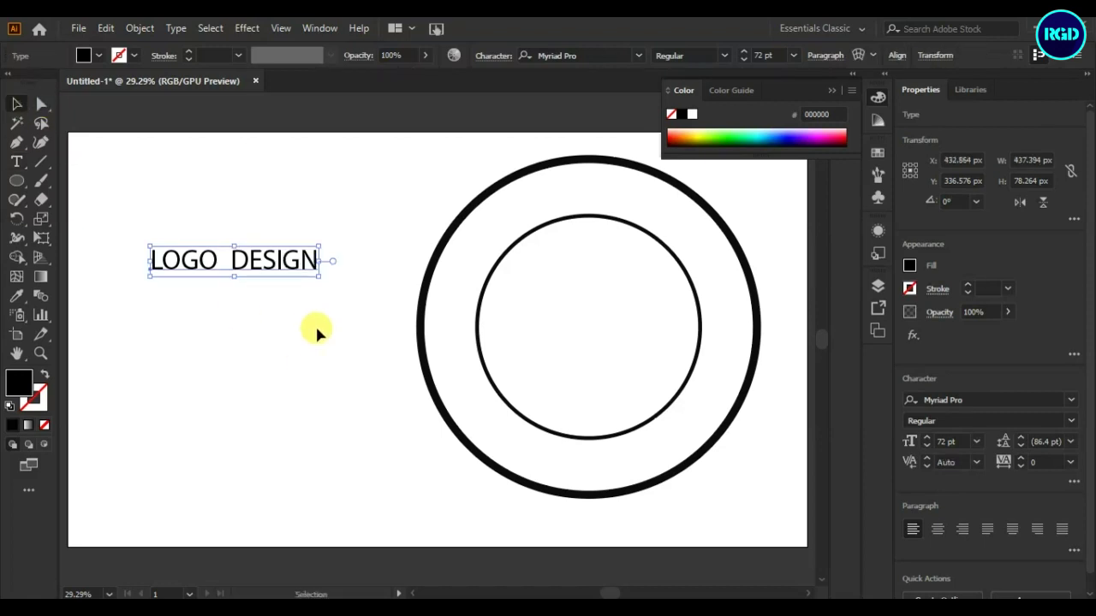
- Set the LOGO DESIGN text's font to SecularOne-Regular
click(638, 57)
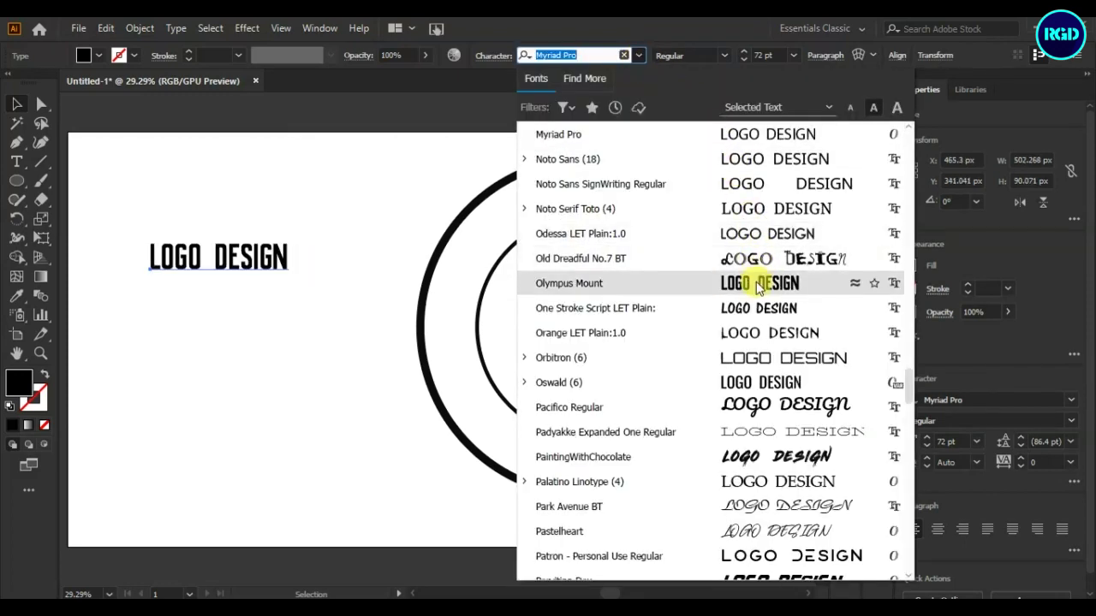
scroll(800, 265, down, 10)
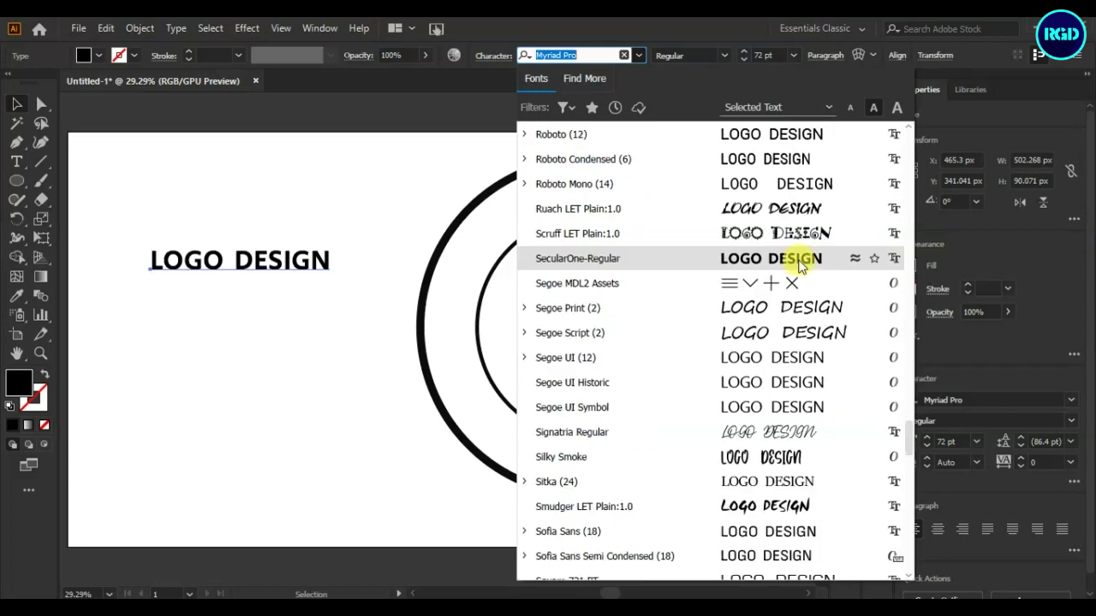
click(800, 265)
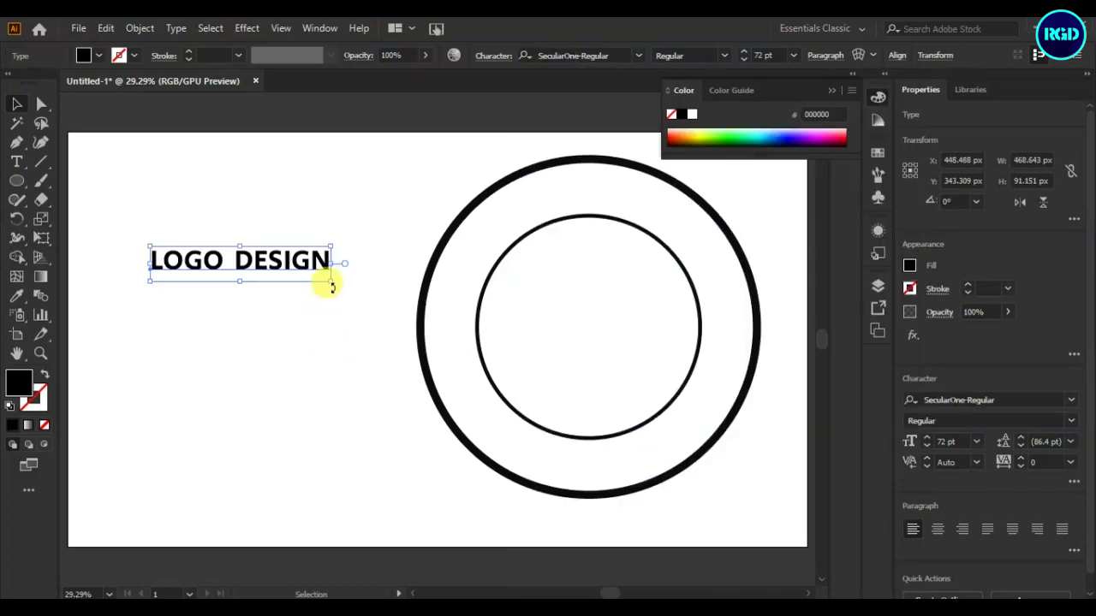
- Enlarge the LOGO DESIGN text to span the outer circle and centre it vertically with both circles
drag(330, 282, 382, 325)
drag(308, 270, 623, 346)
drag(701, 368, 778, 397)
mouse_move(640, 359)
mouse_down()
mouse_move(638, 331)
mouse_move(632, 346)
mouse_up()
drag(368, 198, 543, 458)
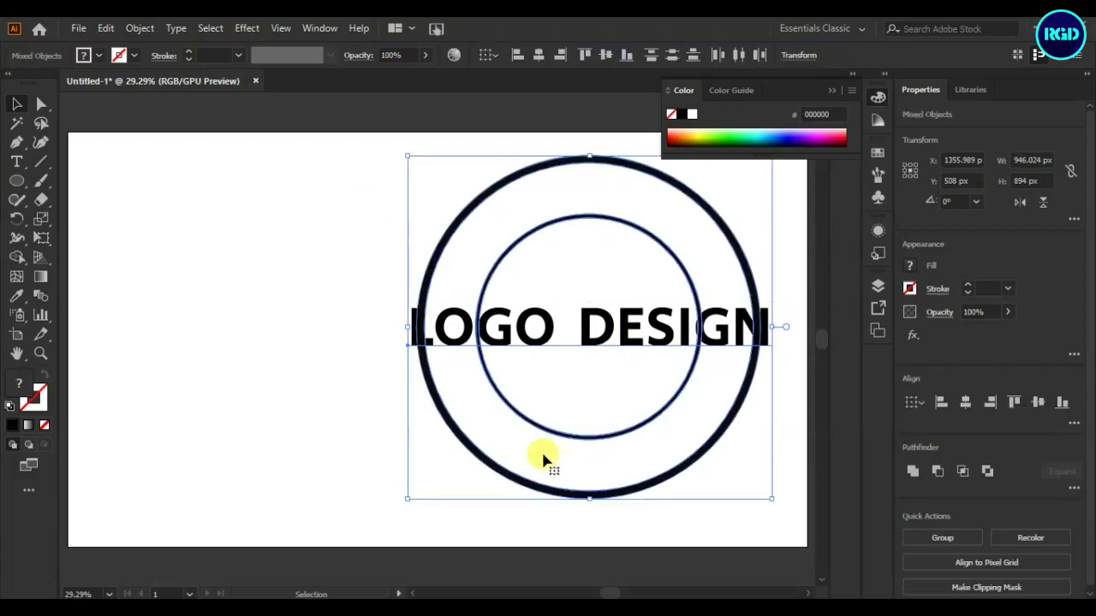
click(1039, 403)
click(390, 387)
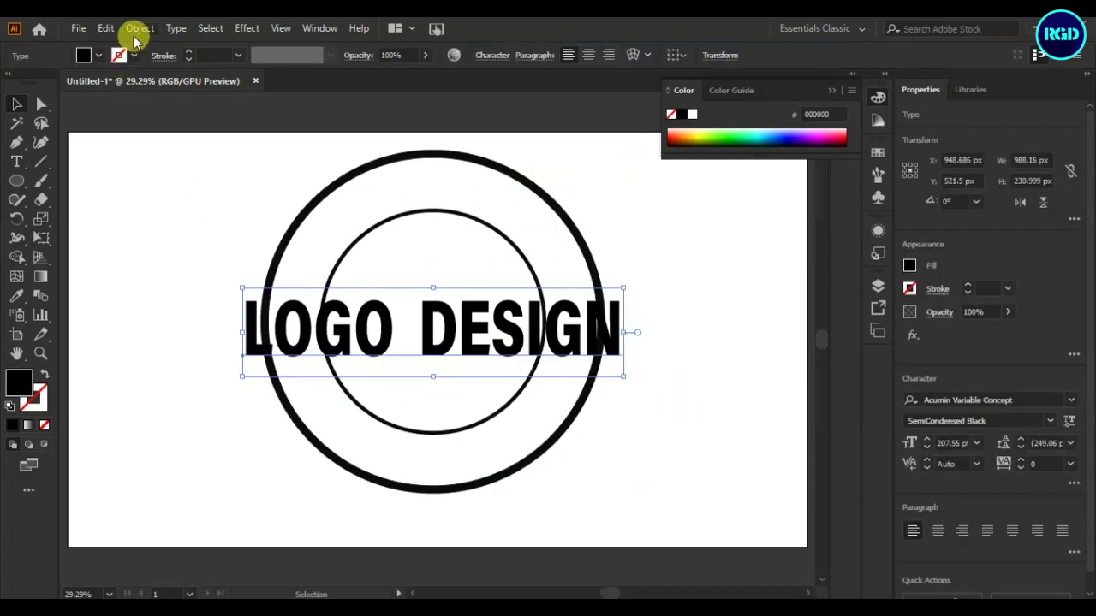
- Apply an envelope warp to the LOGO DESIGN text with the Arc Lower style and a horizontal bend of -19%
click(137, 31)
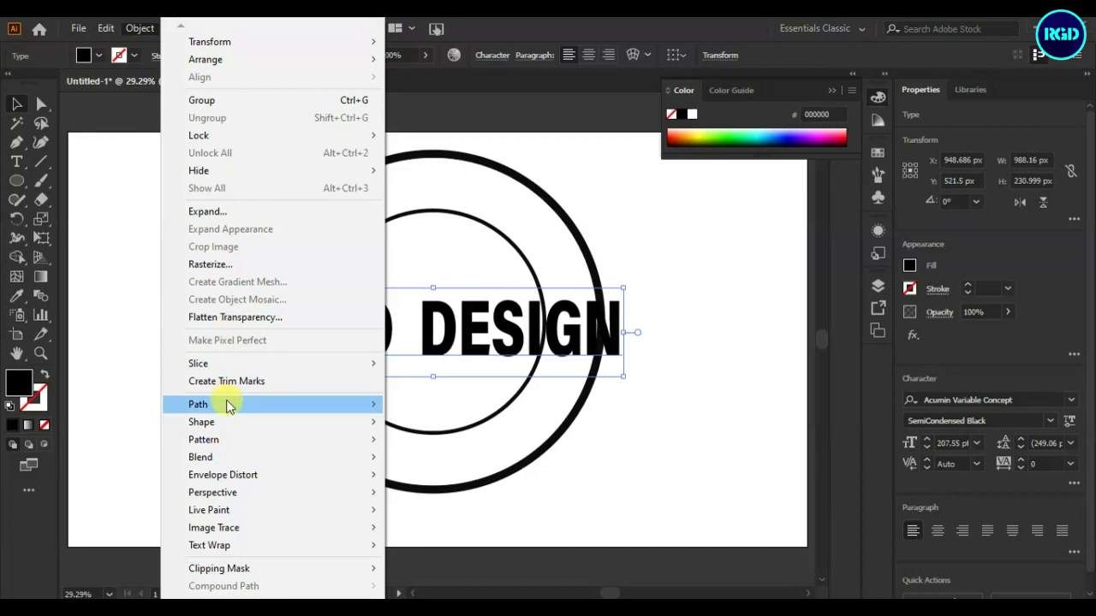
mouse_move(325, 475)
click(449, 474)
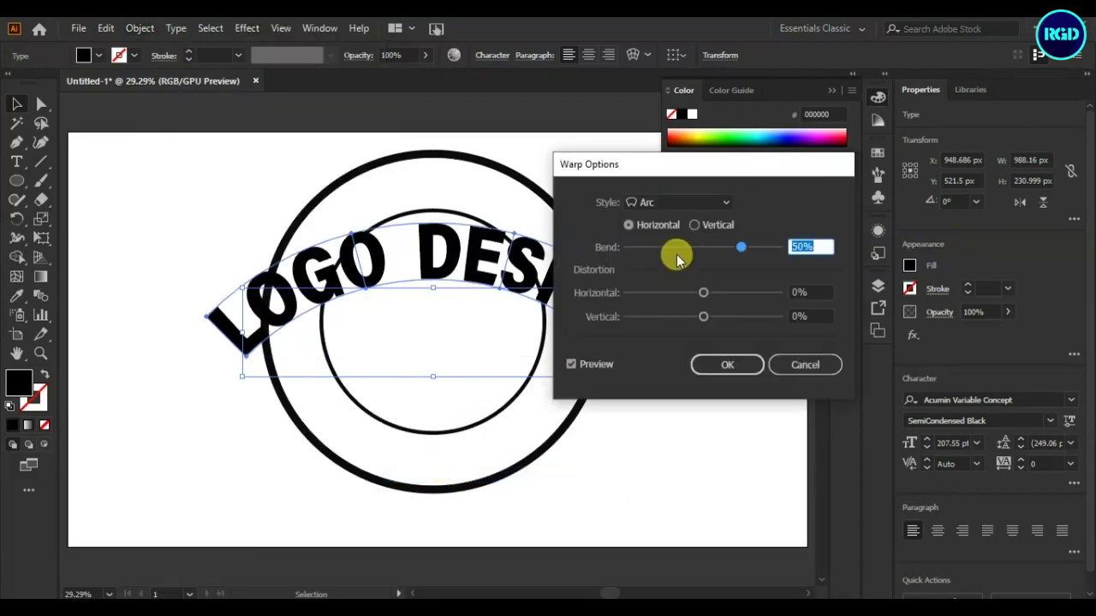
click(726, 208)
click(688, 236)
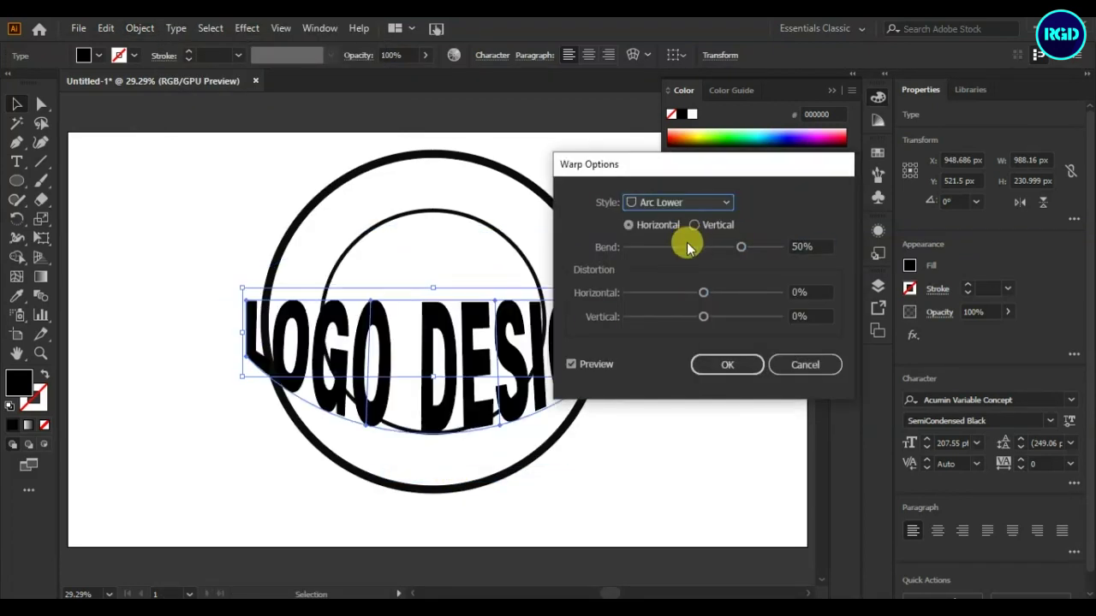
click(740, 248)
drag(709, 254, 690, 247)
click(725, 365)
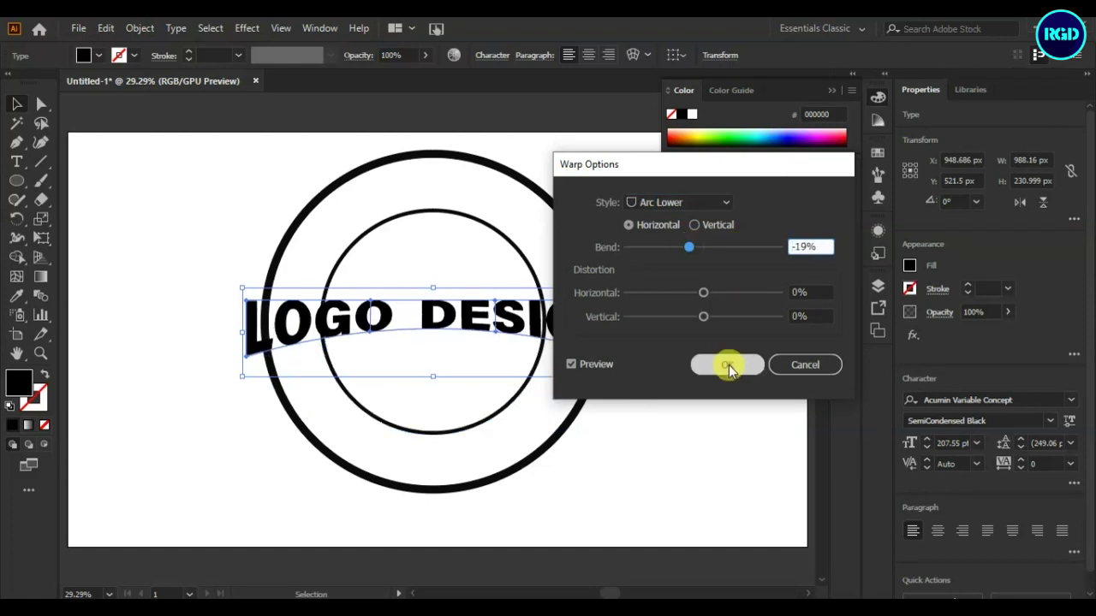
click(702, 376)
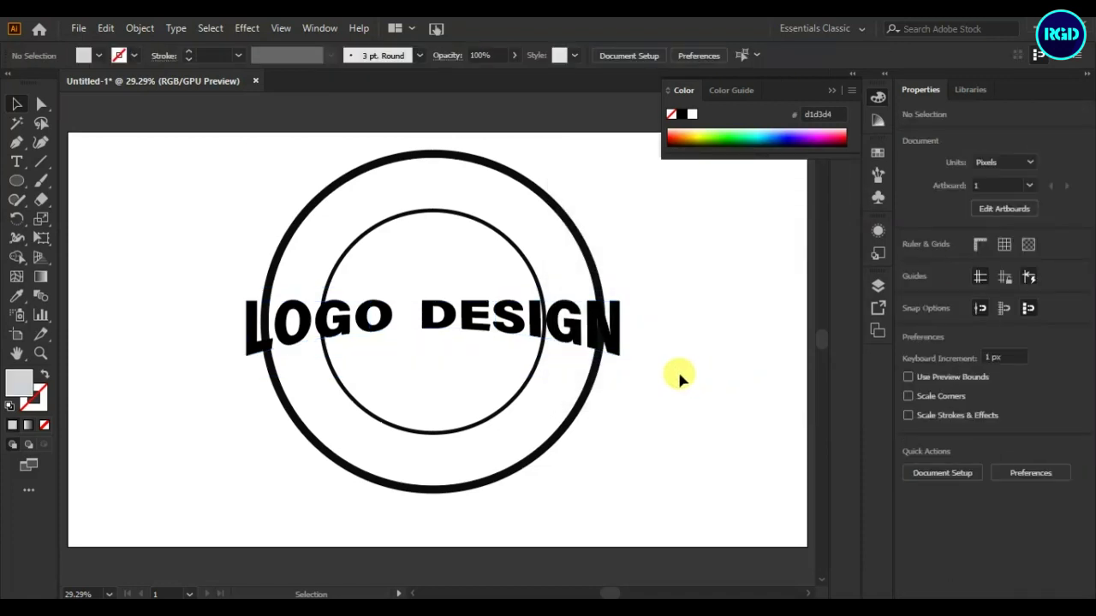
- Draw a four-sided banner shape around the LOGO DESIGN text with the Pen tool, about 1107 px wide and 248 px high
click(467, 316)
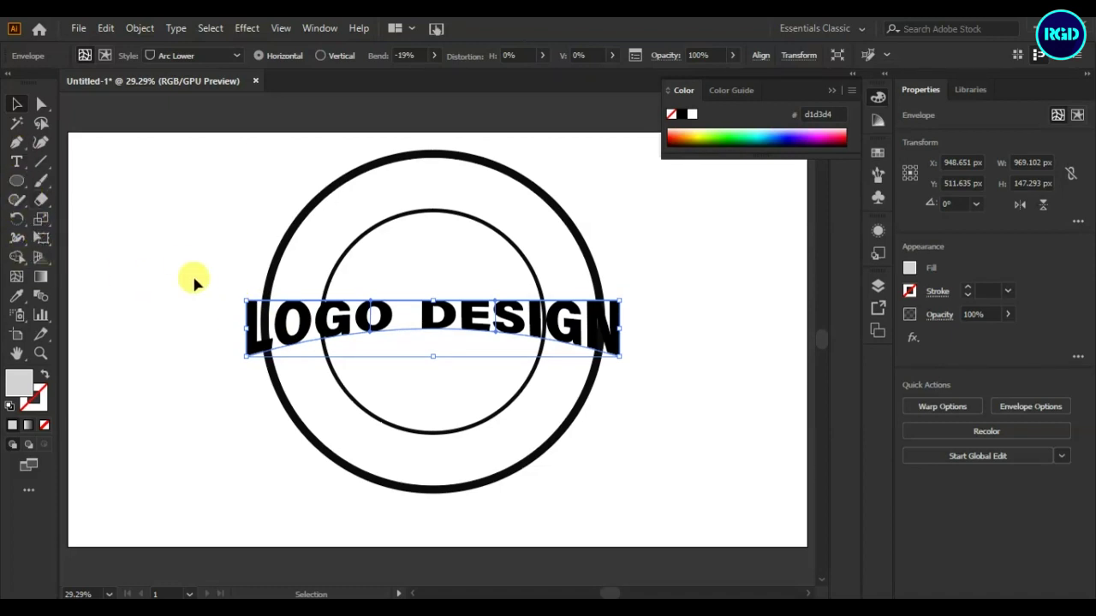
drag(17, 142, 55, 145)
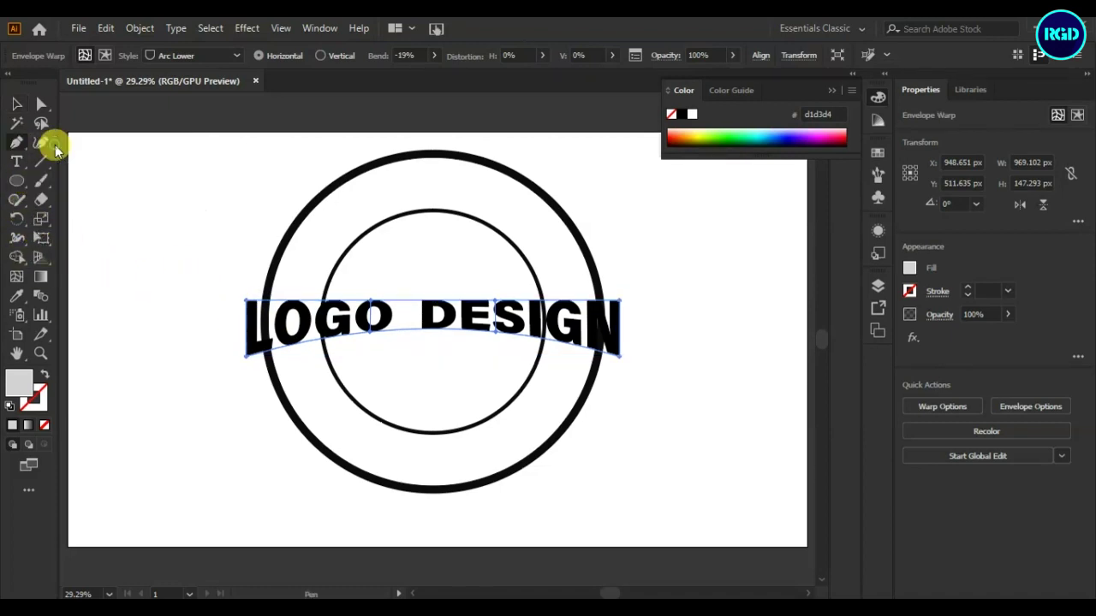
click(219, 288)
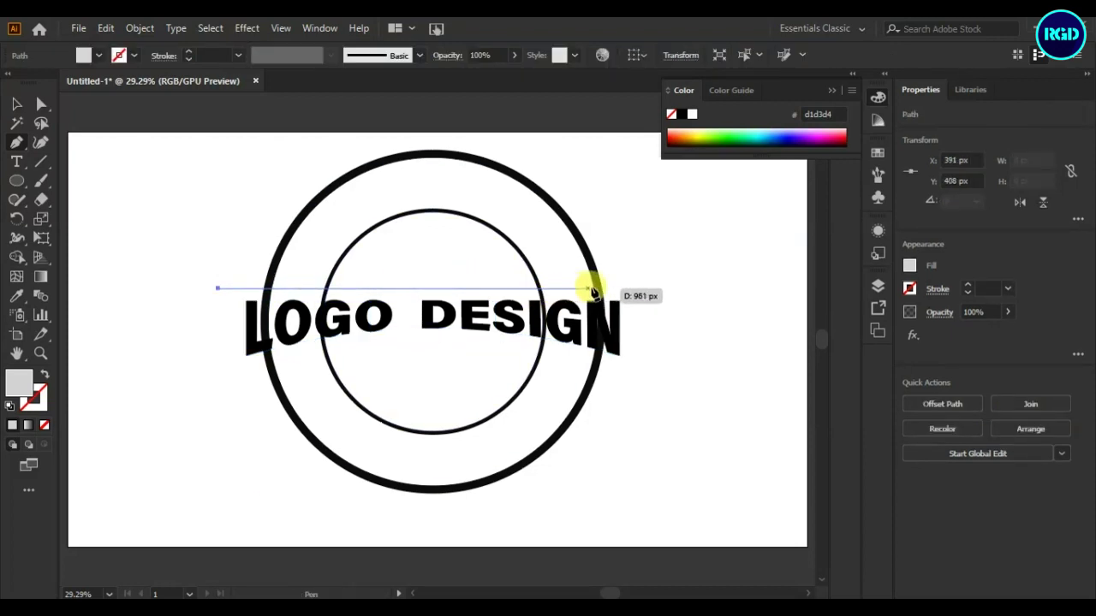
click(644, 289)
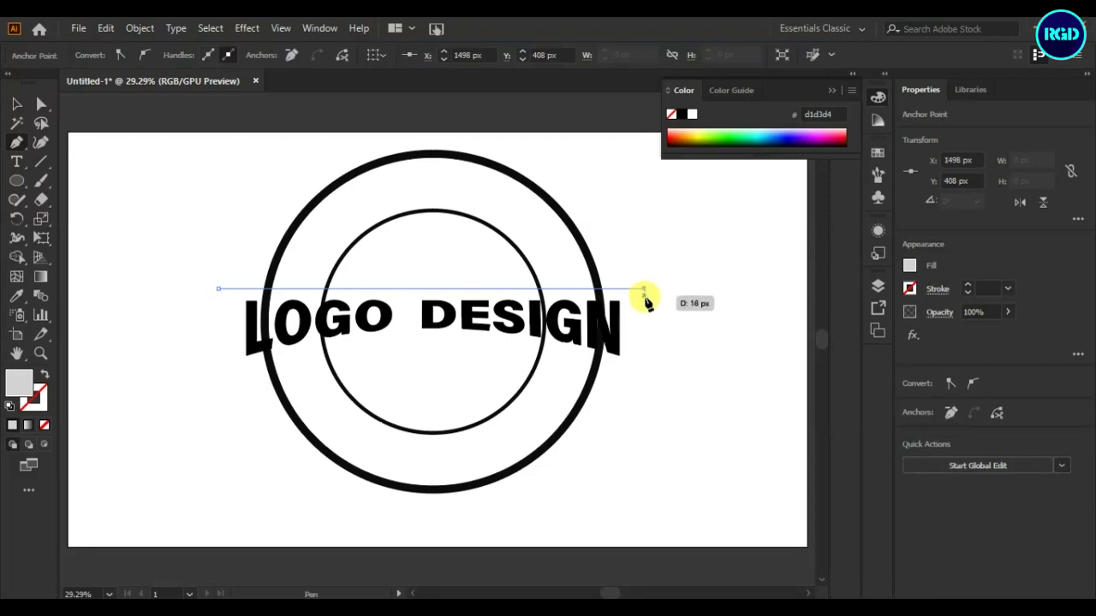
click(643, 377)
click(218, 383)
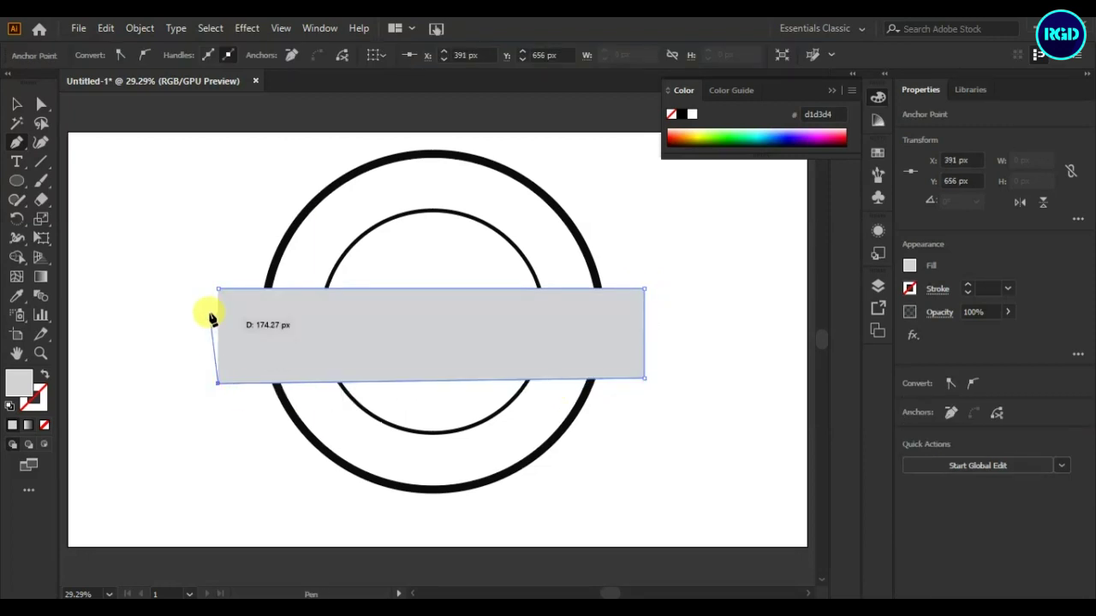
- Swap the banner shape's fill and stroke, and bend its lower edge upward into an arc beneath the text
drag(16, 139, 55, 198)
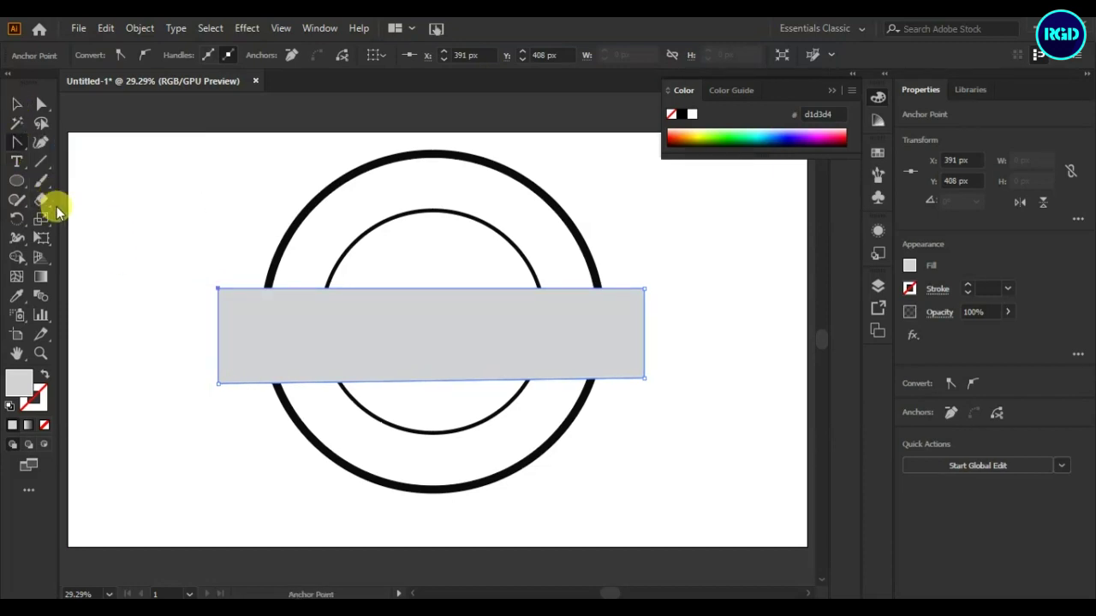
click(45, 375)
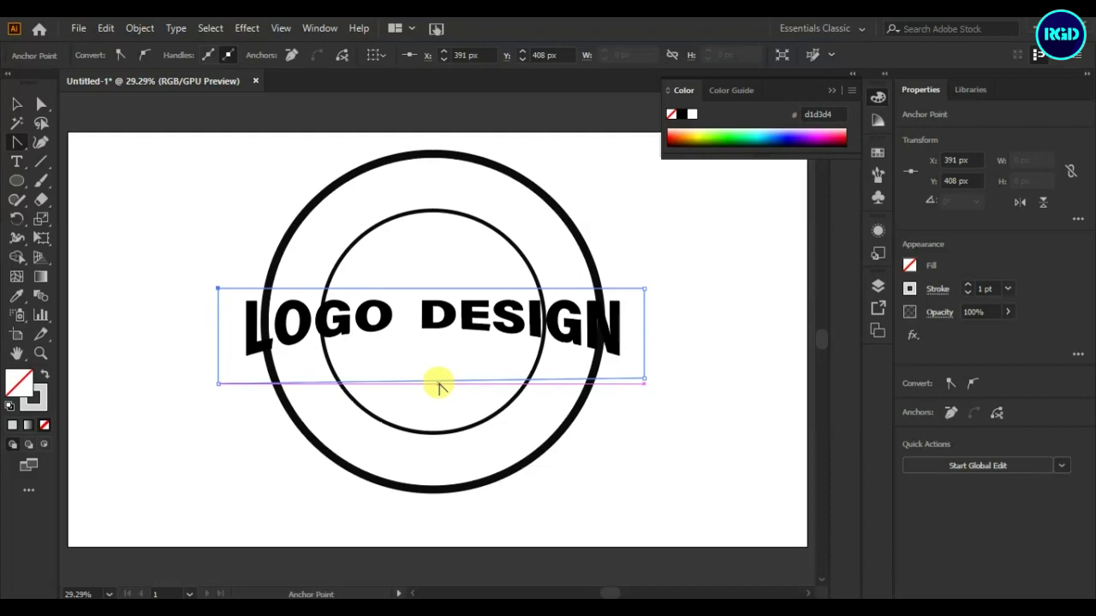
drag(434, 384, 431, 345)
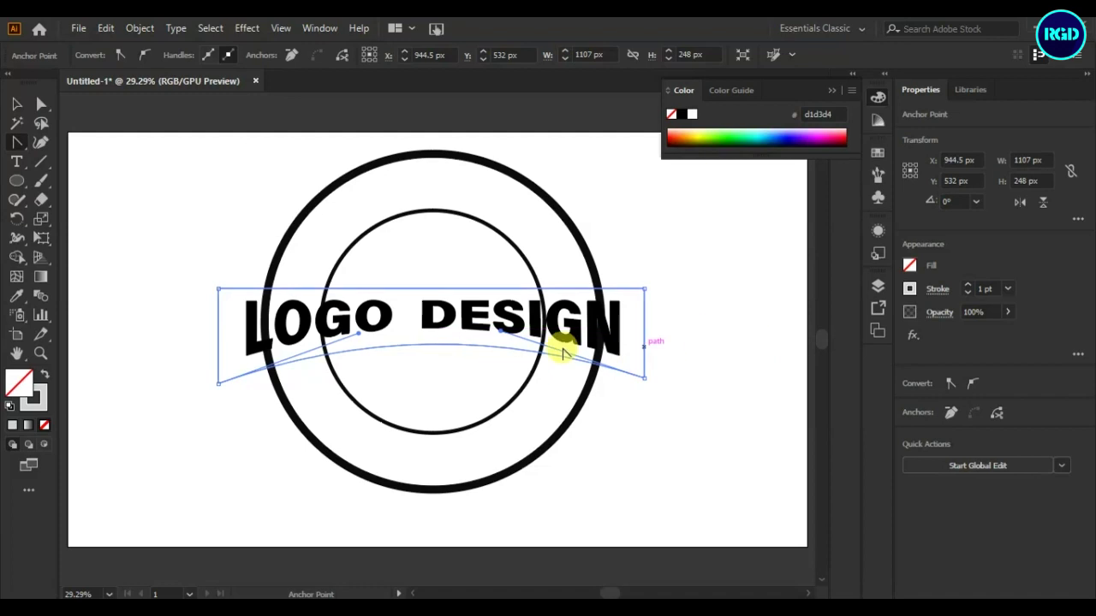
- Set the banner outline's stroke to 20 pt with the near-black colour 050505
click(16, 106)
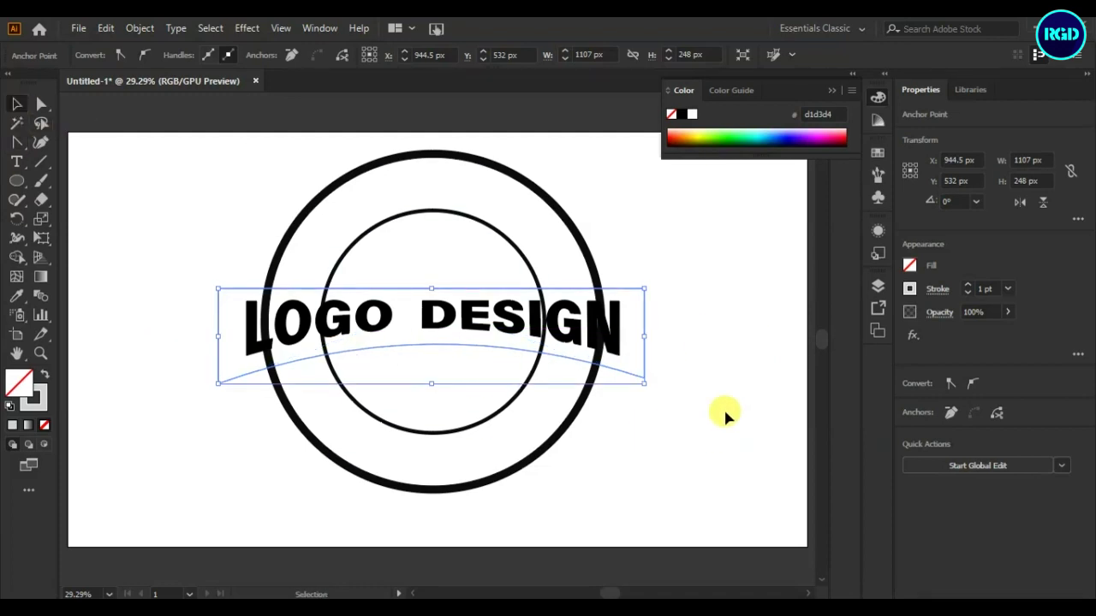
shift+click(967, 285)
shift+click(968, 285)
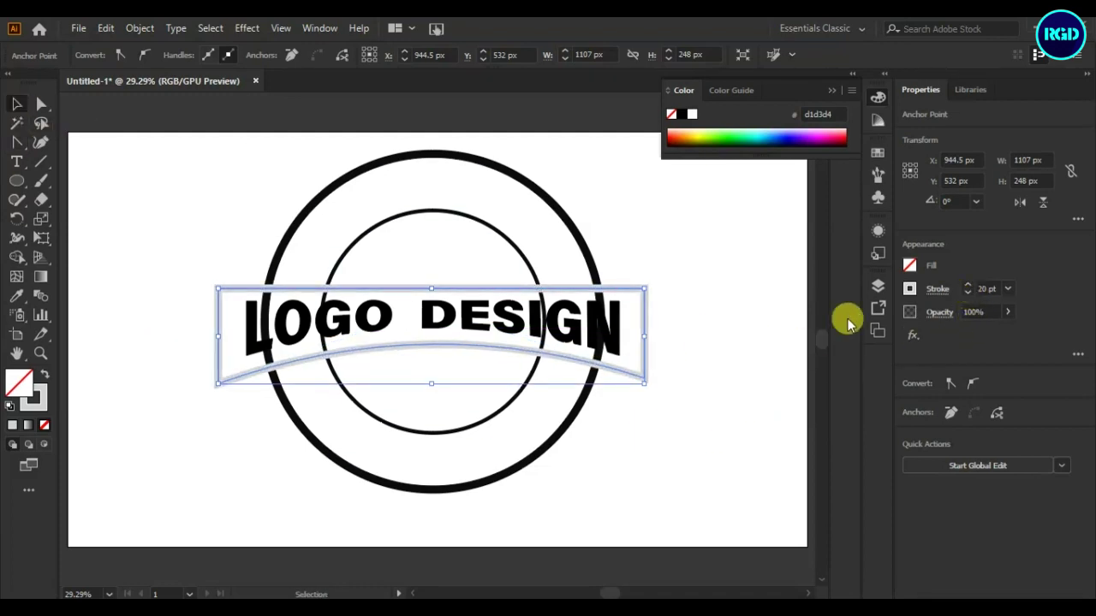
click(42, 399)
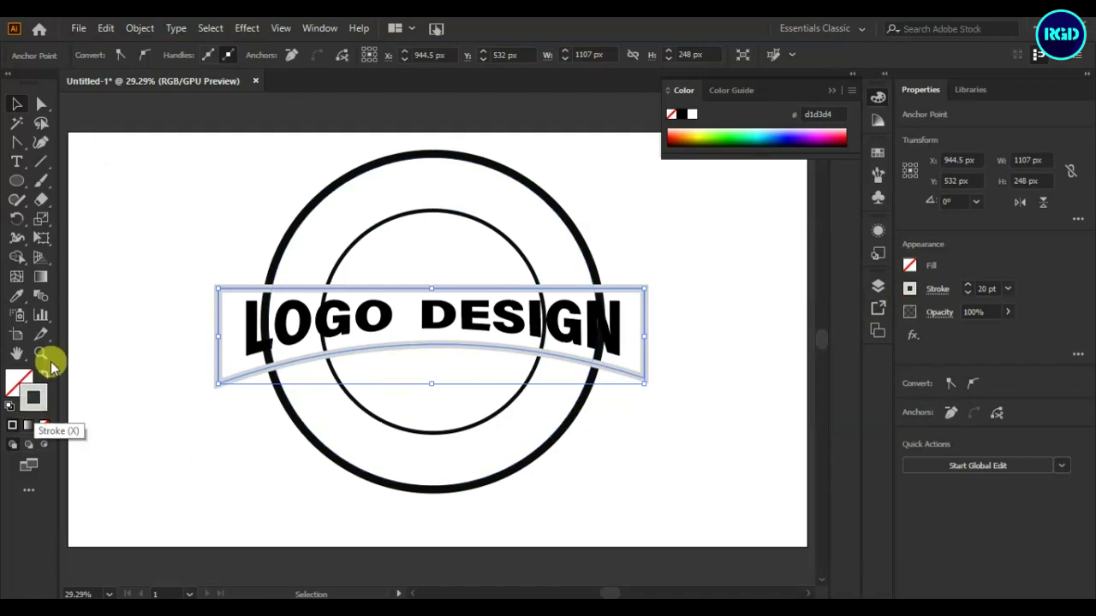
double_click(43, 403)
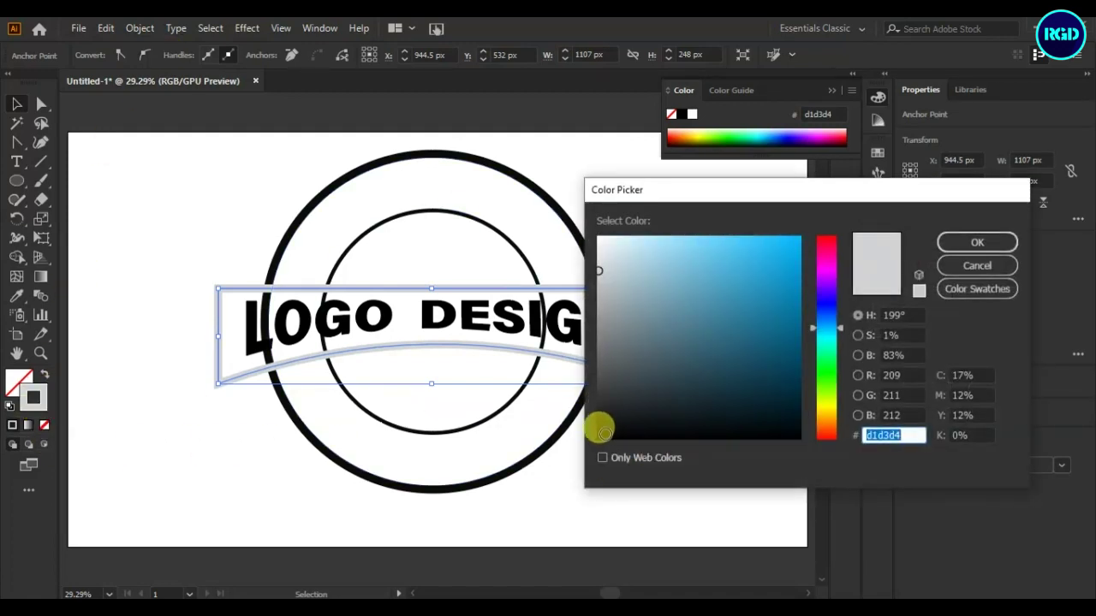
click(604, 435)
click(976, 243)
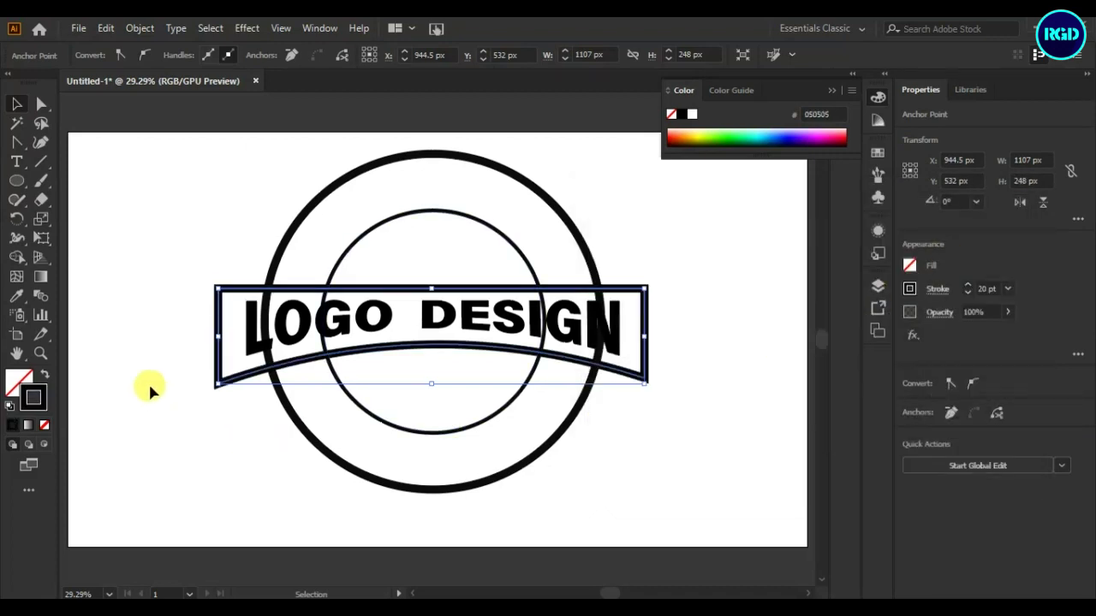
- Delete the banner outline's two short vertical sides, leaving only the straight upper line and the curved lower line
click(43, 203)
drag(47, 208, 86, 217)
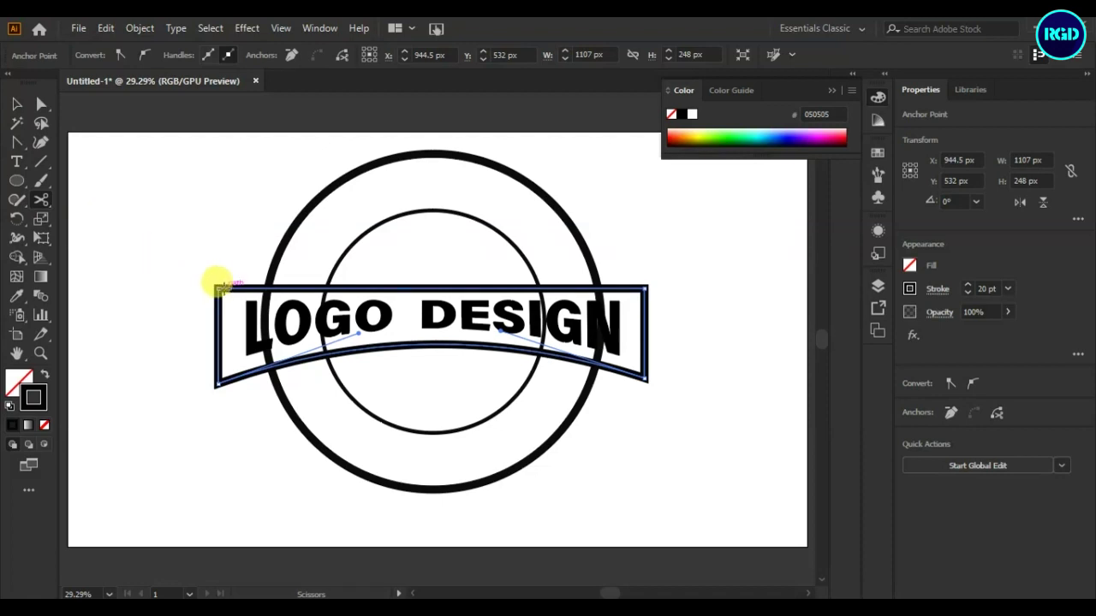
click(217, 339)
key(Delete)
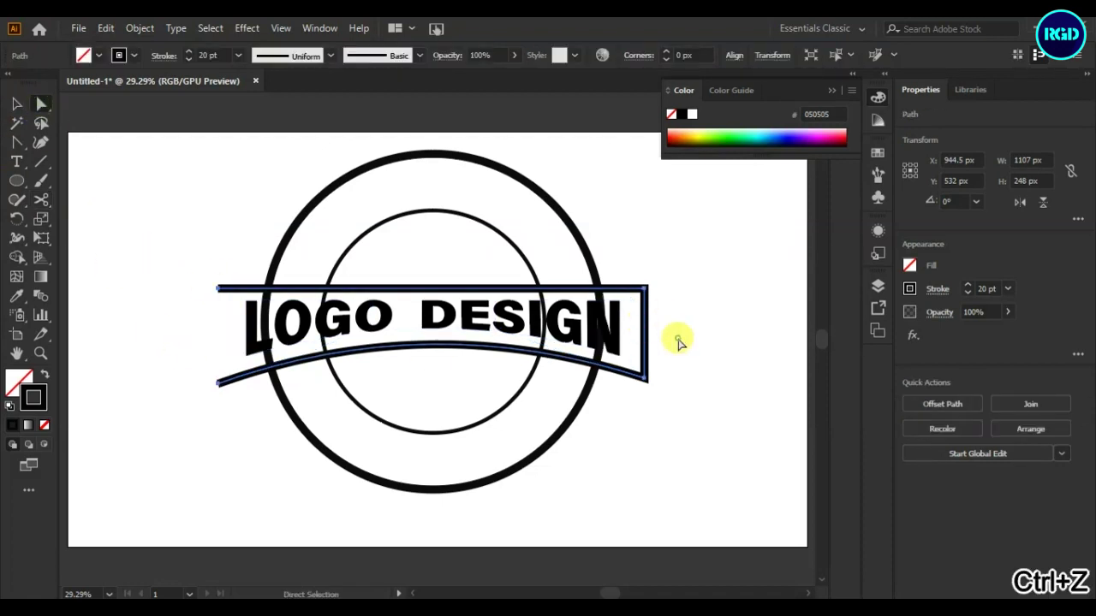
key(ctrl+z)
click(646, 338)
key(Delete)
click(15, 106)
click(83, 313)
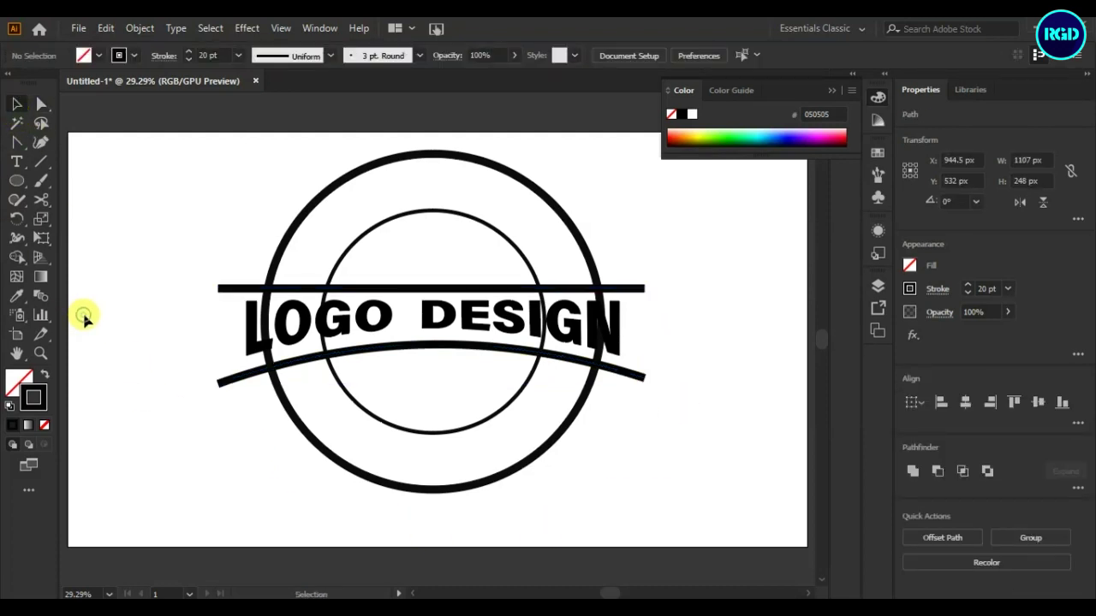
- Reduce the stroke of the straight upper and curved lower banner lines to 9 pt
click(221, 294)
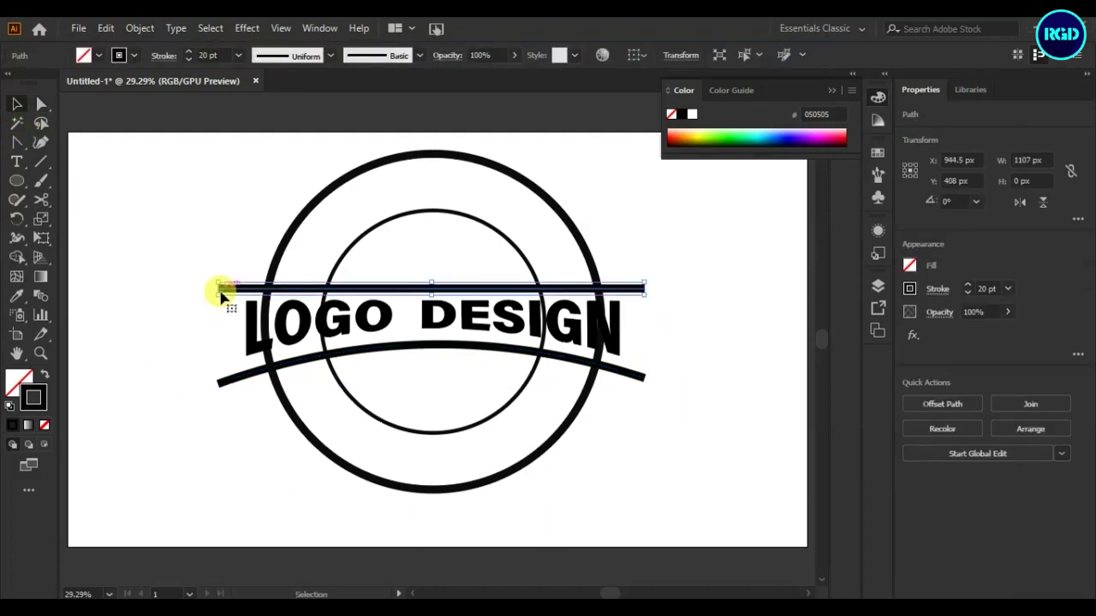
shift+click(248, 383)
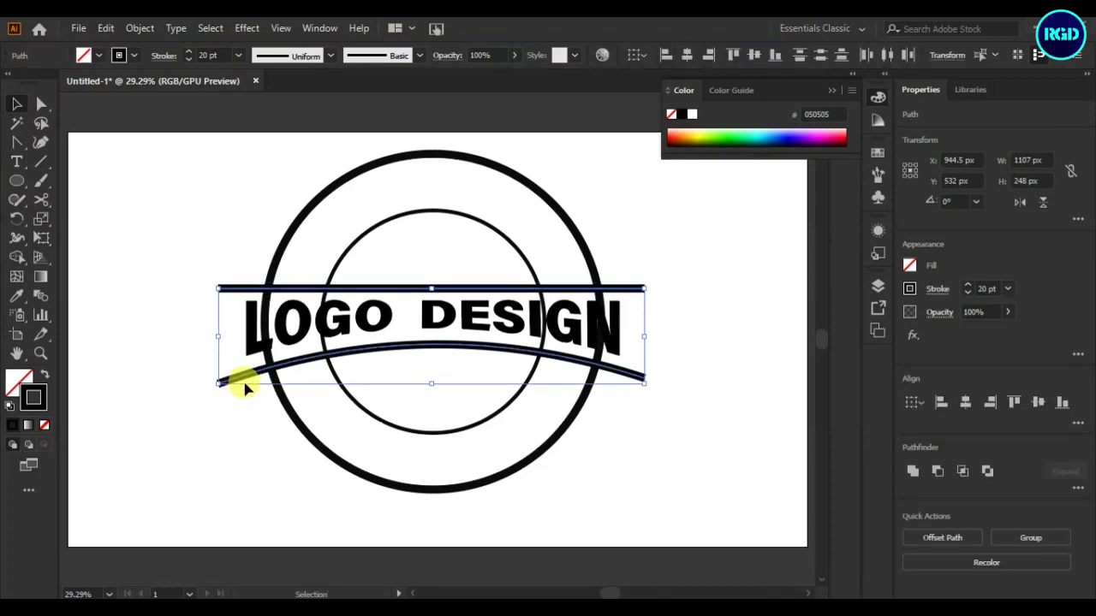
click(969, 295)
click(969, 295)
click(969, 295)
click(969, 295)
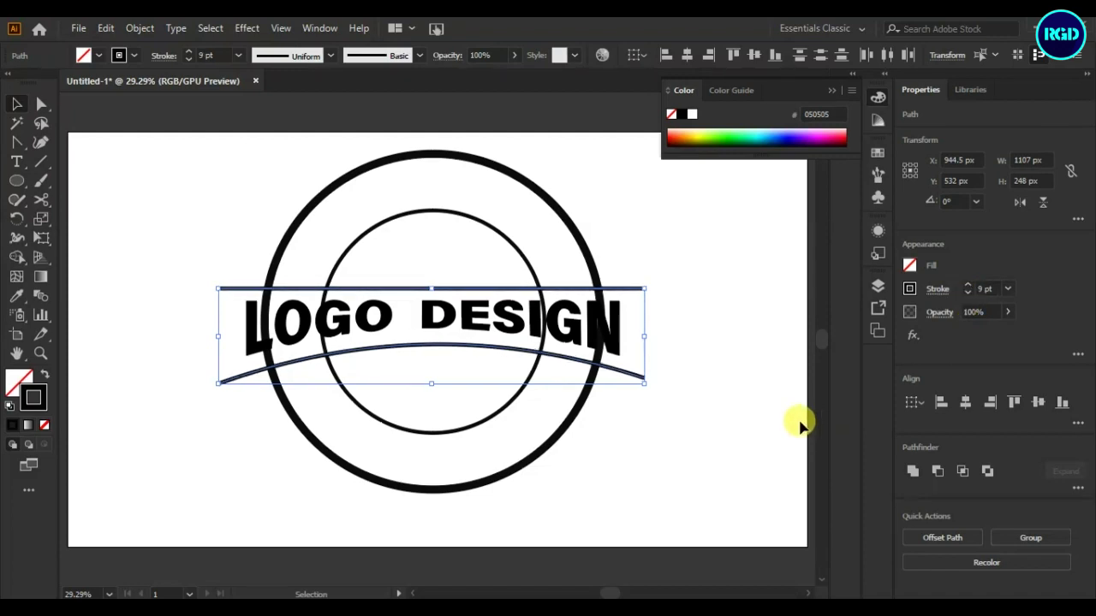
- Group the two banner lines and centre them horizontally with the circles and the LOGO DESIGN text
click(1053, 538)
drag(656, 225, 222, 474)
click(964, 403)
click(763, 387)
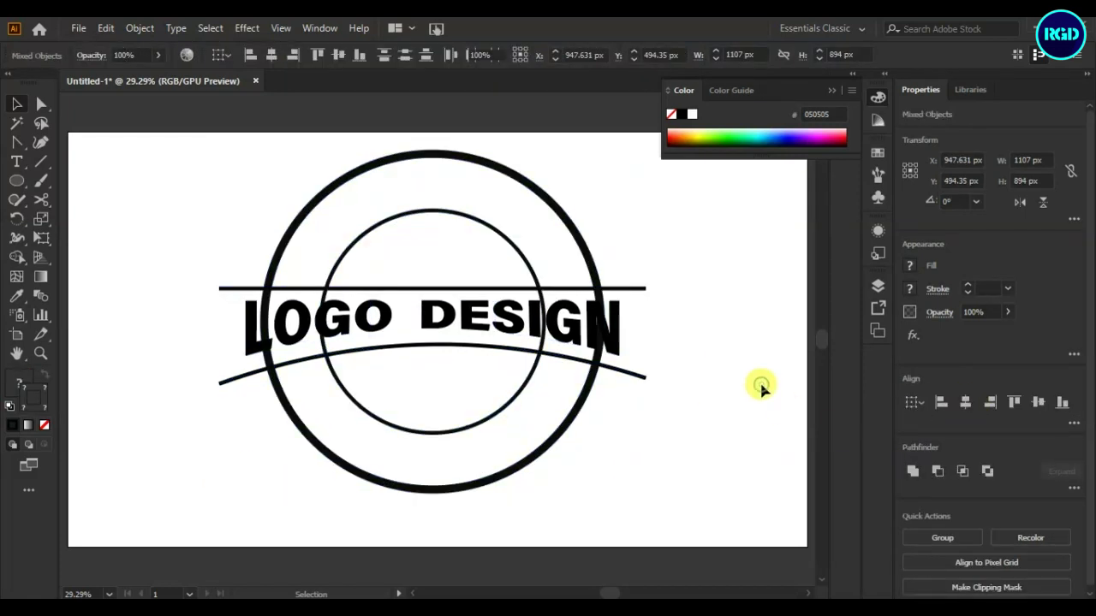
- Stretch the LOGO DESIGN text slightly taller so it fills more of the space between the banner lines
click(460, 318)
drag(433, 356, 432, 365)
drag(430, 298, 429, 295)
click(694, 413)
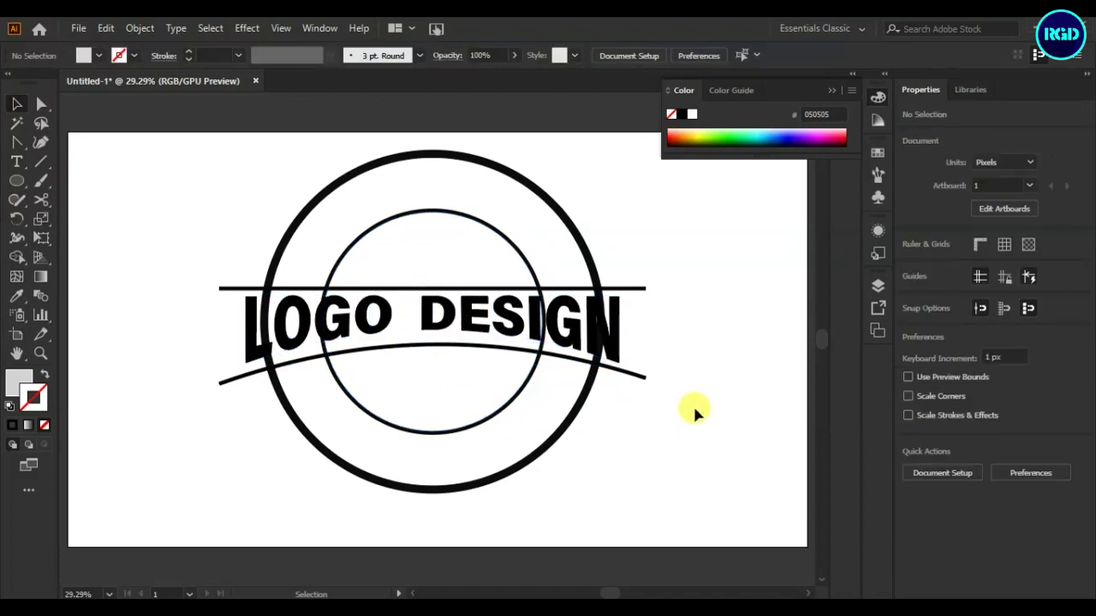
- Remove the parts of both circles that lie between the banner lines with the Shape Builder tool
drag(669, 227, 186, 445)
click(701, 367)
drag(447, 412, 444, 412)
drag(668, 254, 641, 519)
click(17, 257)
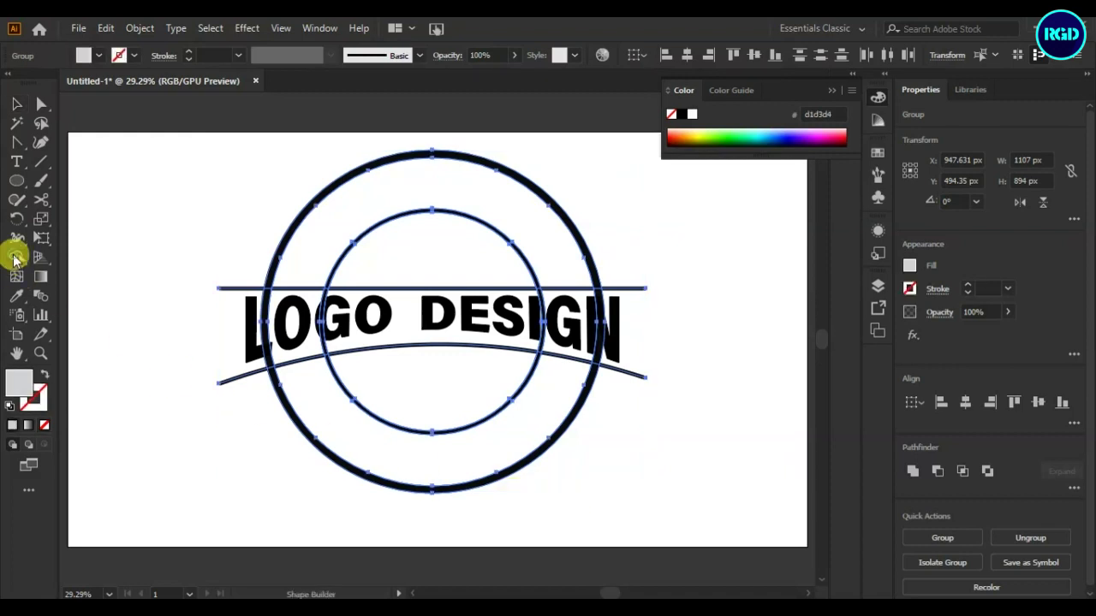
mouse_move(616, 329)
mouse_down()
mouse_move(543, 315)
mouse_move(220, 324)
mouse_up()
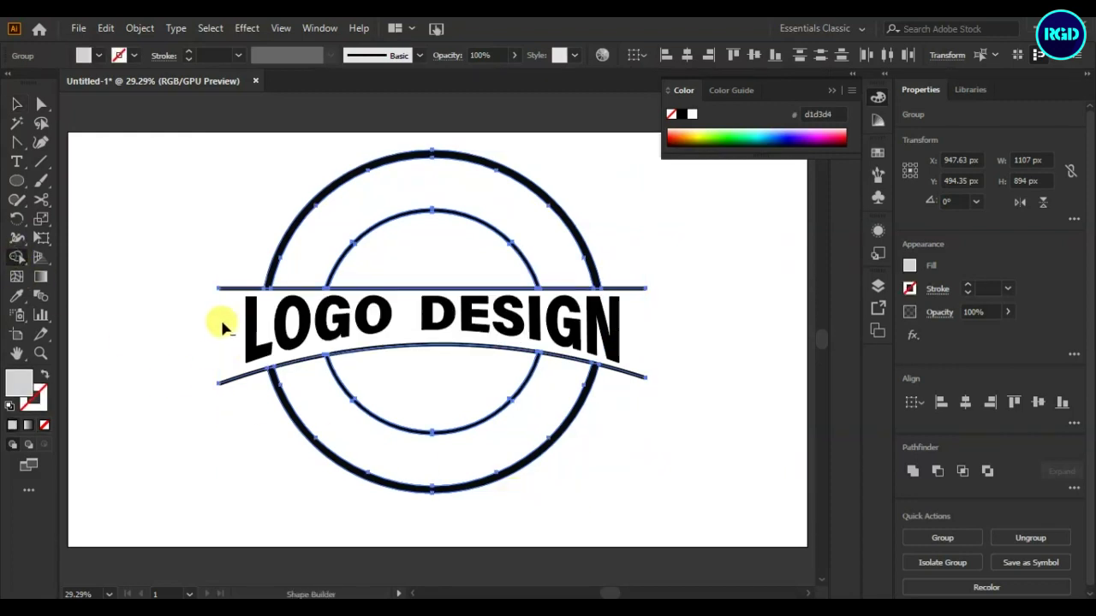
click(19, 107)
click(117, 337)
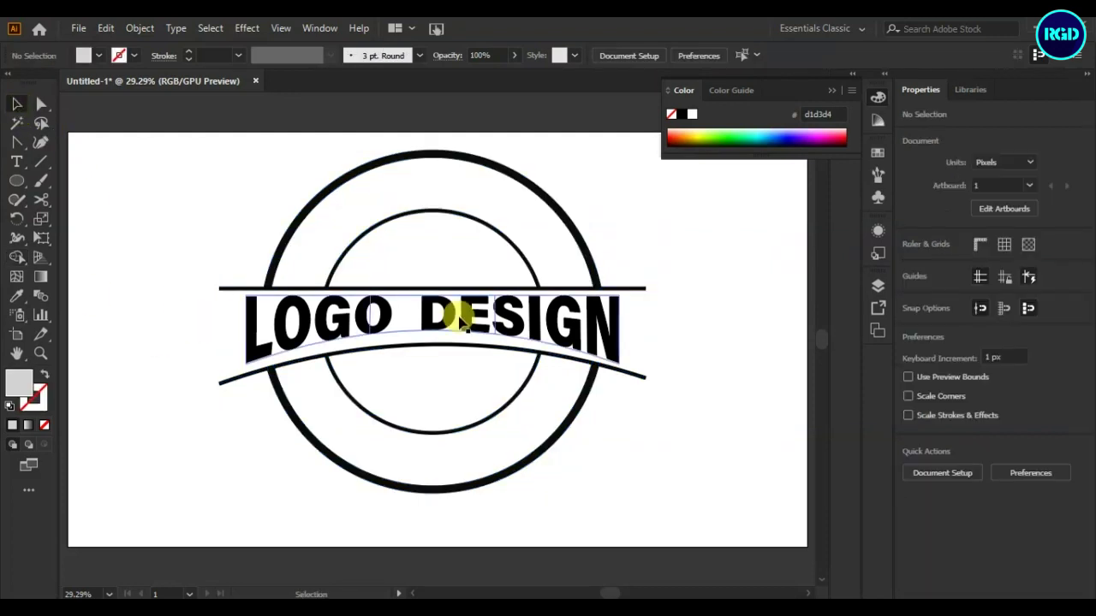
- Resize the LOGO DESIGN text to about 1081 px wide and 149 px high, and nudge it down between the banner lines
click(460, 318)
drag(433, 365, 424, 355)
drag(245, 324, 224, 323)
drag(622, 324, 645, 330)
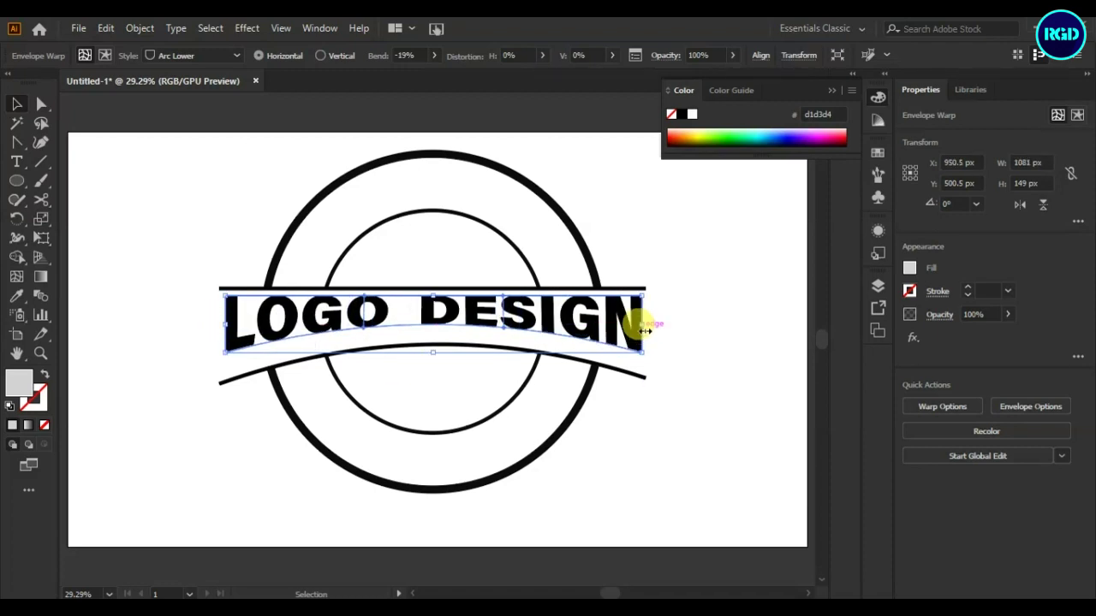
key(Down)
key(Down)
key(Down)
key(Down)
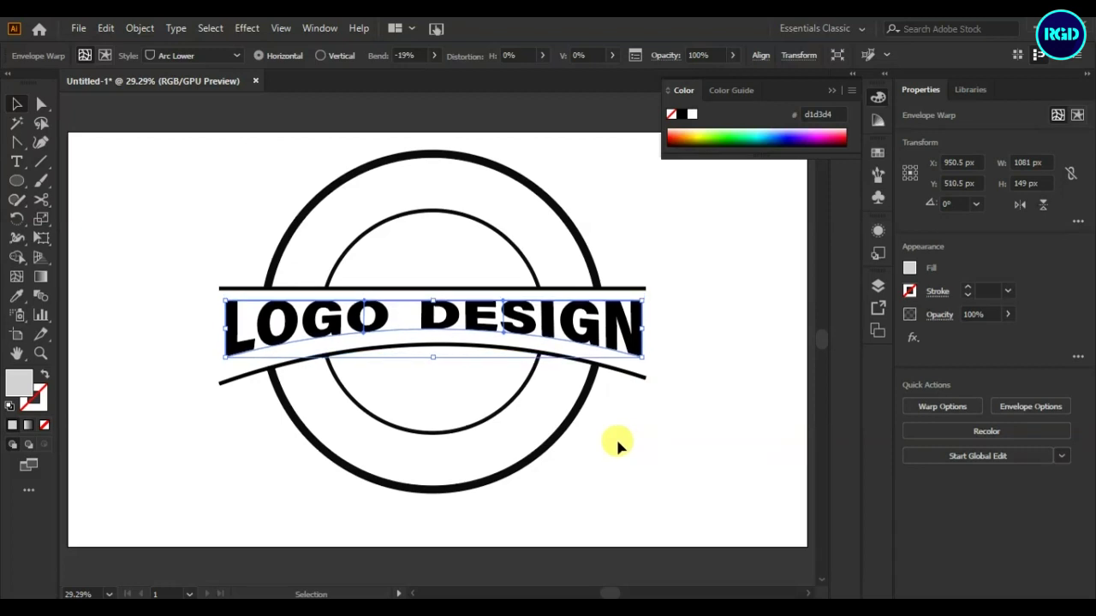
click(702, 394)
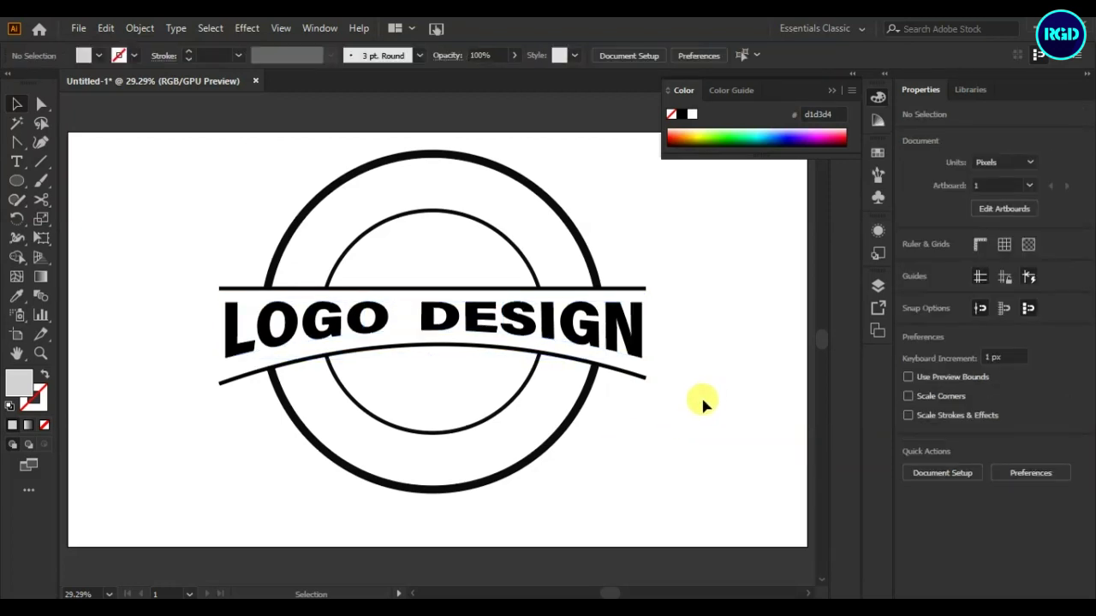
- Expand the warped LOGO DESIGN text into plain shapes
right_click(330, 331)
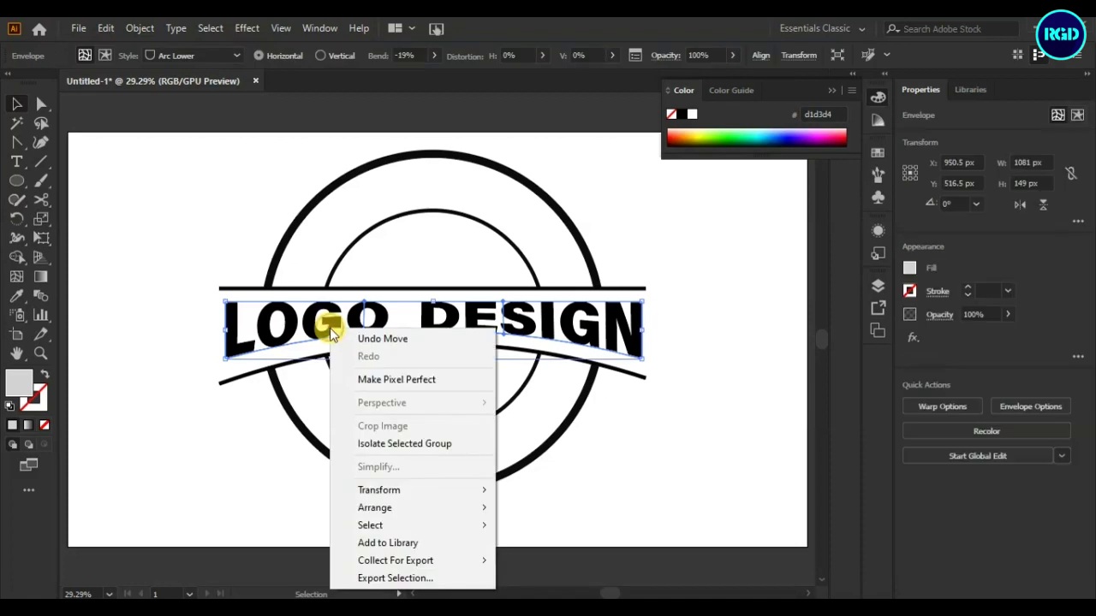
click(141, 29)
click(211, 210)
click(475, 409)
click(171, 376)
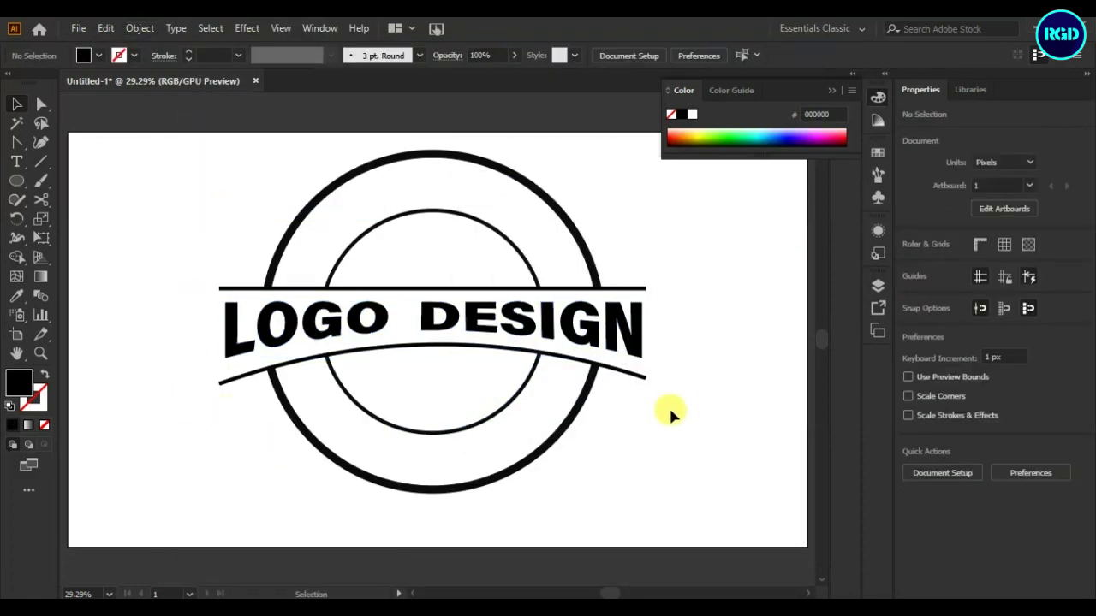
- Ungroup the two banner lines
click(641, 382)
right_click(420, 348)
click(465, 202)
click(143, 327)
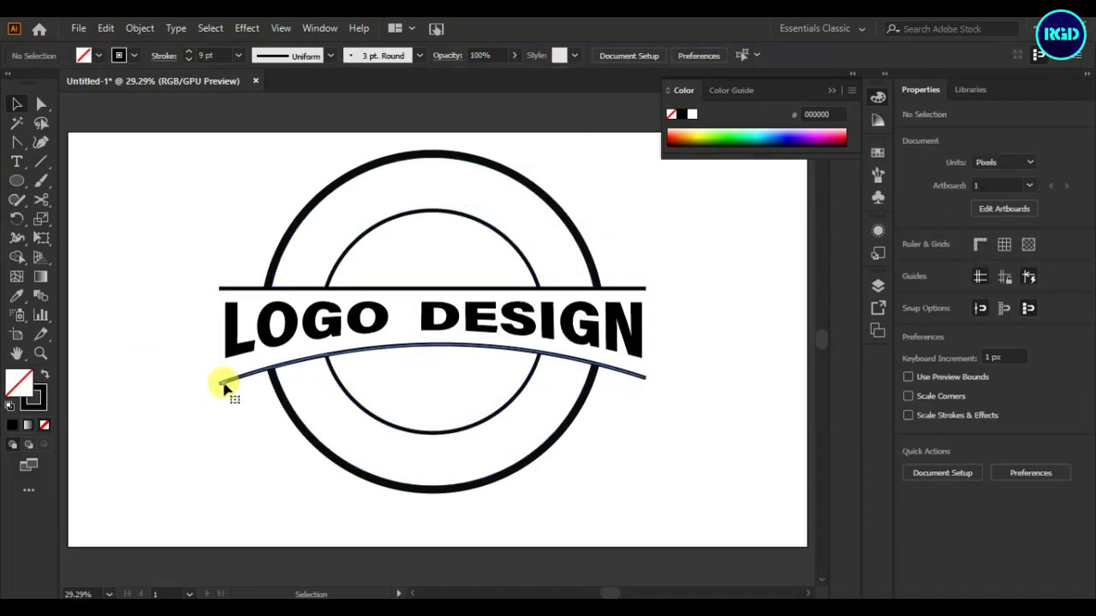
- Expand the curved lower banner line into a filled shape
click(222, 385)
click(140, 28)
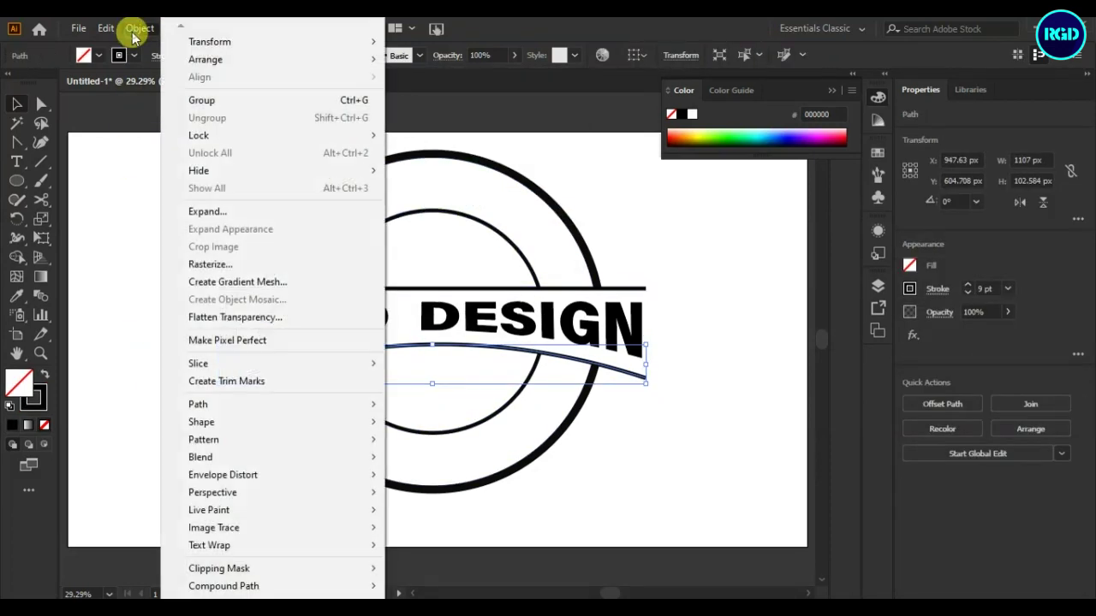
click(197, 211)
click(539, 411)
click(176, 335)
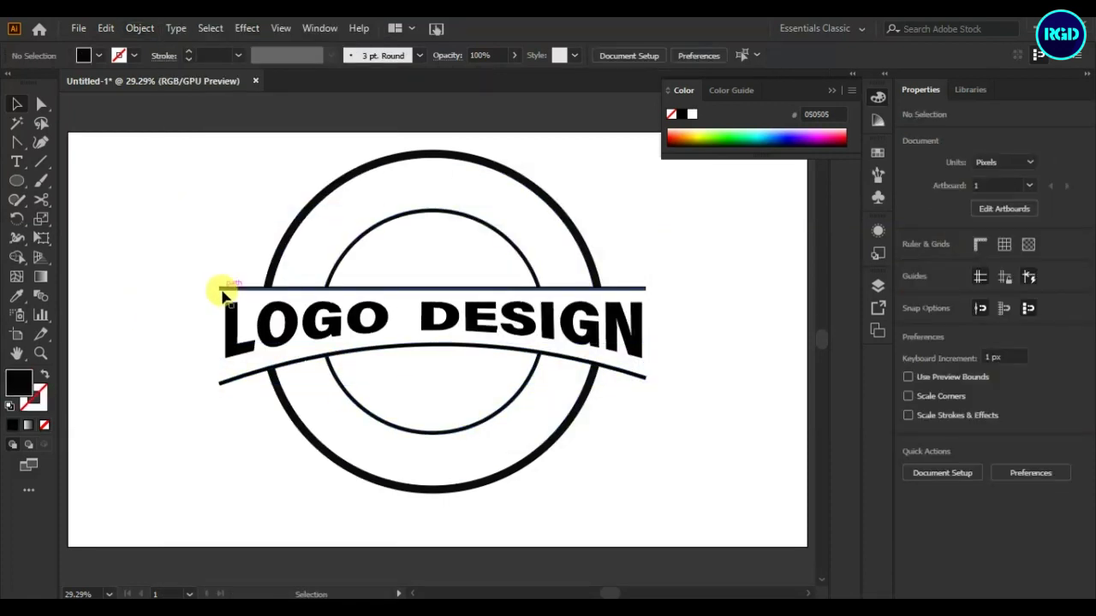
- Expand the straight upper banner line into a filled shape
click(223, 289)
click(139, 28)
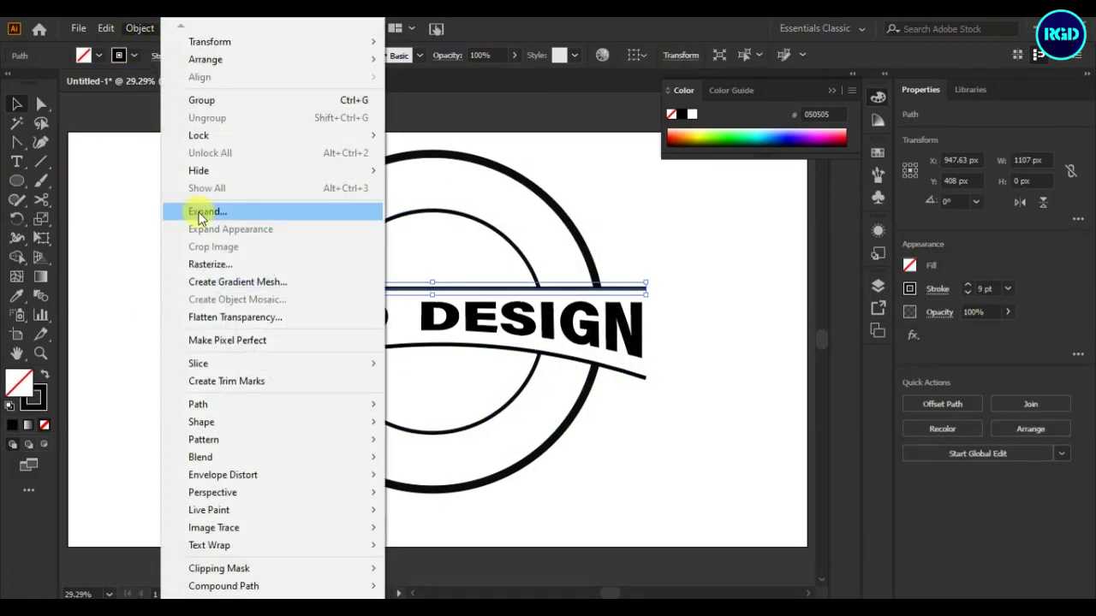
click(198, 214)
click(505, 404)
click(124, 389)
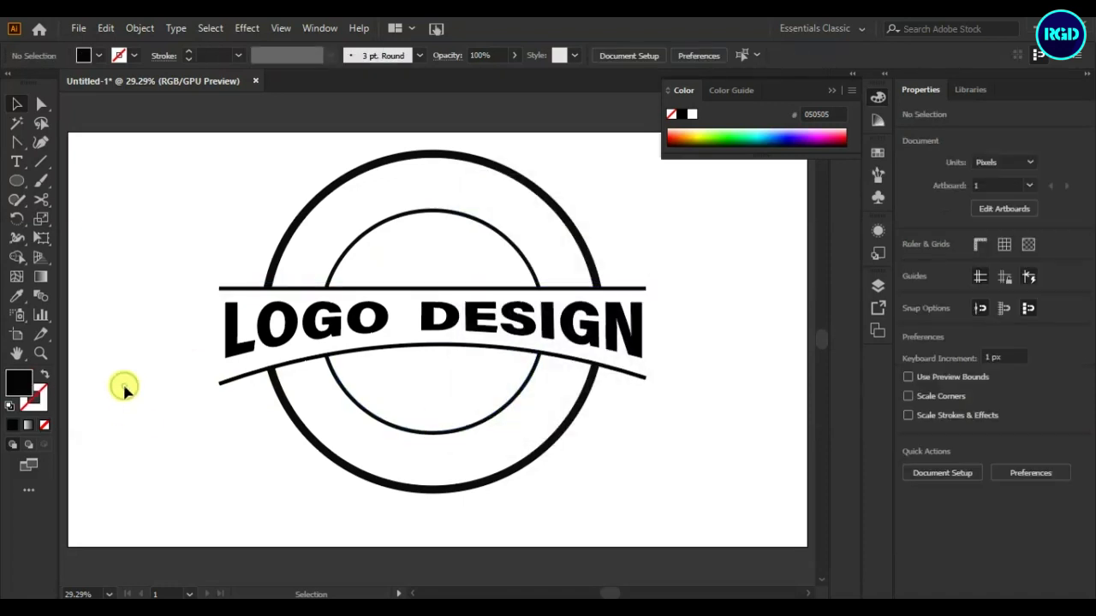
drag(617, 252, 522, 295)
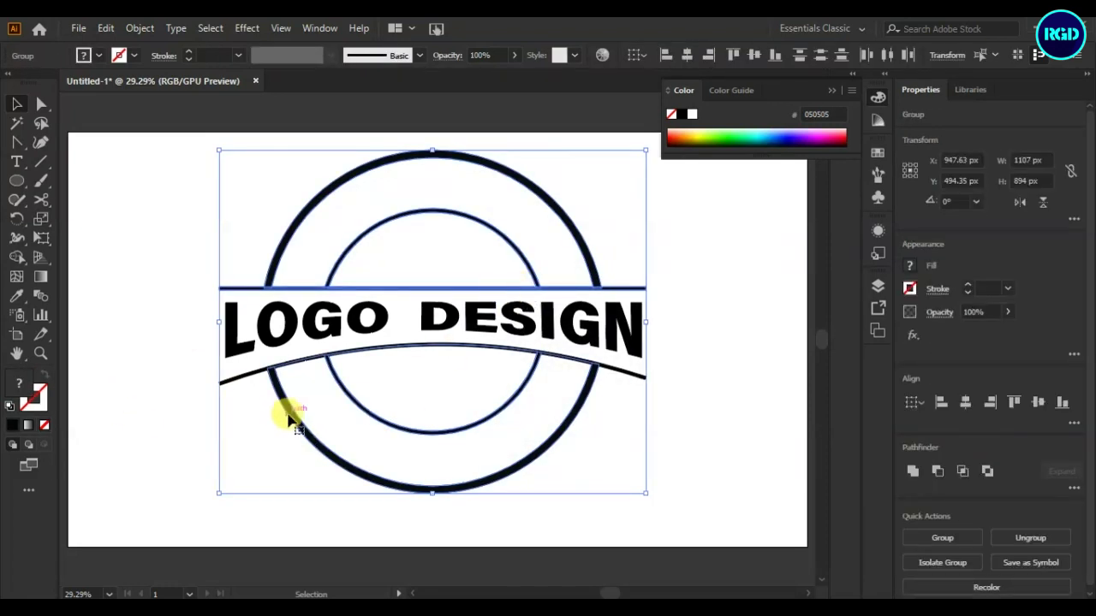
drag(203, 383, 249, 382)
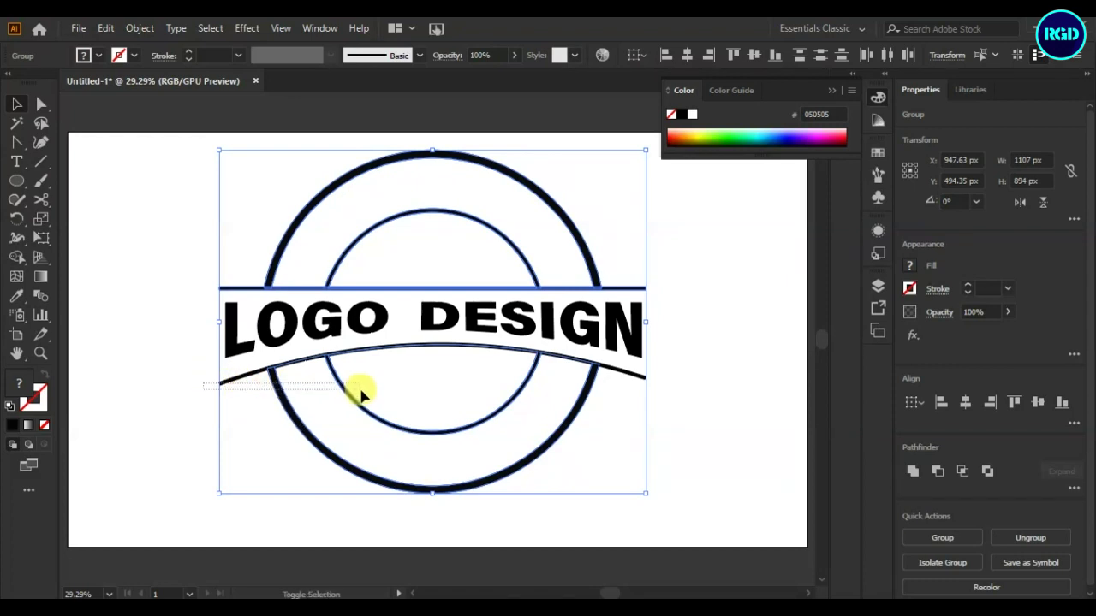
drag(360, 391, 361, 391)
shift+click(323, 449)
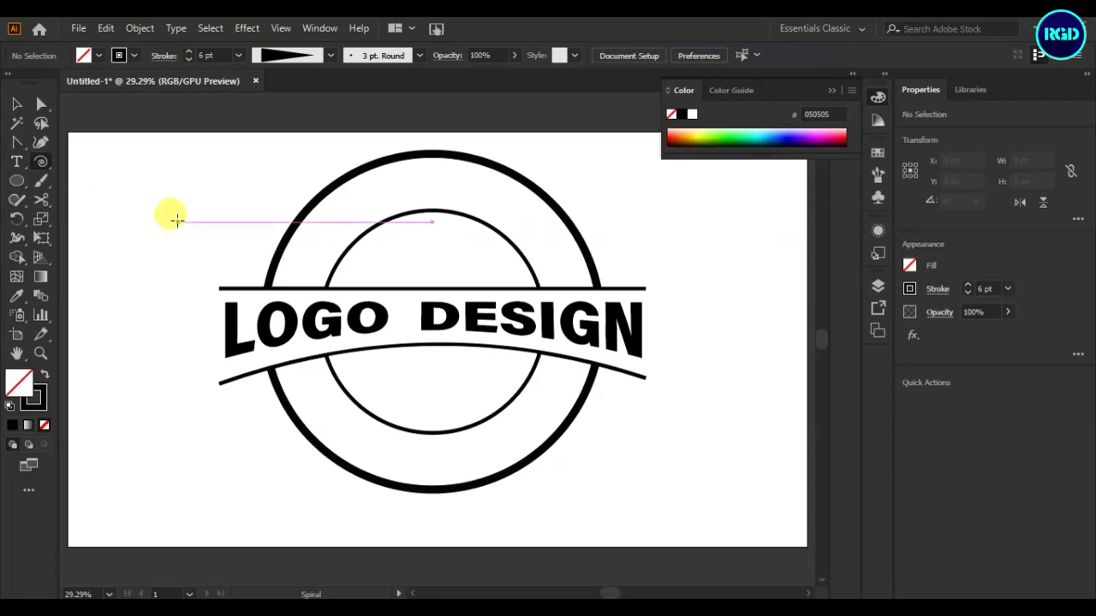
- Draw a spiral about 68 px wide and 67 px high beside the outer circle, with a 6 pt stroke and the tapering triangular width profile
drag(170, 210, 182, 220)
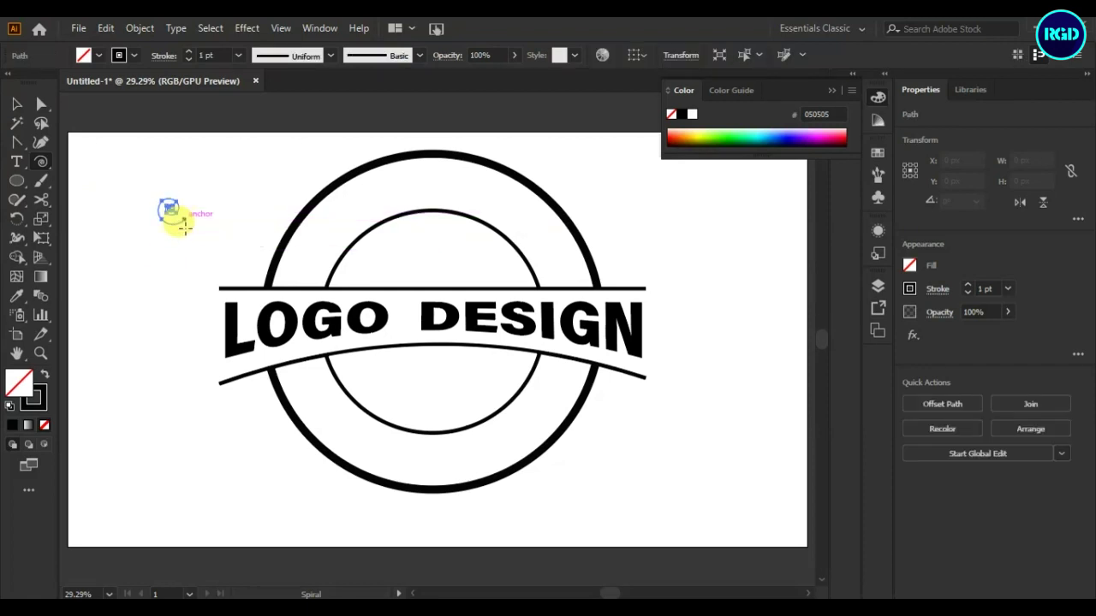
click(188, 53)
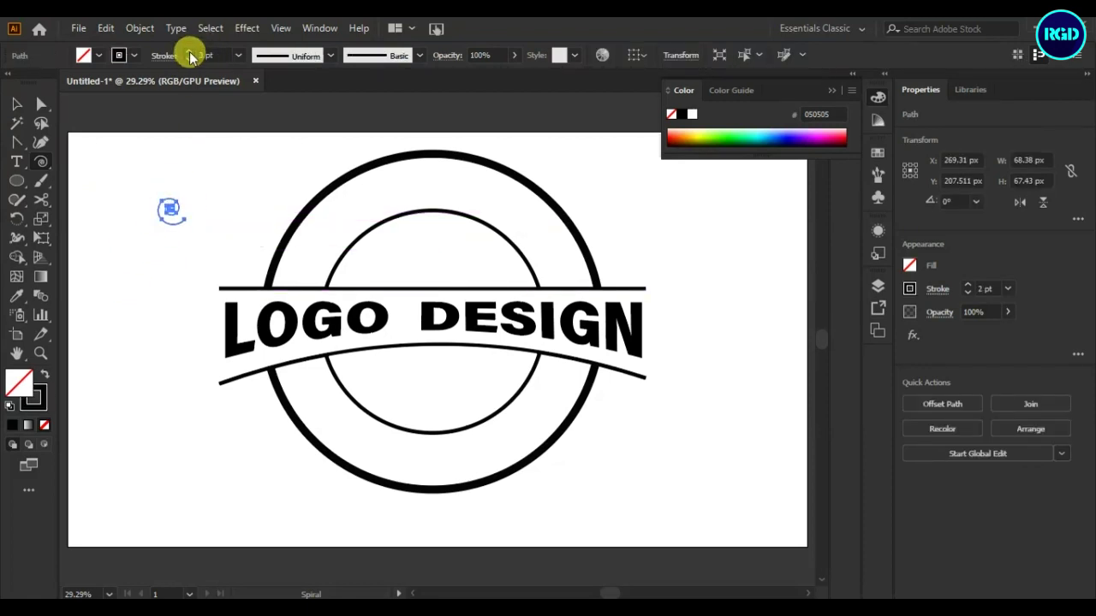
click(188, 60)
click(189, 60)
click(330, 55)
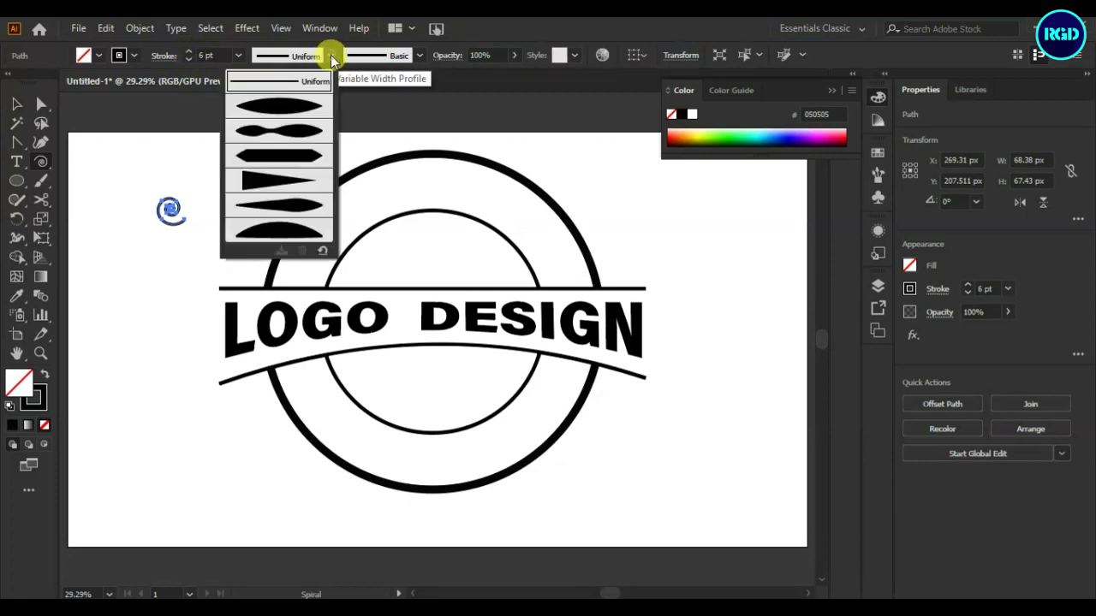
click(291, 178)
click(16, 104)
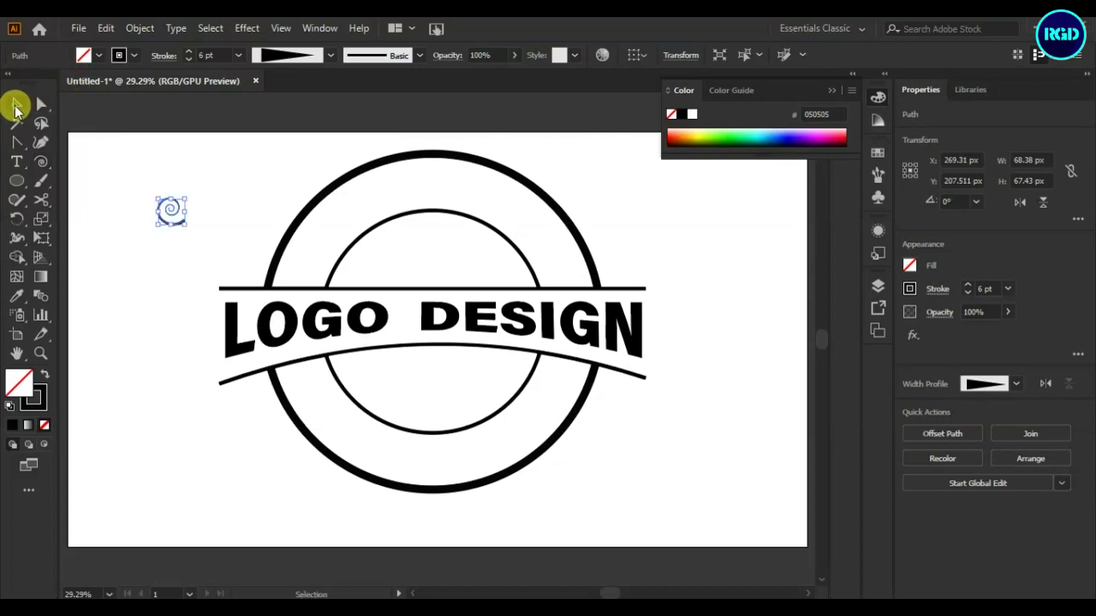
click(122, 206)
- Place the spiral, rotated about 36°, where the outer circle's left side meets the upper banner line, and set its stroke to 13 pt
drag(171, 217, 254, 276)
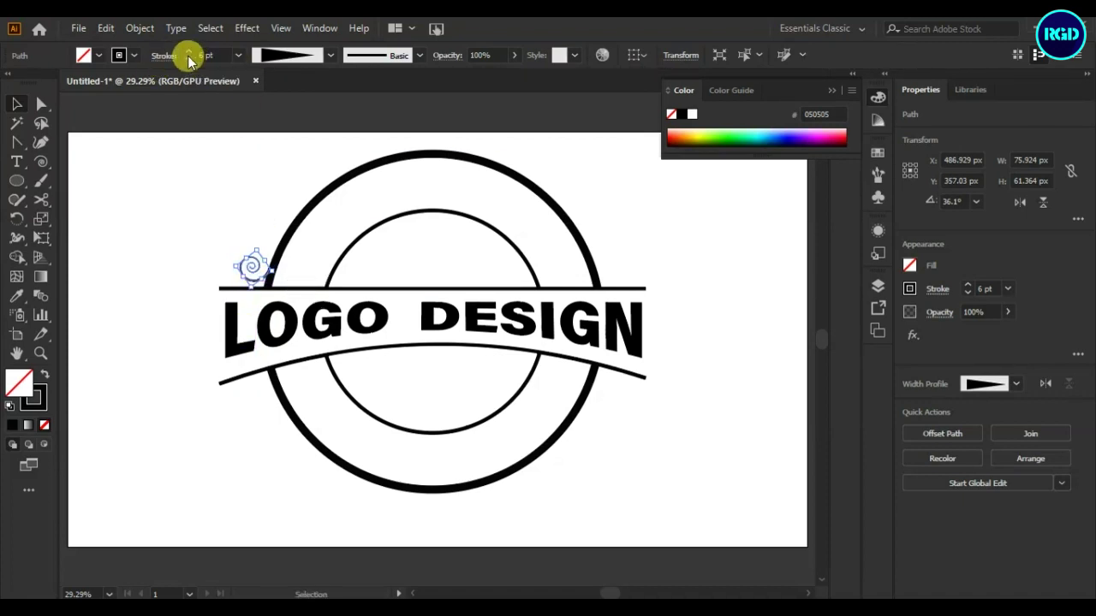
key(ctrl+plus)
key(ctrl+plus)
key(ctrl+plus)
key(Right)
key(Right)
key(Down)
key(Down)
key(Down)
key(Down)
click(281, 454)
- Copy the spiral to the inside of the inner circle's left end and reflect the copy across the vertical axis
drag(432, 375, 655, 377)
right_click(681, 373)
mouse_move(770, 499)
click(886, 420)
drag(669, 145, 893, 105)
click(783, 317)
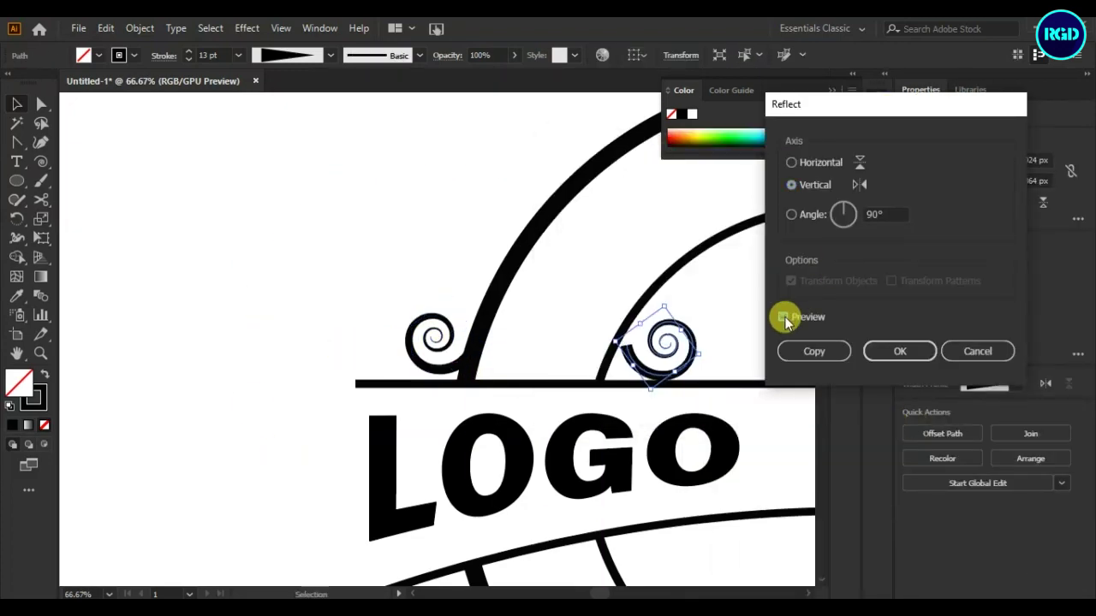
click(895, 350)
- Set the inner spiral's stroke to 8 pt and fit it, at about 50 by 45 px, against the inner circle
triple_click(189, 60)
double_click(189, 59)
mouse_move(703, 344)
mouse_down()
mouse_move(656, 350)
mouse_move(659, 361)
mouse_up()
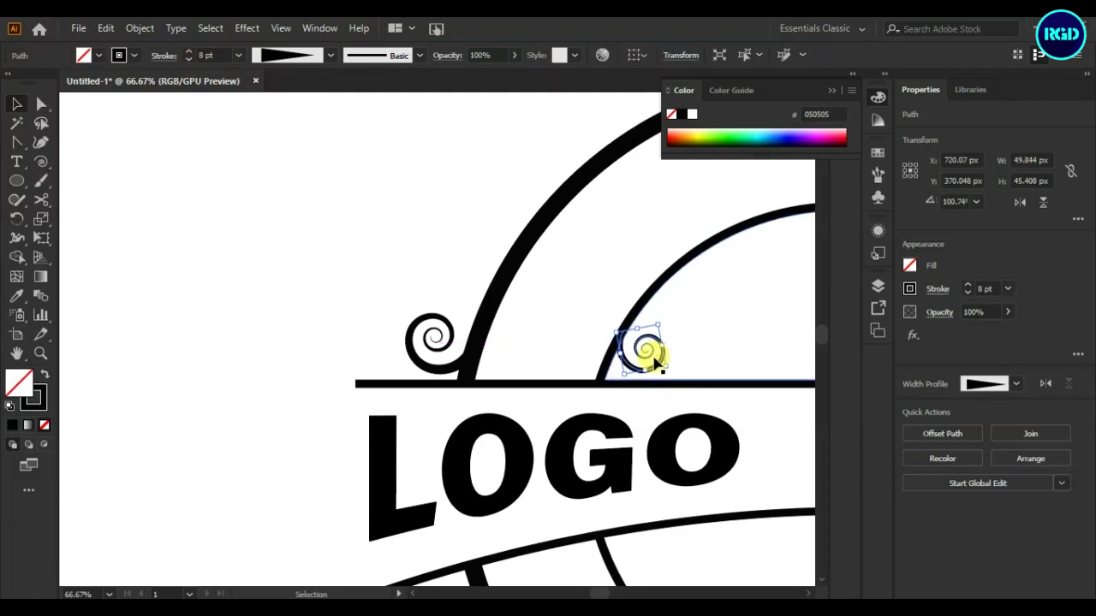
click(330, 318)
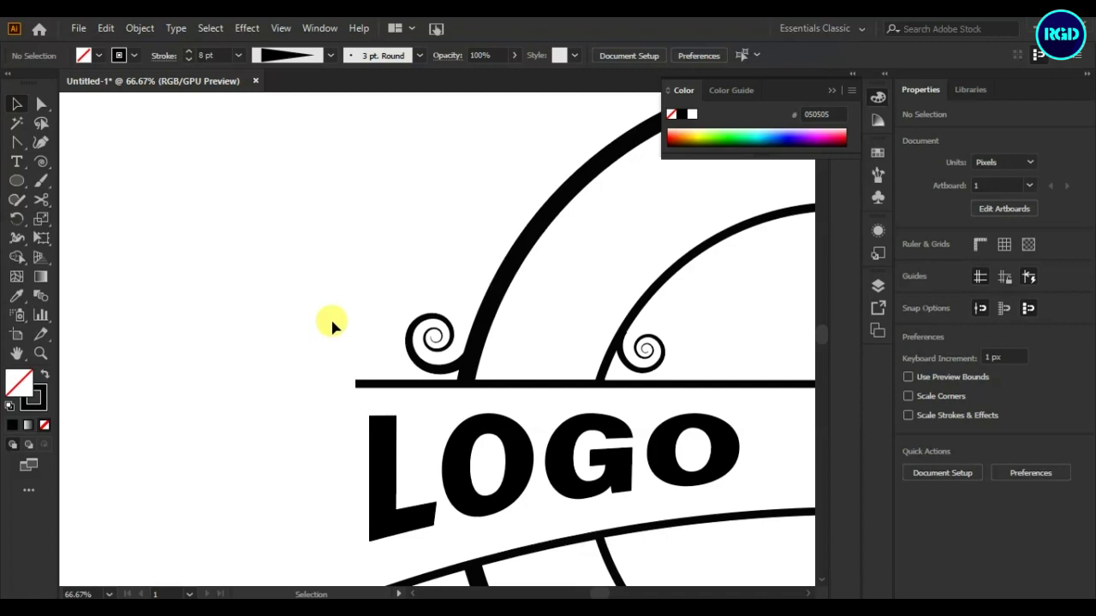
- Copy the small inner spiral to the inner circle's right end and reflect the copy across the vertical axis
key(ctrl+0)
drag(345, 274, 516, 277)
right_click(532, 250)
mouse_move(565, 514)
click(727, 420)
click(895, 353)
- Copy the large outer spiral to the outer circle's right side and reflect the copy across the vertical axis
drag(249, 272, 619, 269)
right_click(612, 251)
mouse_move(718, 501)
click(807, 418)
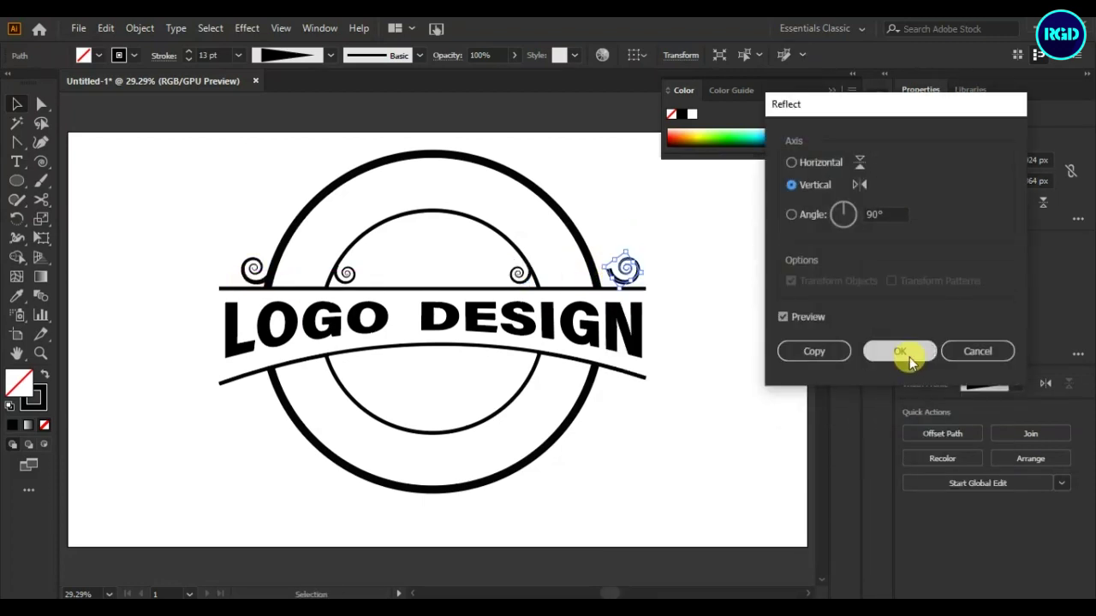
click(905, 355)
- Nudge the right outer spiral left until its tail meets the outer circle
key(ctrl+plus)
key(ctrl+plus)
key(ctrl+plus)
key(ctrl+plus)
key(Left)
key(Left)
key(Left)
key(Left)
key(Left)
key(Left)
key(Left)
key(Left)
key(Left)
key(Left)
key(Left)
key(Left)
key(Left)
key(Left)
key(Left)
key(Left)
key(Left)
key(Left)
key(Left)
key(Left)
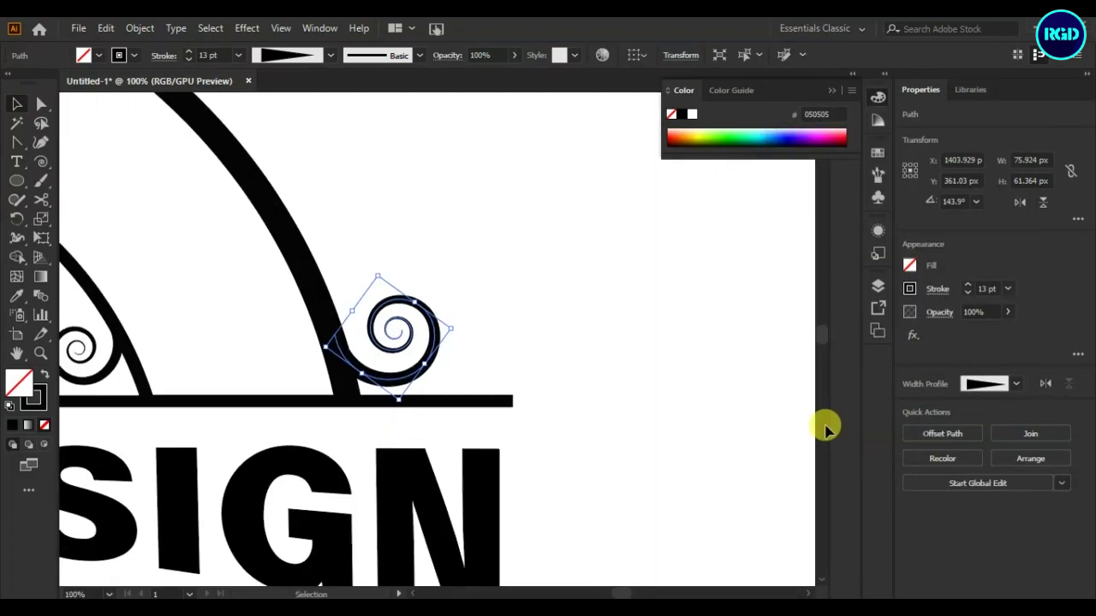
click(668, 309)
key(ctrl+0)
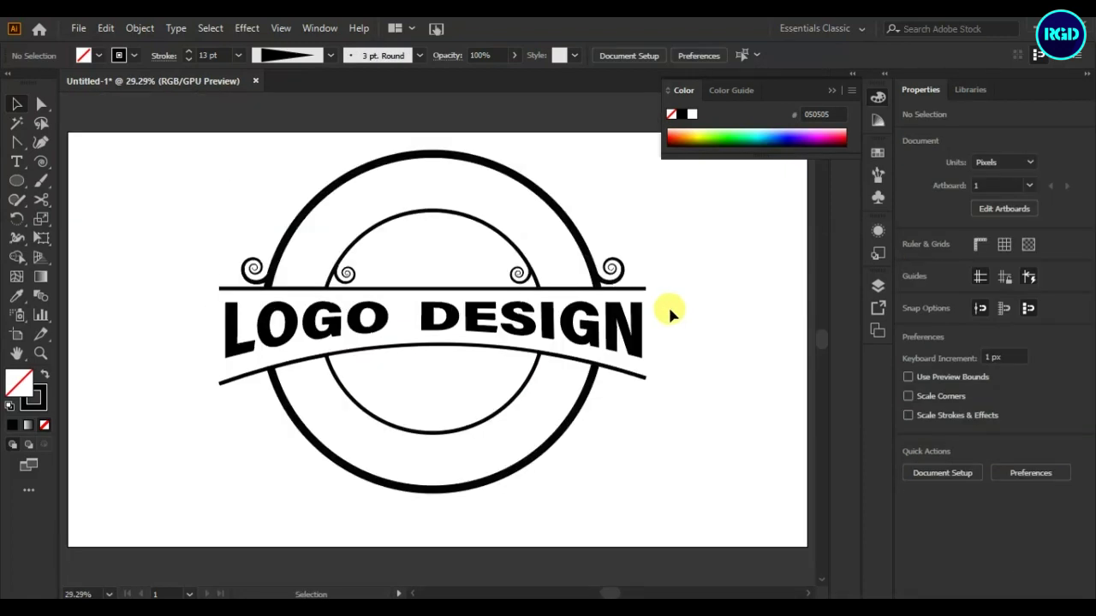
- Copy all four spirals to below the curved banner line and group the copies
click(610, 281)
shift+click(523, 283)
shift+click(344, 282)
shift+click(256, 281)
drag(258, 285, 266, 404)
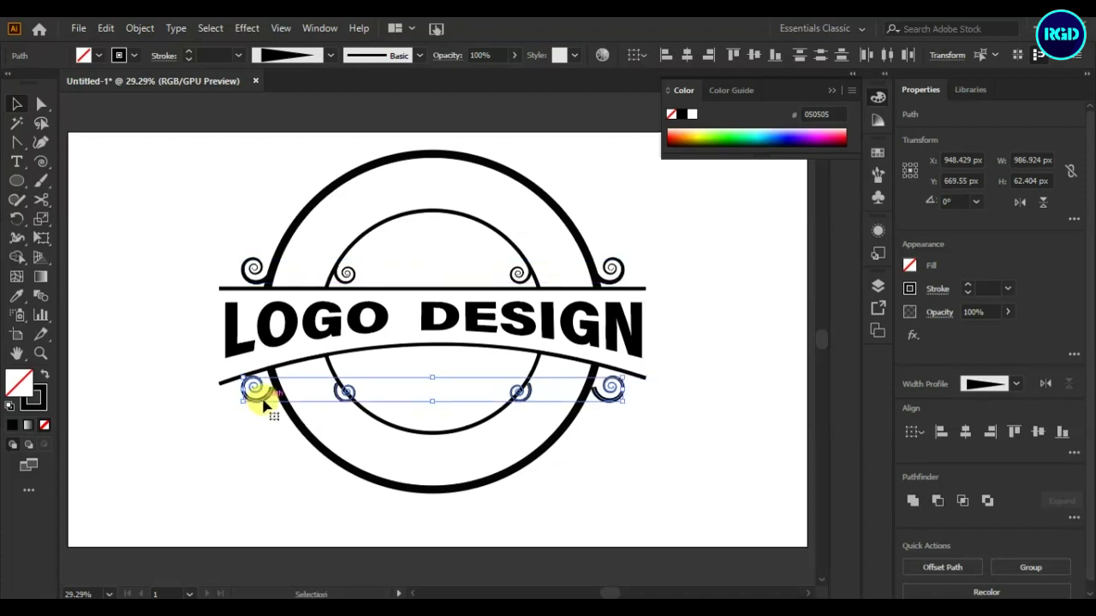
right_click(255, 404)
click(294, 183)
- Reflect the grouped spirals below the banner across the horizontal axis and ungroup them
right_click(599, 399)
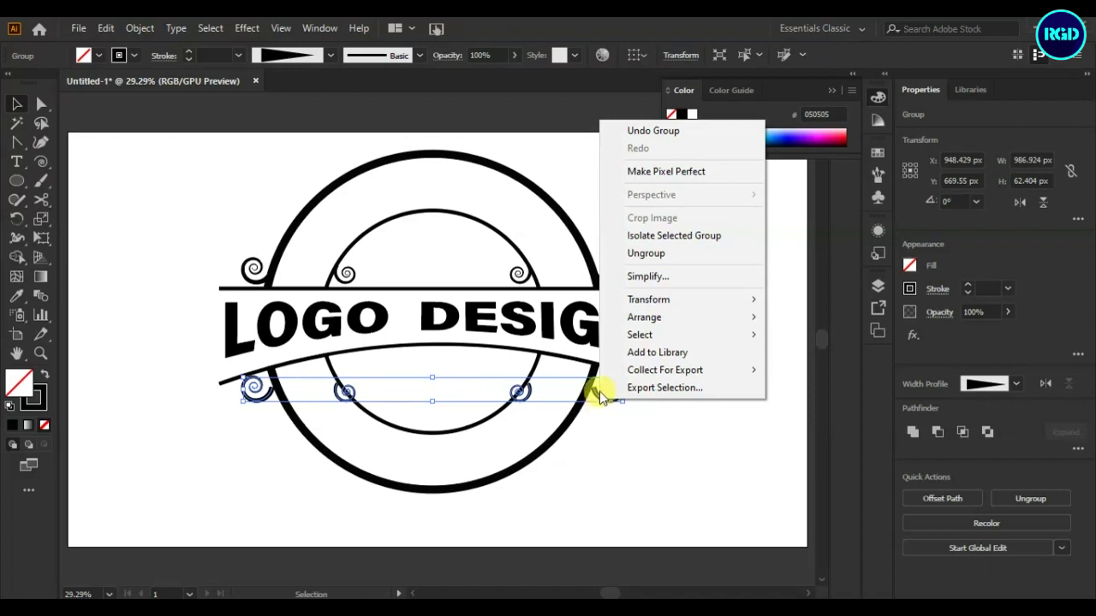
mouse_move(660, 300)
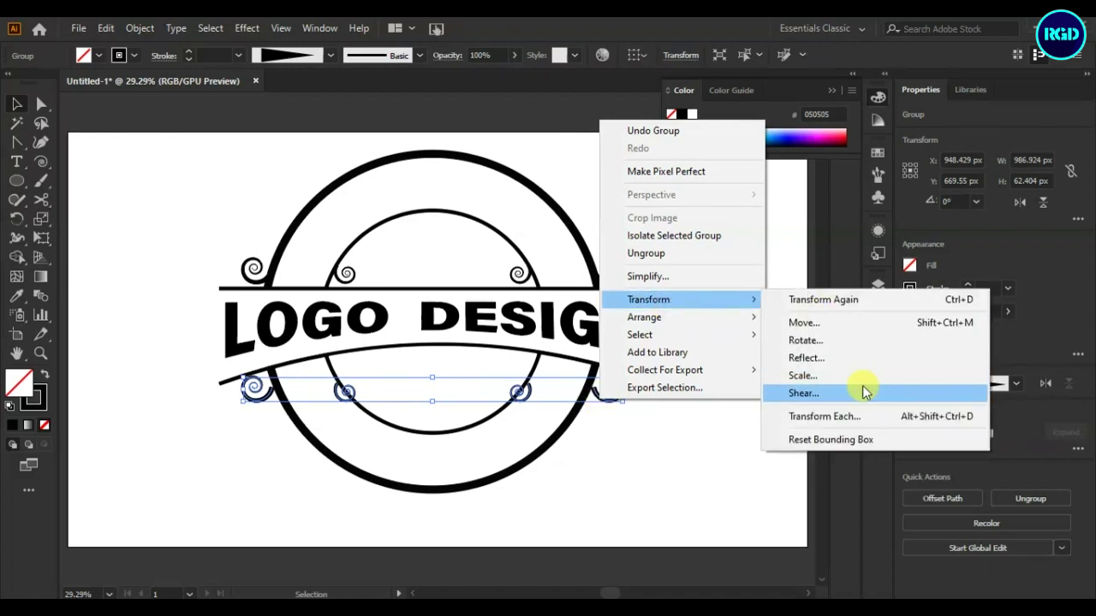
click(805, 358)
click(793, 164)
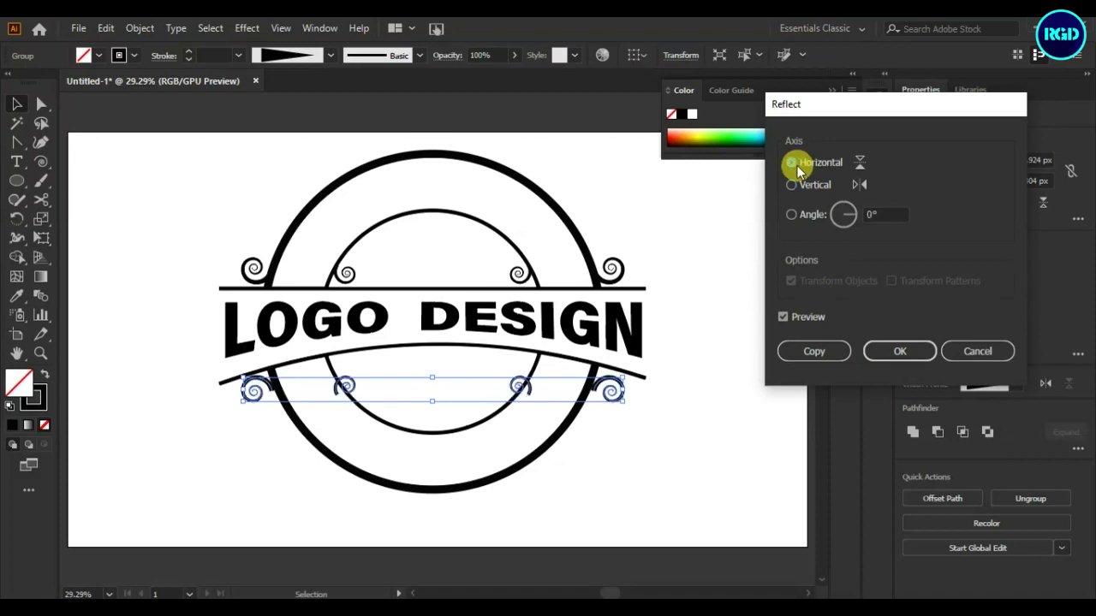
key(Return)
right_click(607, 426)
click(656, 254)
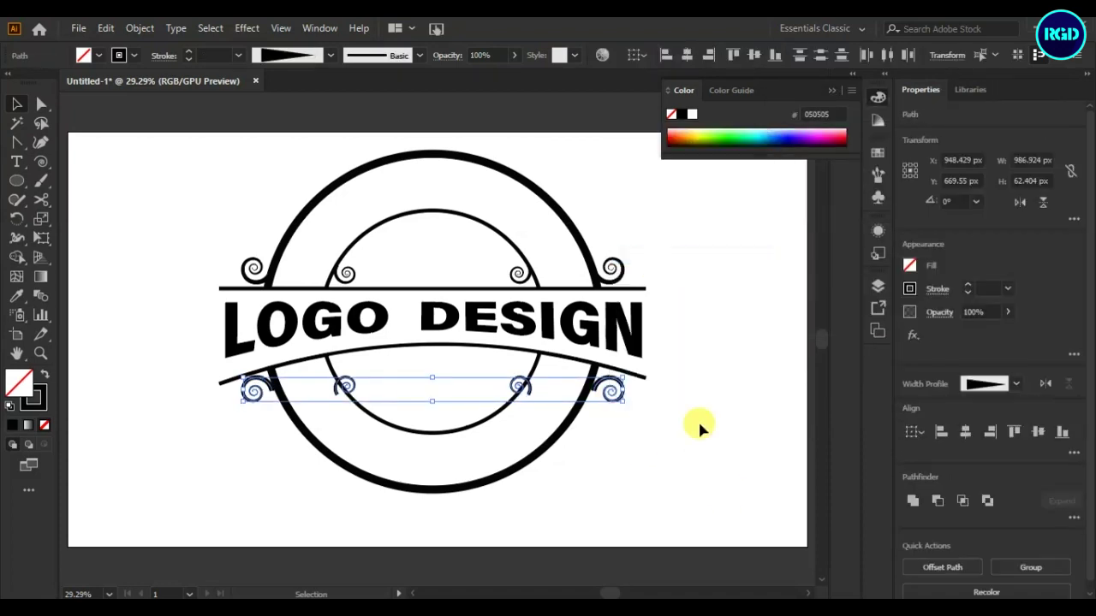
- Rotate and nudge the lower outer spirals until their tails meet the outer circle beneath the curved banner line
click(610, 392)
key(Up)
key(Up)
key(Up)
key(Up)
key(Up)
key(Up)
key(Up)
key(Up)
key(Up)
key(Up)
key(Up)
key(Up)
key(Up)
key(Up)
key(Up)
key(Up)
key(Up)
key(Up)
key(Up)
key(Up)
drag(601, 402, 593, 396)
key(Down)
key(Down)
key(Down)
key(Down)
key(Down)
key(Down)
key(Down)
key(Down)
key(Down)
key(Down)
key(Down)
key(Down)
key(Down)
key(Down)
key(Down)
key(Down)
key(Down)
key(Down)
key(Down)
key(Down)
click(630, 457)
drag(614, 401, 614, 399)
click(628, 465)
- Move the two lower inner spirals up to the curved banner line and rotate the left one to join it
drag(345, 378, 521, 358)
drag(516, 374, 363, 371)
key(ctrl+plus)
key(ctrl+plus)
key(ctrl+plus)
drag(435, 378, 479, 346)
drag(417, 340, 394, 329)
- Rotate the lower right inner spiral and nudge it left so its tail meets the curved banner line
drag(693, 350, 585, 371)
drag(472, 352, 660, 342)
drag(681, 321, 616, 489)
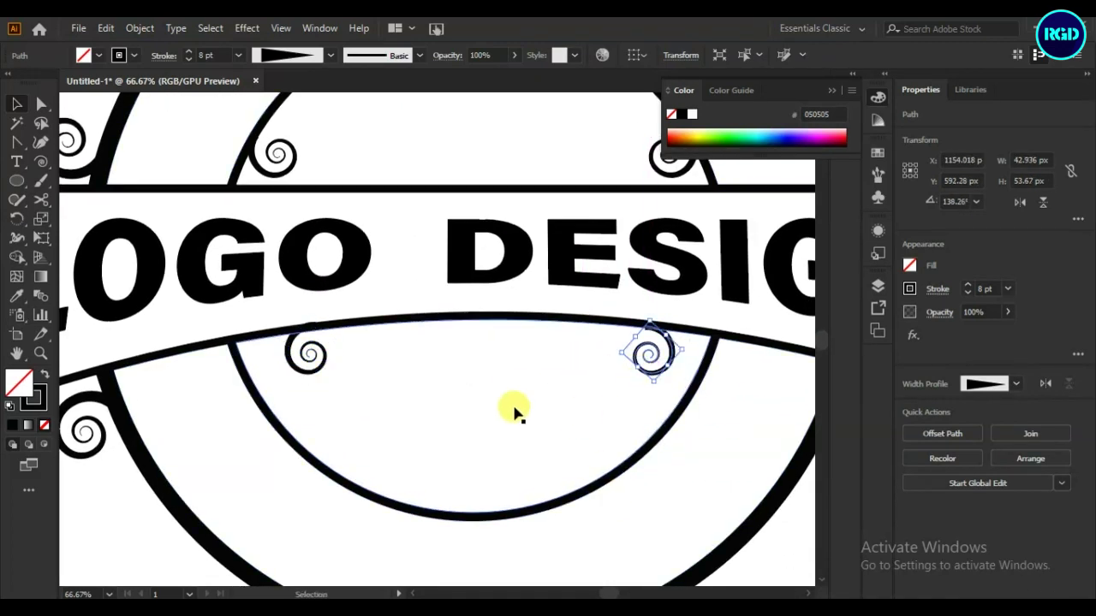
key(Left)
key(Left)
key(Left)
key(Left)
key(Left)
key(Left)
- Rotate the upper left inner spiral and seat its tail on the straight banner line
click(292, 166)
drag(310, 146, 256, 111)
drag(267, 174, 664, 175)
drag(663, 174, 314, 175)
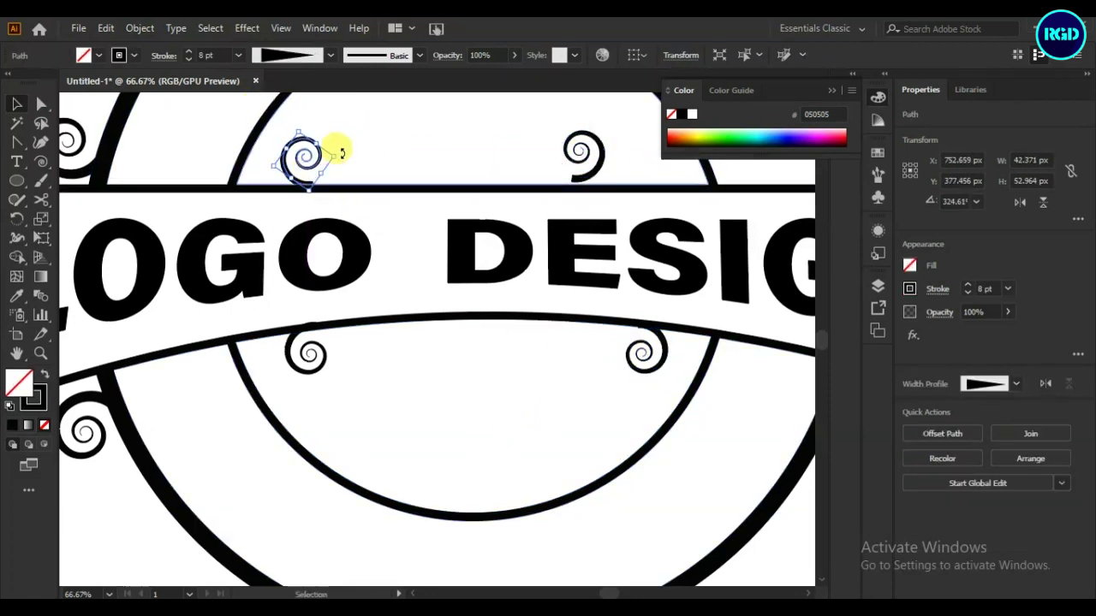
click(362, 160)
- Rotate the upper right inner spiral and nudge it right so it mirrors the left one on the straight banner line
drag(601, 163, 653, 170)
key(Right)
key(Right)
key(Right)
key(Right)
key(Right)
key(Right)
click(480, 401)
key(ctrl+0)
click(721, 312)
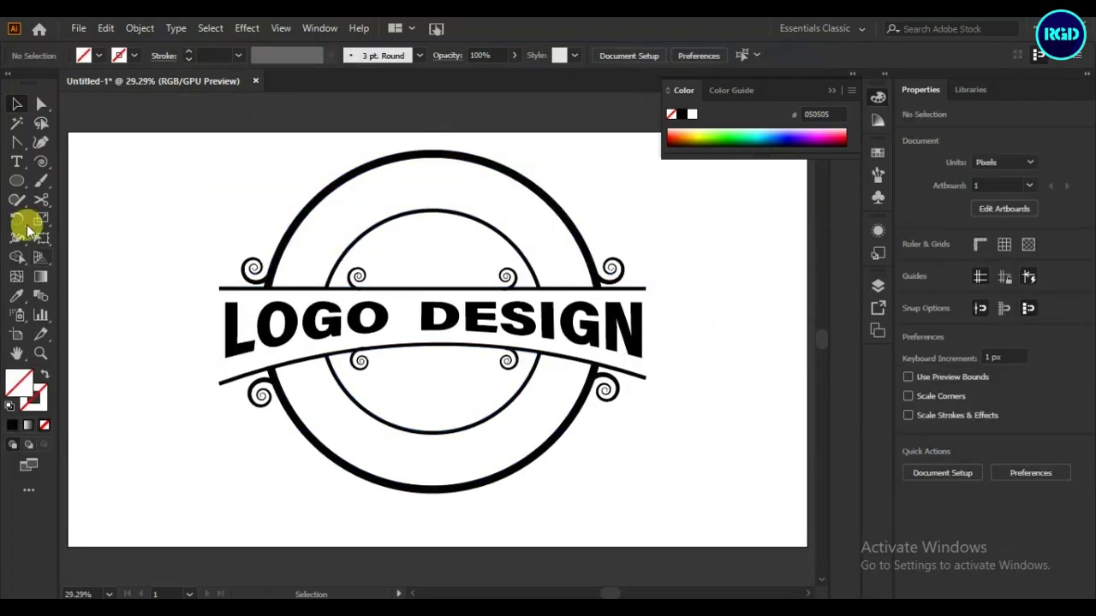
- Draw a spiral beyond the left end of the straight banner line and apply a tapered width profile to its stroke
click(41, 162)
mouse_move(138, 346)
mouse_down()
mouse_move(161, 377)
mouse_move(206, 273)
mouse_up()
click(189, 52)
click(330, 56)
click(278, 180)
- Rotate the new spiral and move its tail onto the left end of the straight banner line
key(v)
drag(245, 229, 251, 233)
drag(208, 287, 208, 283)
drag(254, 225, 265, 244)
- Thicken the left end spiral's stroke and nudge it left and up to line up with the straight banner line
click(188, 60)
click(188, 60)
click(188, 60)
click(188, 60)
click(225, 298)
click(224, 292)
key(Left)
key(Left)
key(Up)
key(Up)
click(164, 371)
- Set the left end spiral's stroke to 9 pt and fine-tune its alignment with the end of the straight banner line
click(212, 289)
key(ctrl+plus)
key(ctrl+plus)
key(ctrl+plus)
key(ctrl+plus)
key(ctrl+plus)
click(189, 60)
click(189, 60)
drag(619, 275, 619, 265)
click(263, 348)
click(354, 436)
- Copy the left end spiral to the straight banner line's right end and reflect the copy across the vertical axis
key(ctrl+0)
drag(196, 257, 685, 265)
right_click(686, 265)
mouse_move(770, 503)
click(910, 421)
click(904, 354)
- Nudge the upper right end spiral left until its tail joins the straight banner line
key(shift+Left)
key(shift+Left)
key(shift+Left)
key(shift+Left)
key(Left)
key(Left)
key(Left)
key(Left)
key(Left)
key(Left)
key(Left)
key(Left)
click(692, 454)
- Copy the upper right end spiral to the curved banner line's right end and reflect the copy across the horizontal axis
drag(673, 254, 648, 379)
right_click(713, 370)
mouse_move(771, 270)
click(624, 334)
click(882, 352)
- Copy the lower right end spiral to the curved banner line's left side and reflect the copy across the vertical axis
drag(685, 393, 220, 421)
key(Left)
key(Left)
key(Left)
key(Left)
click(686, 446)
right_click(632, 437)
mouse_move(715, 340)
click(873, 399)
click(822, 352)
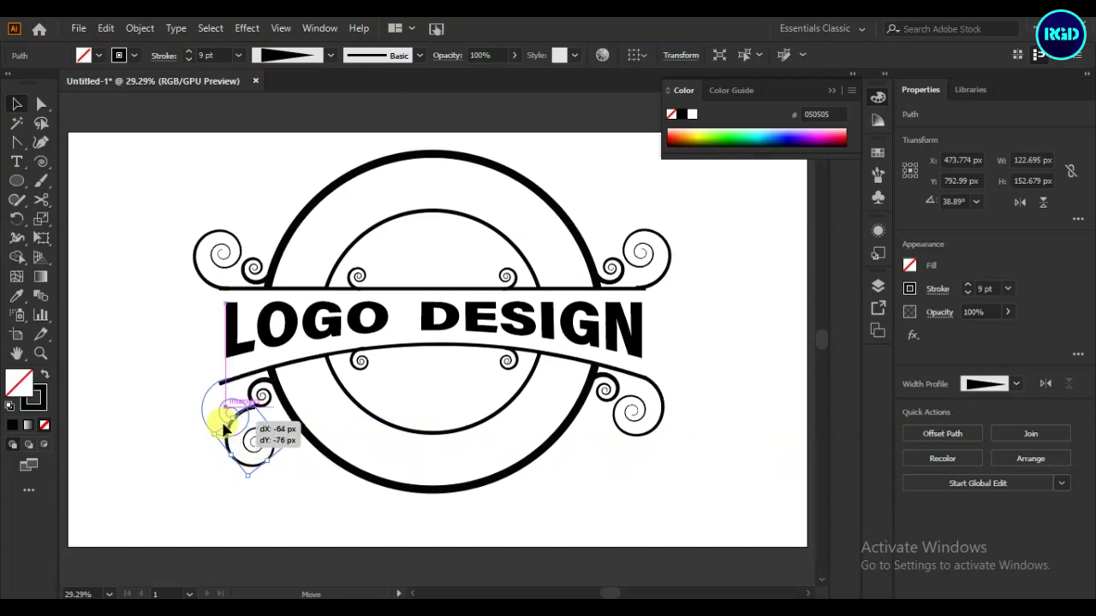
- Position the lower left end spiral so its tail joins the left end of the curved banner line
click(313, 510)
click(225, 439)
key(Right)
key(Right)
click(263, 490)
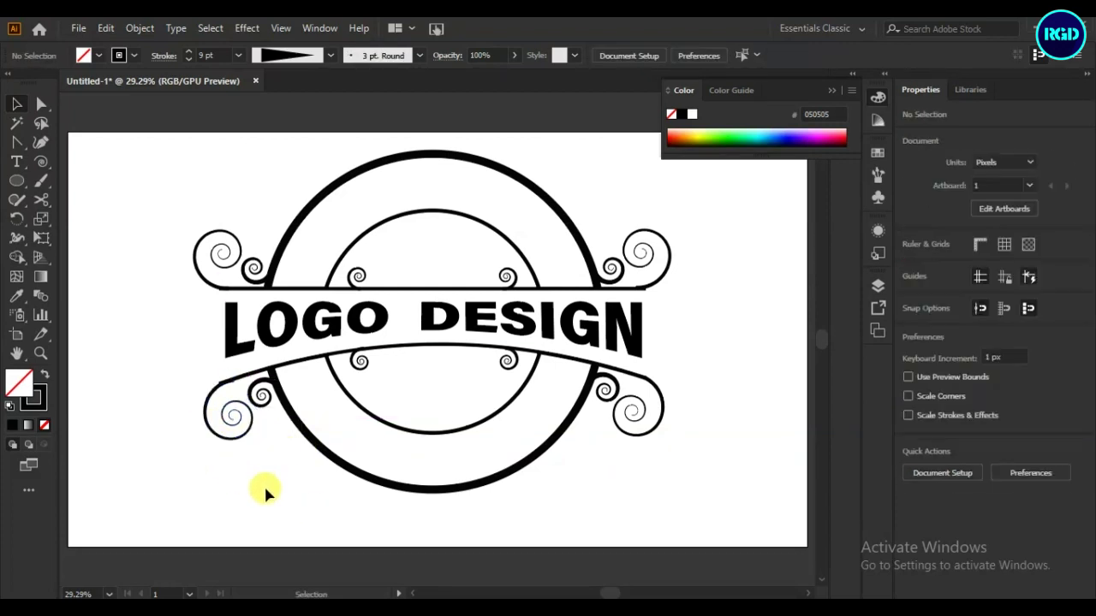
- Stretch the outer corner points of the letters L and N in "LOGO DESIGN" slightly outward to follow the banner lines
click(330, 327)
click(41, 103)
click(154, 295)
click(228, 320)
drag(225, 303, 219, 298)
drag(225, 357, 222, 358)
click(255, 426)
drag(641, 302, 649, 299)
click(638, 522)
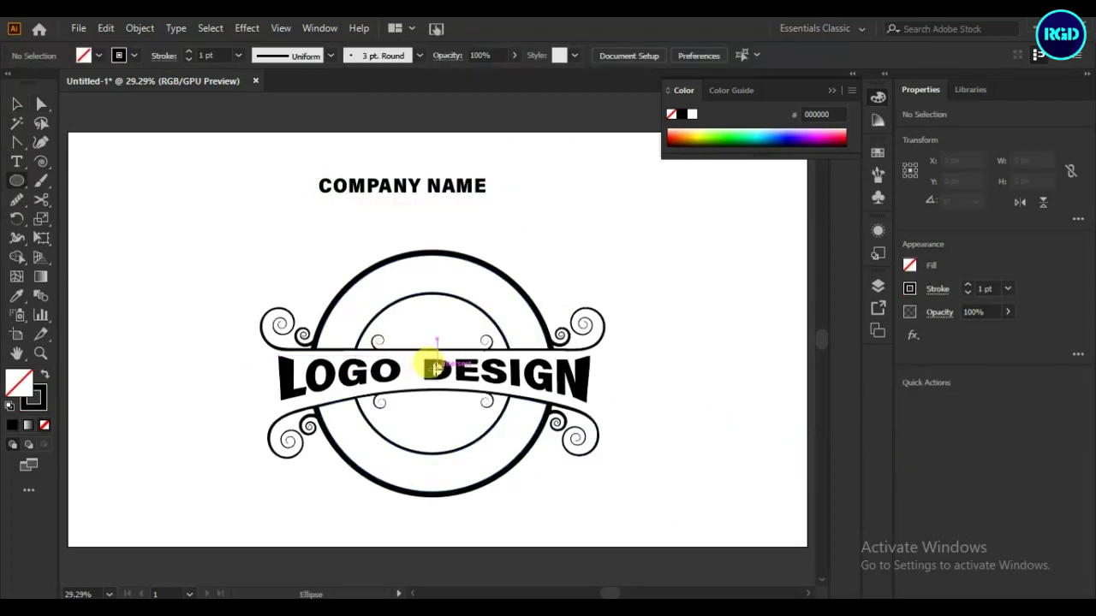
- Draw a circle with a 1 pt stroke, align it to the badge's centre, and shrink it to about 512 px, between the two rings
drag(435, 366, 536, 490)
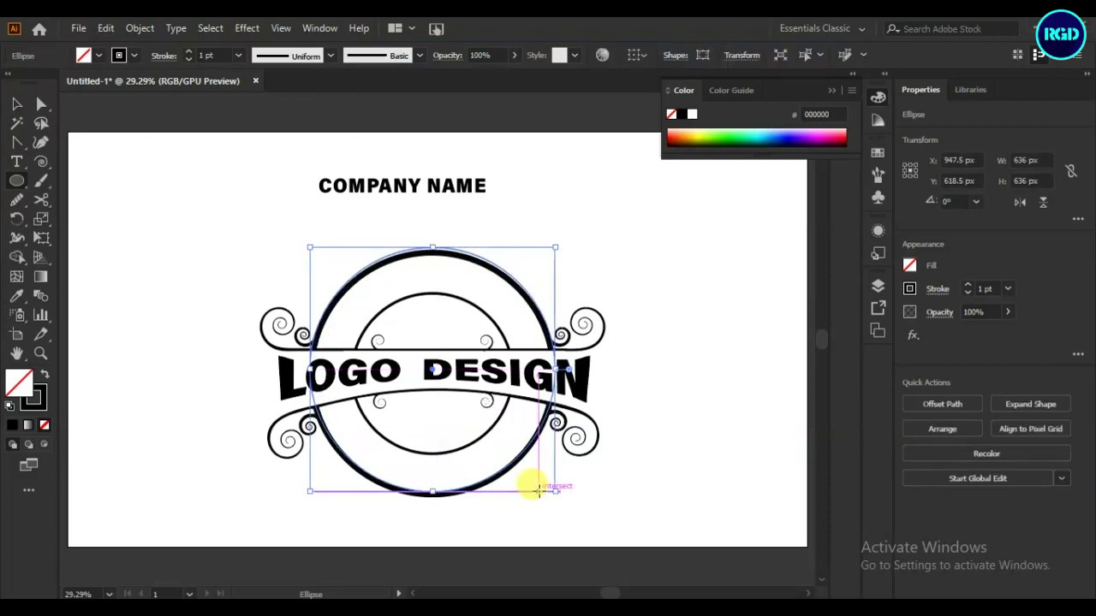
key(Down)
key(Down)
key(Down)
key(Down)
key(Down)
key(Down)
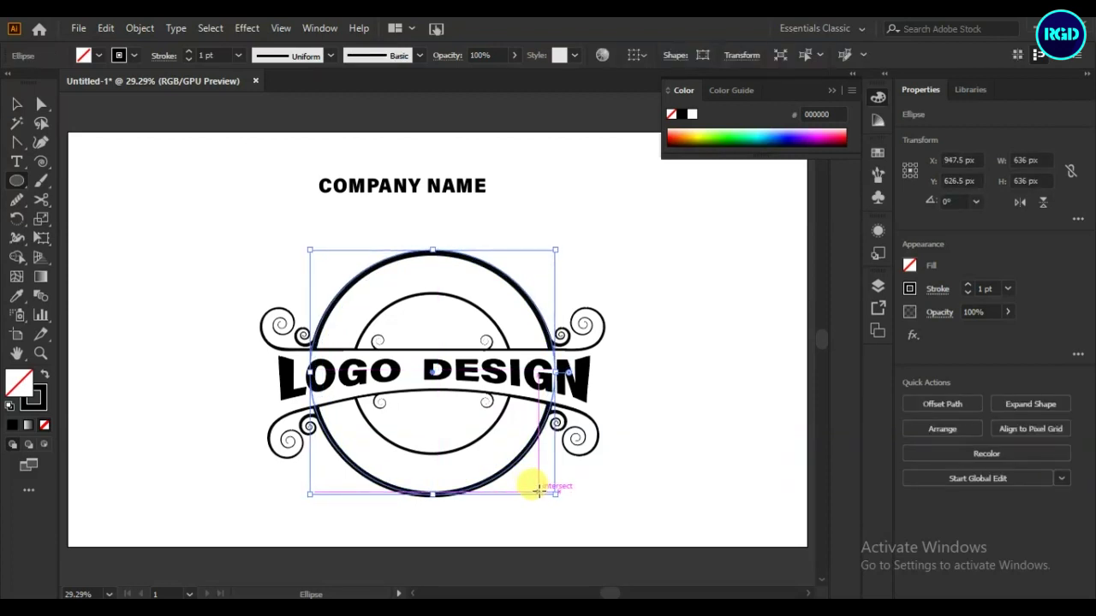
key(Left)
key(Down)
key(Down)
key(Left)
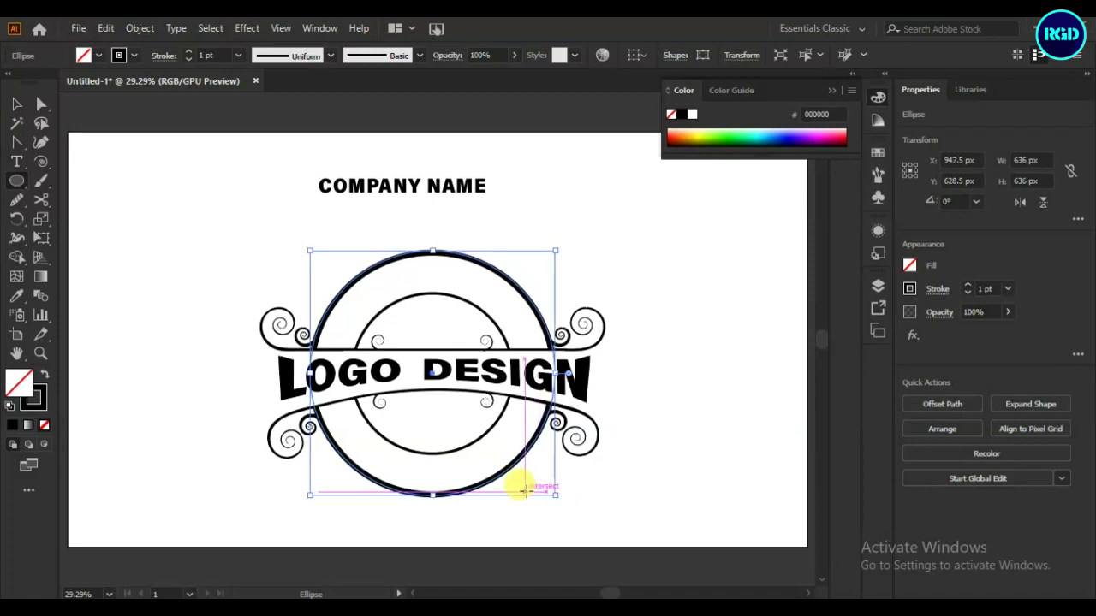
drag(556, 496, 533, 487)
click(16, 103)
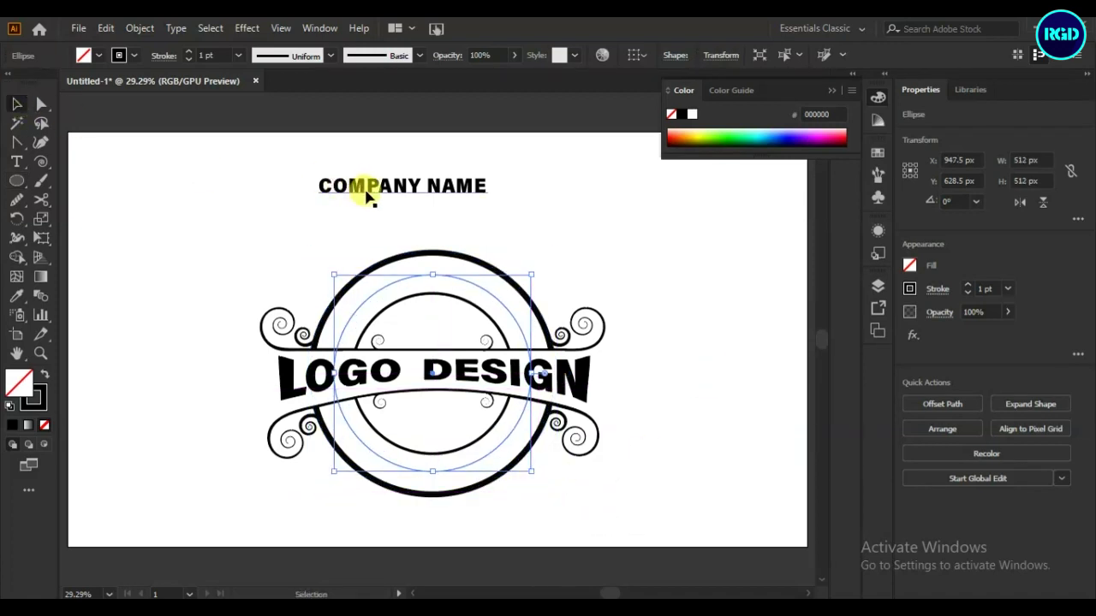
- Copy the straight "COMPANY NAME" text and paste it as type on a path along the upper arc of the new circle
right_click(16, 163)
click(95, 201)
drag(323, 187, 498, 192)
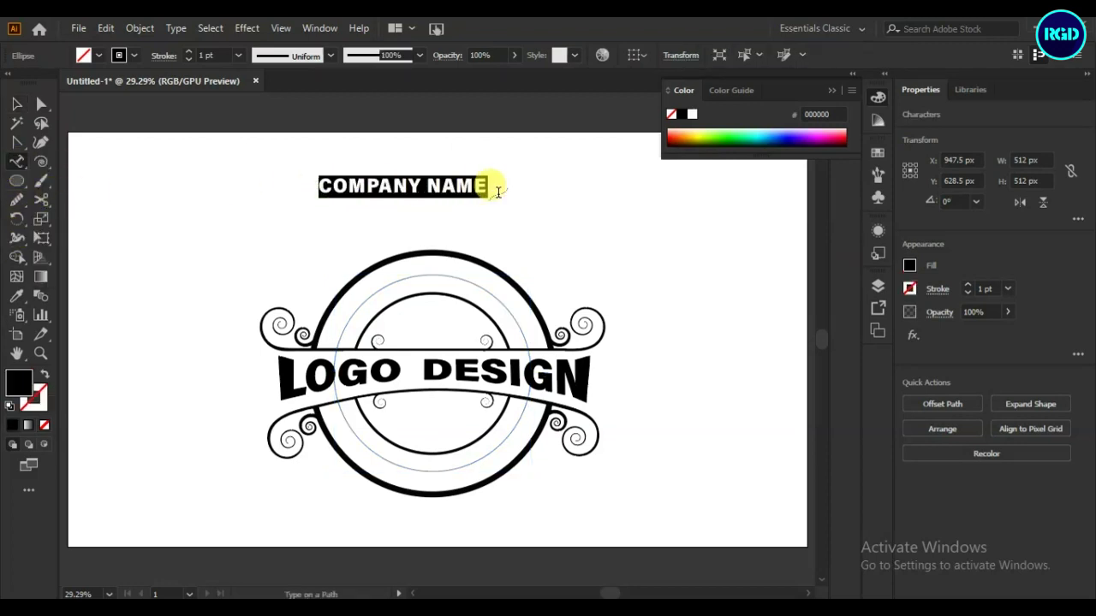
key(ctrl+c)
click(351, 304)
key(ctrl+v)
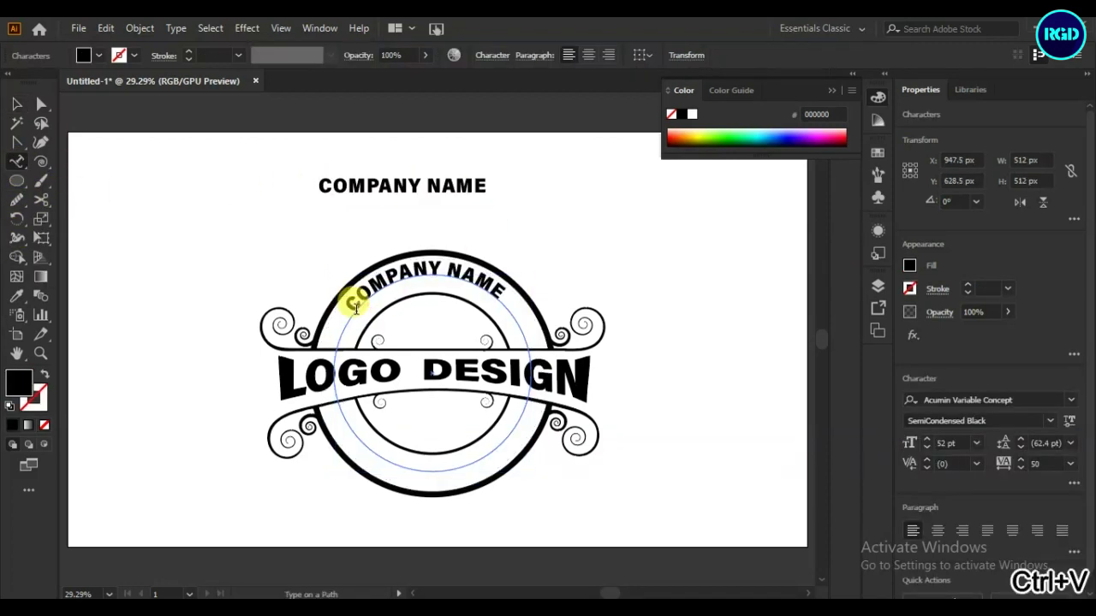
- Set the curved "COMPANY NAME" text's path options to the Rainbow effect, aligned to the path's Center, with preview on
click(178, 30)
mouse_move(240, 179)
click(489, 280)
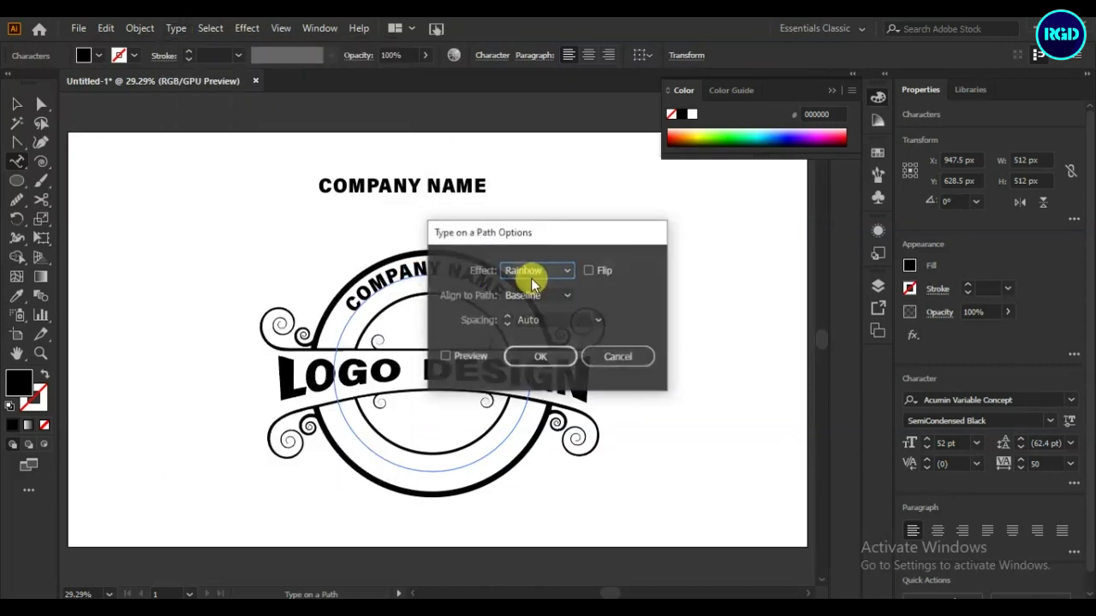
click(570, 272)
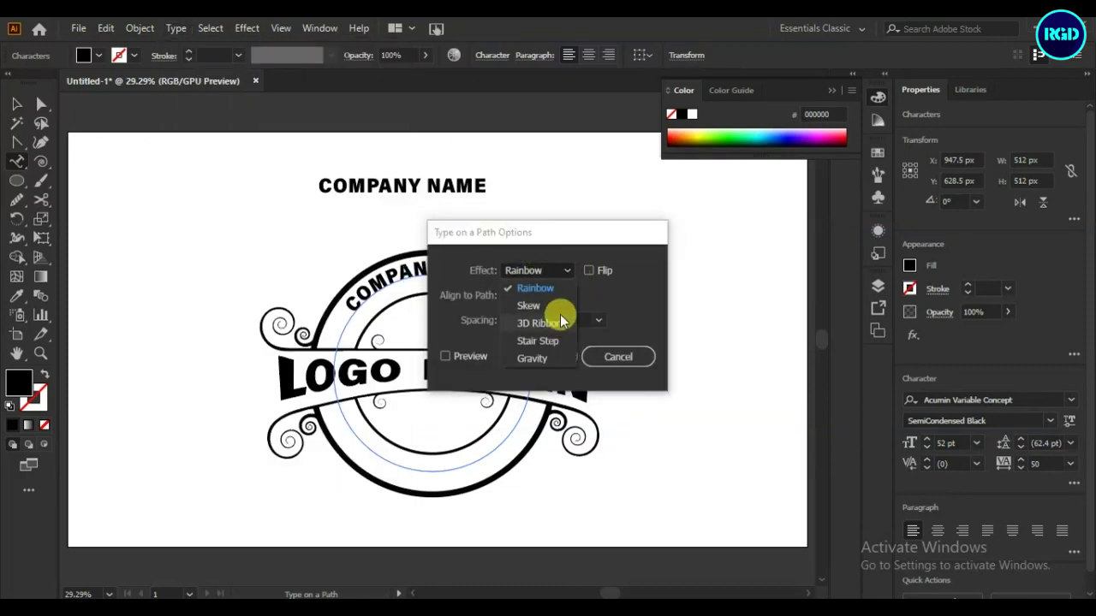
click(617, 295)
click(559, 297)
click(541, 351)
click(473, 357)
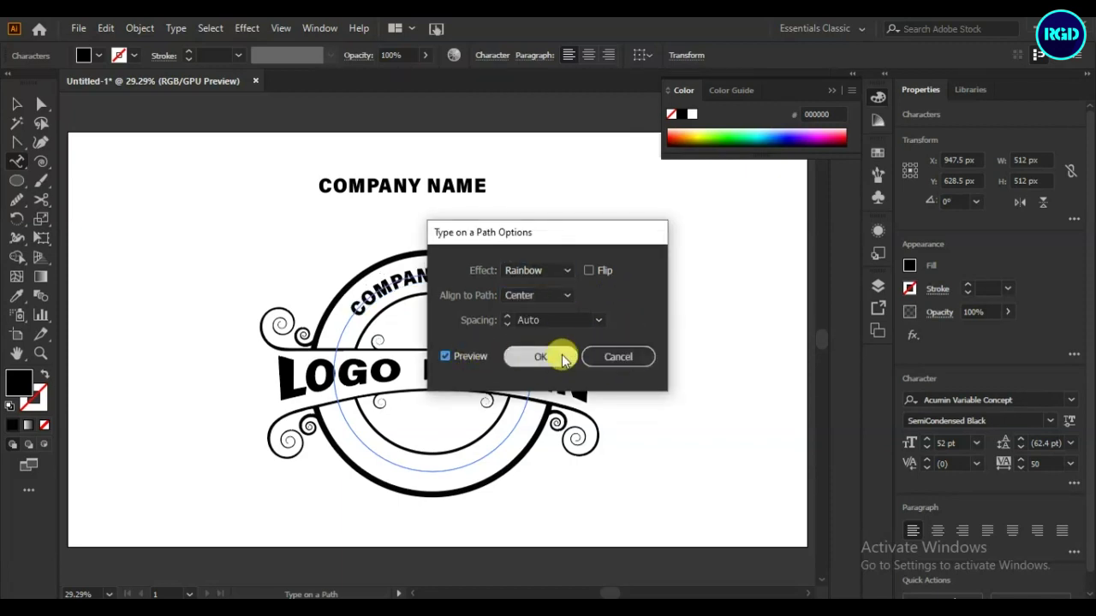
click(562, 358)
click(16, 105)
click(361, 243)
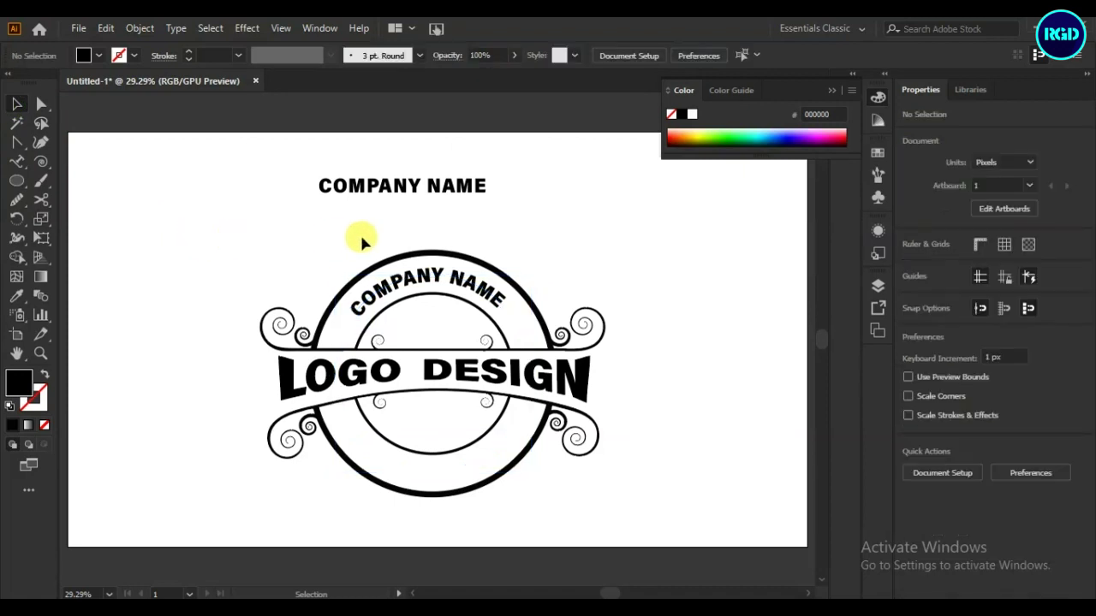
- Rotate the curved "COMPANY NAME" text about 13° counterclockwise and increase its tracking to 303 so it spreads across the upper ring
click(364, 288)
drag(537, 272, 509, 246)
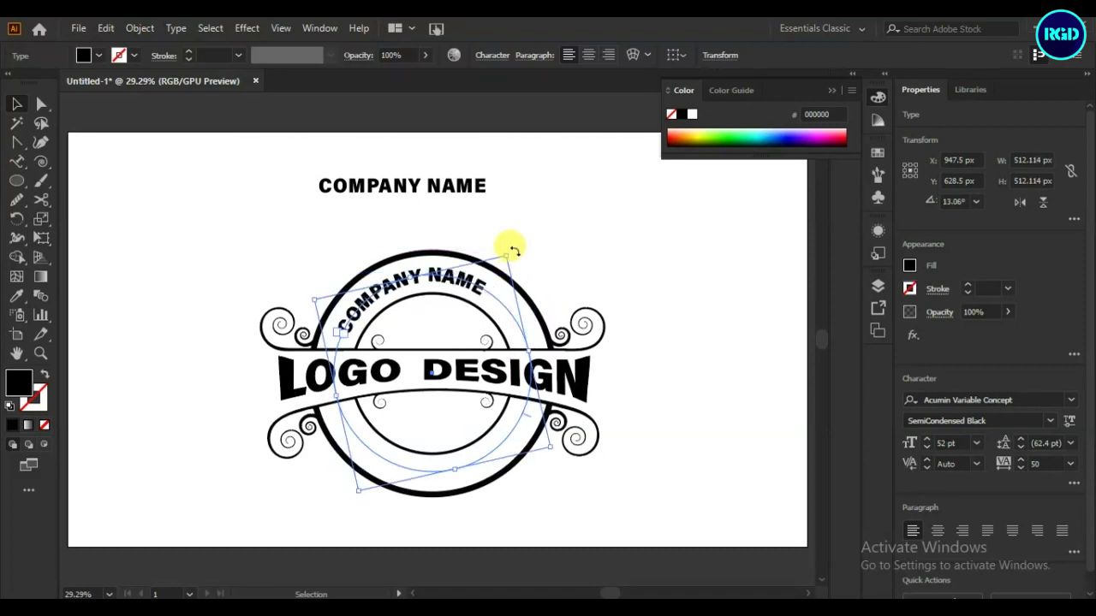
click(1020, 460)
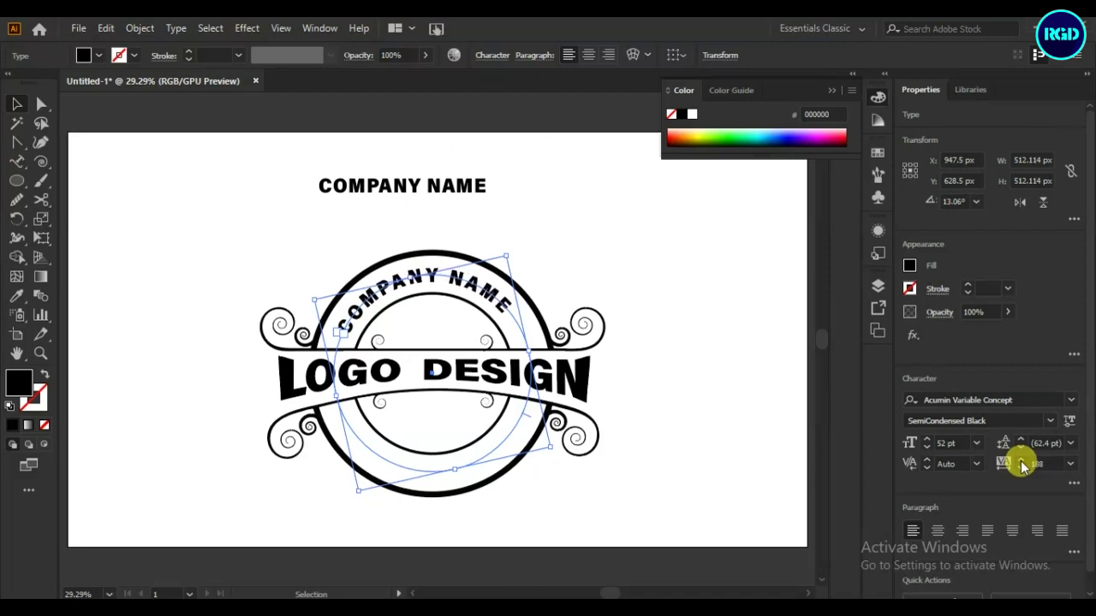
click(1021, 463)
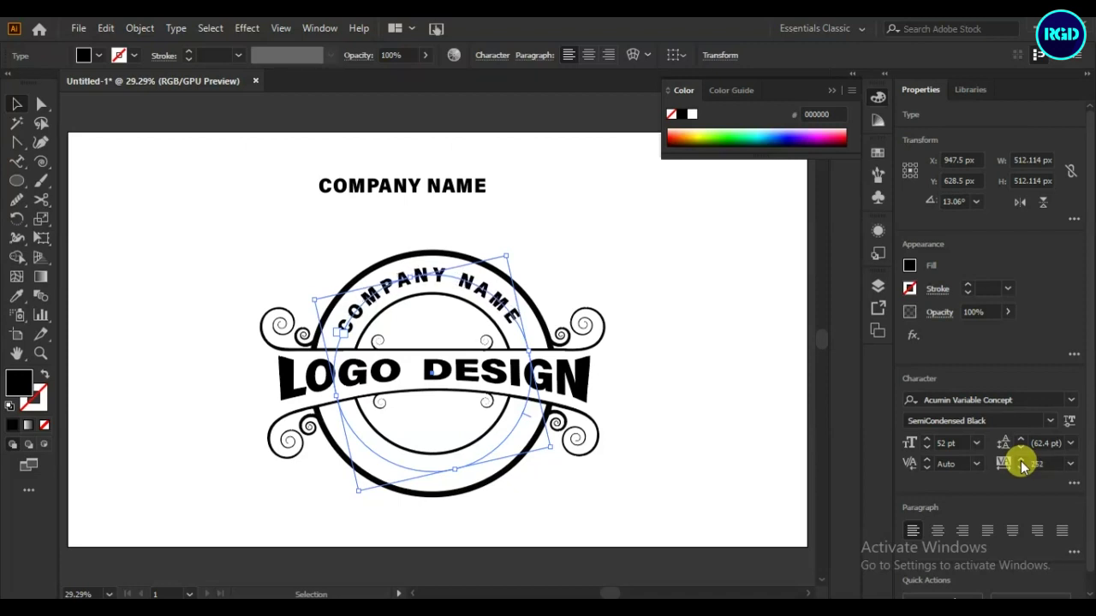
click(1021, 463)
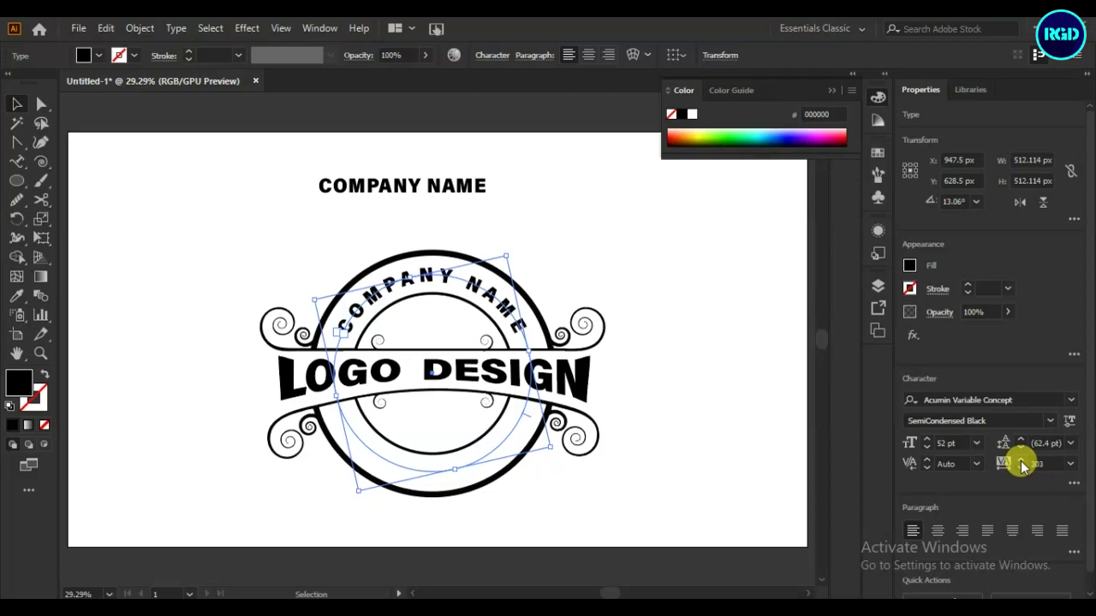
click(744, 357)
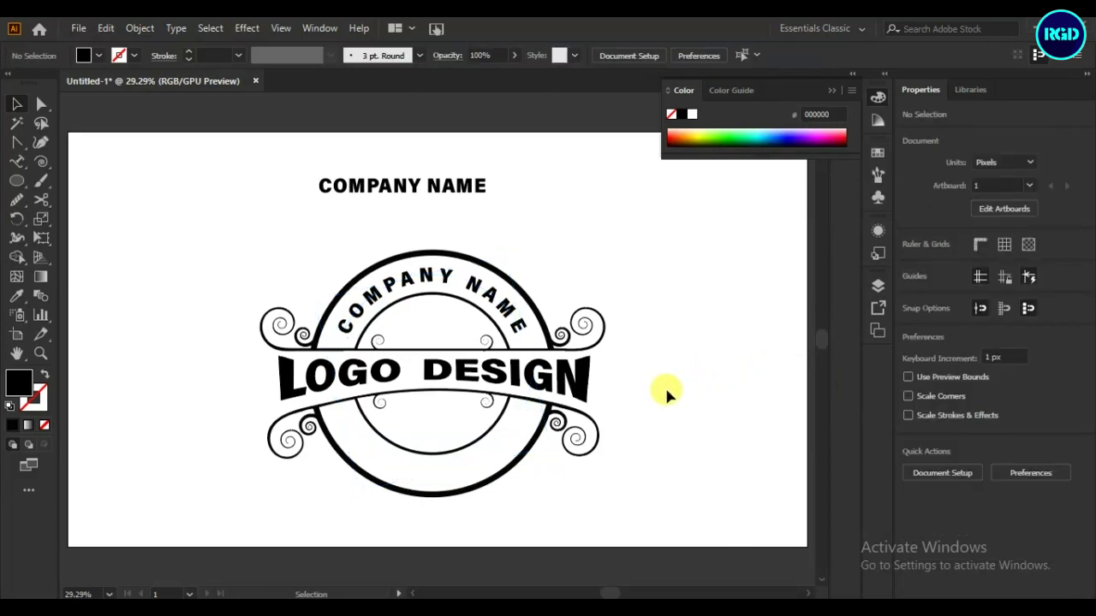
- Duplicate the curved "COMPANY NAME" text beside the badge and replace the copy's wording with "TAGLINE HERE"
drag(454, 282, 709, 210)
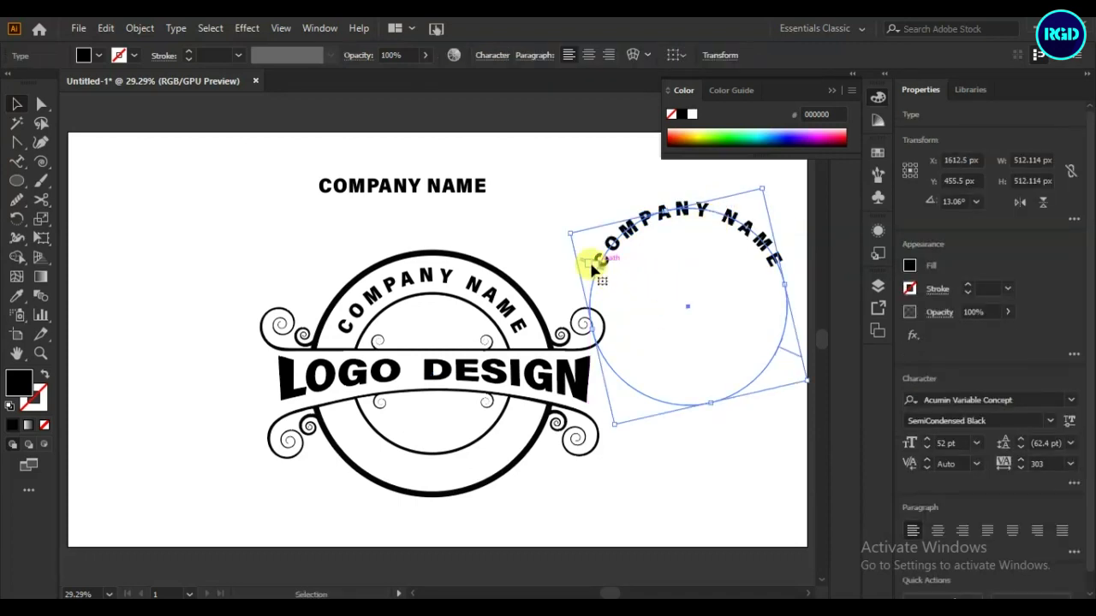
click(17, 162)
drag(597, 260, 764, 242)
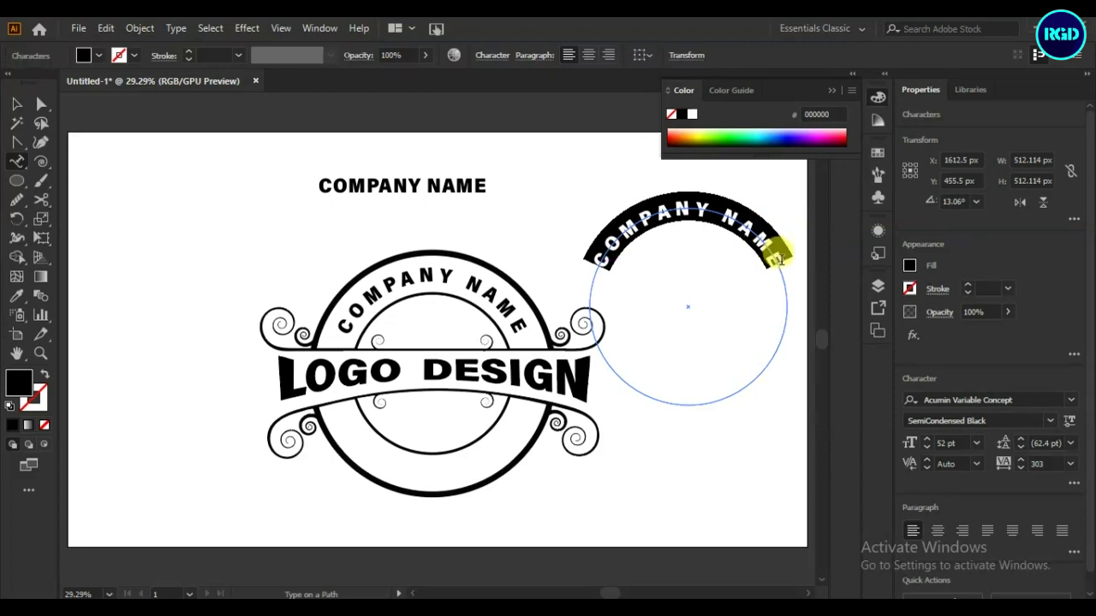
key(BackSpace)
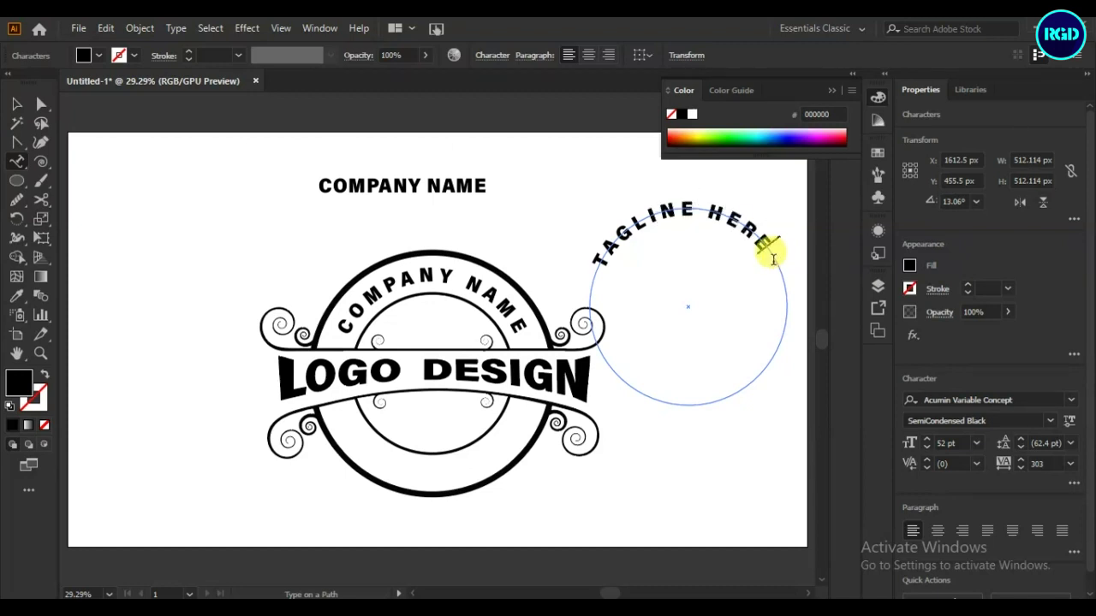
click(17, 103)
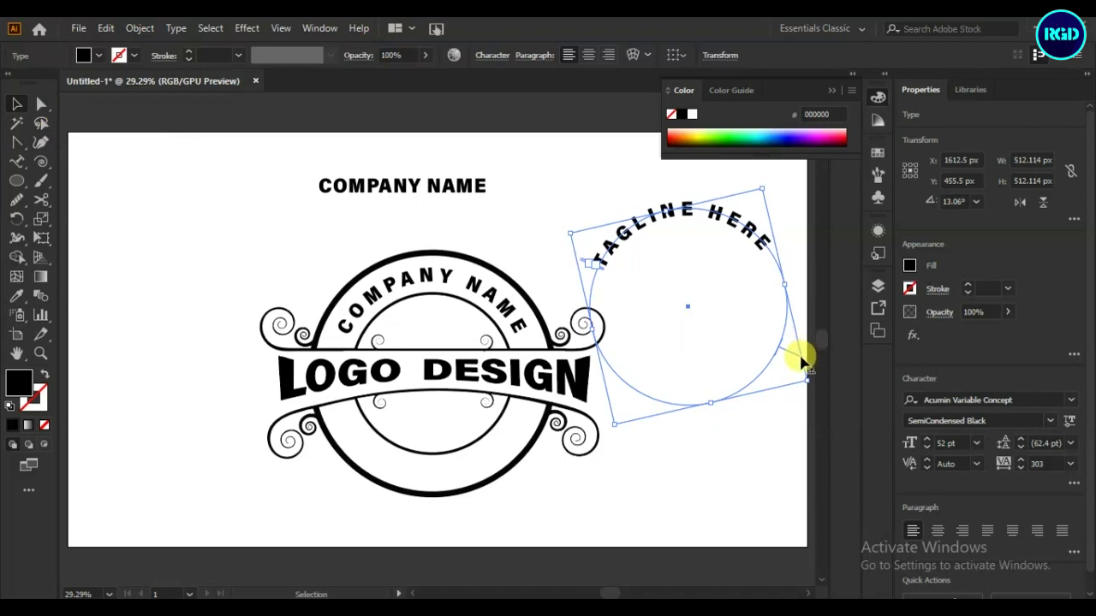
- Flip "TAGLINE HERE" to the inside of its circle along the lower arc and move it onto the badge, concentric with the rings
click(39, 103)
drag(802, 363, 763, 270)
click(18, 106)
drag(696, 319, 435, 377)
click(690, 410)
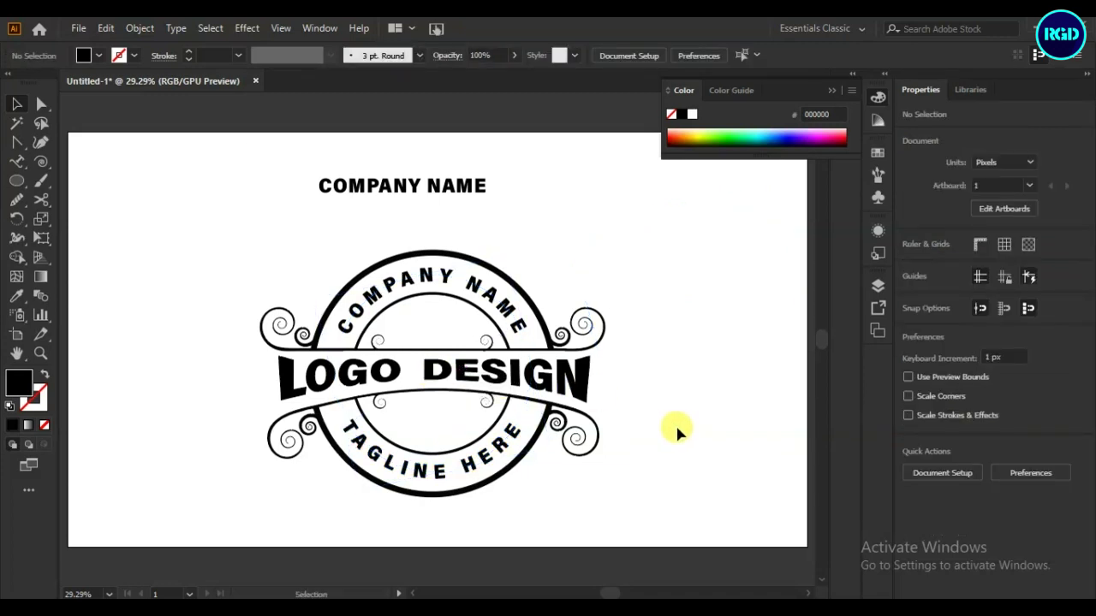
click(510, 319)
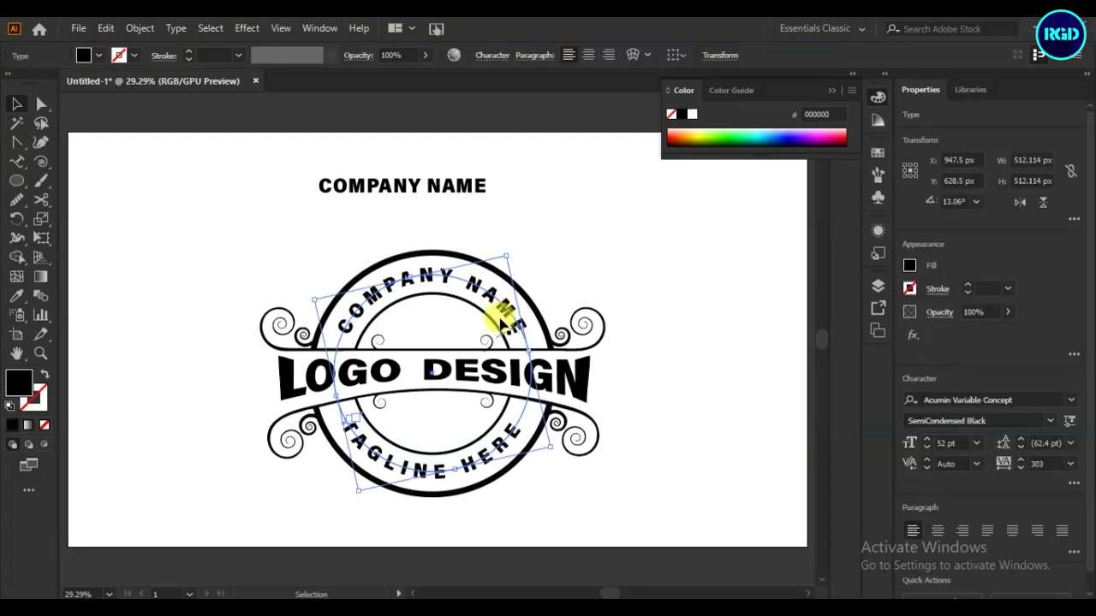
click(79, 28)
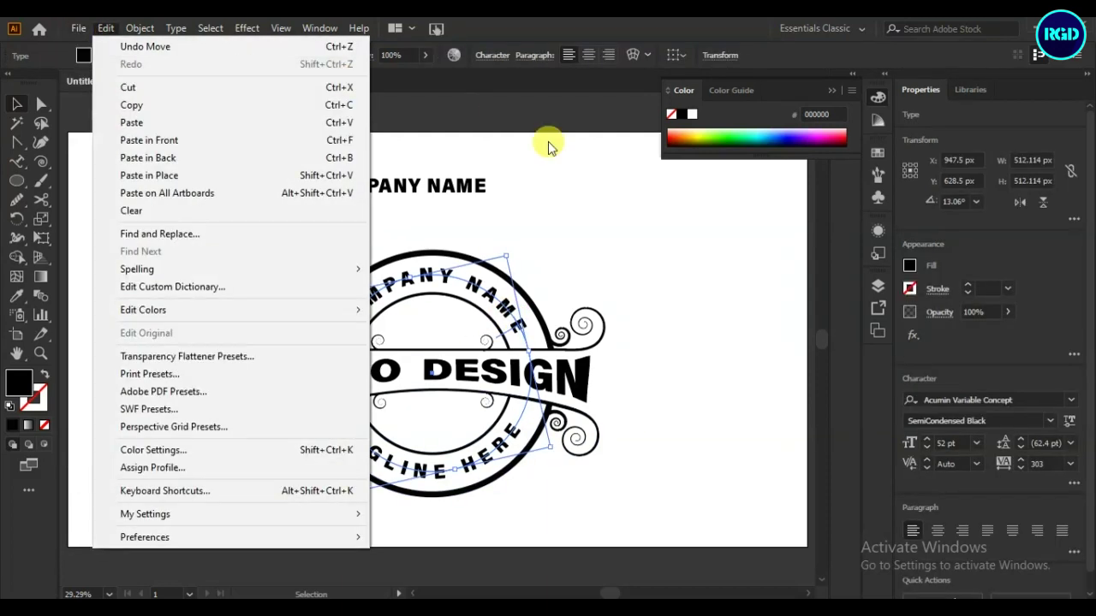
click(566, 191)
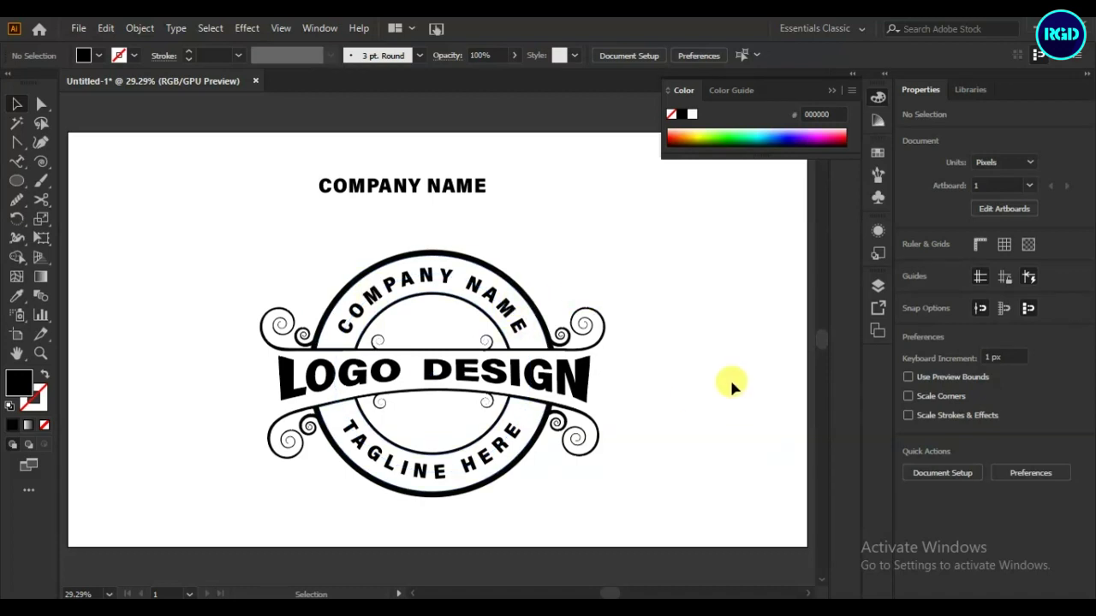
- Fill the upper and lower halves of the band between the two circles with grey-brown 736357 using the Shape Builder
key(ctrl+a)
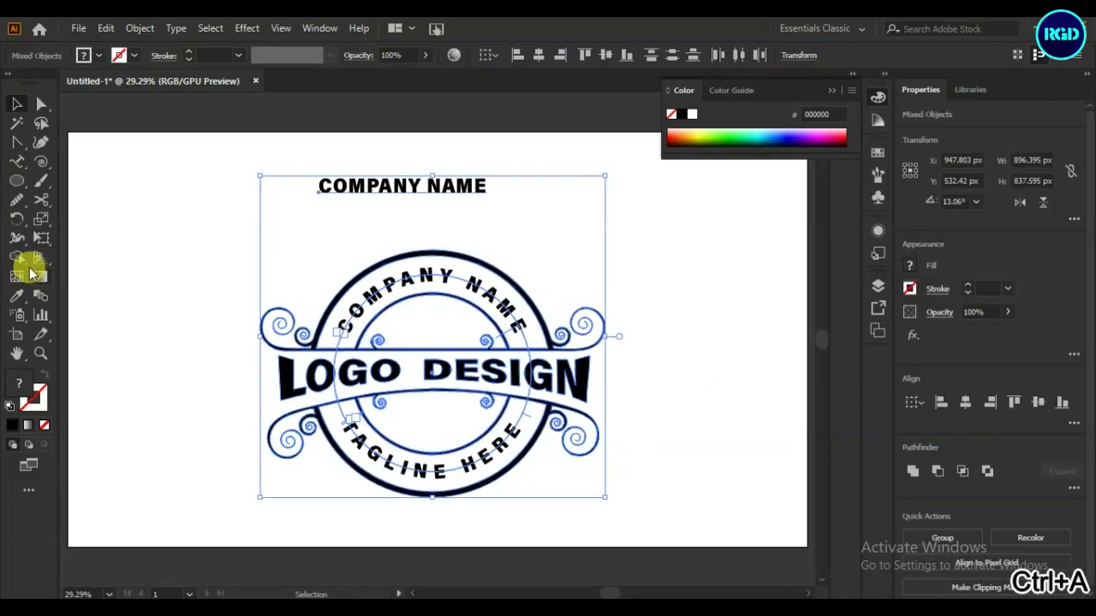
click(16, 257)
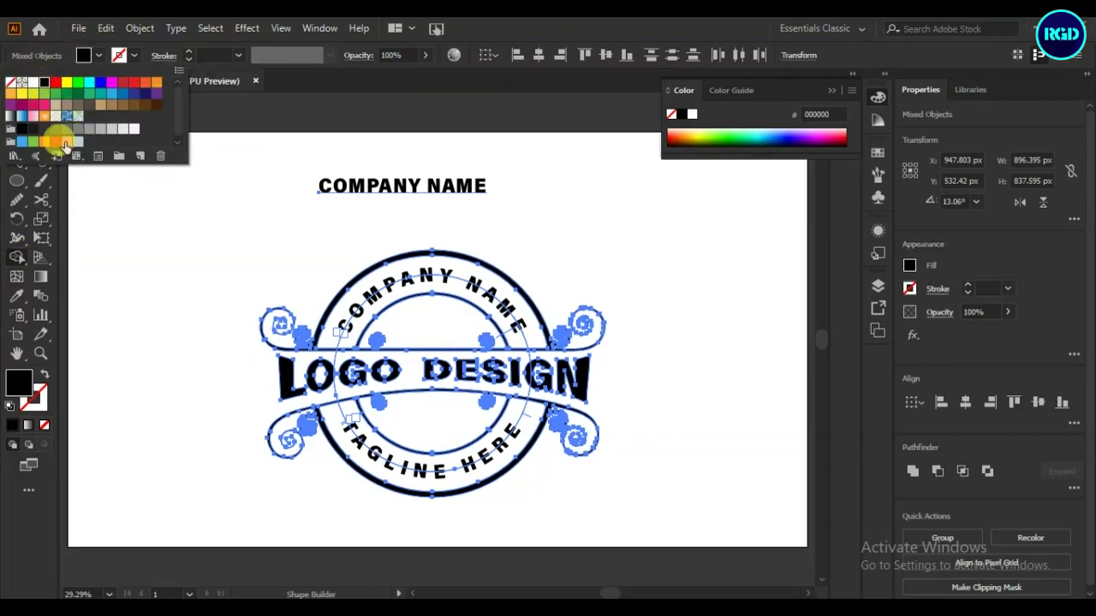
click(78, 104)
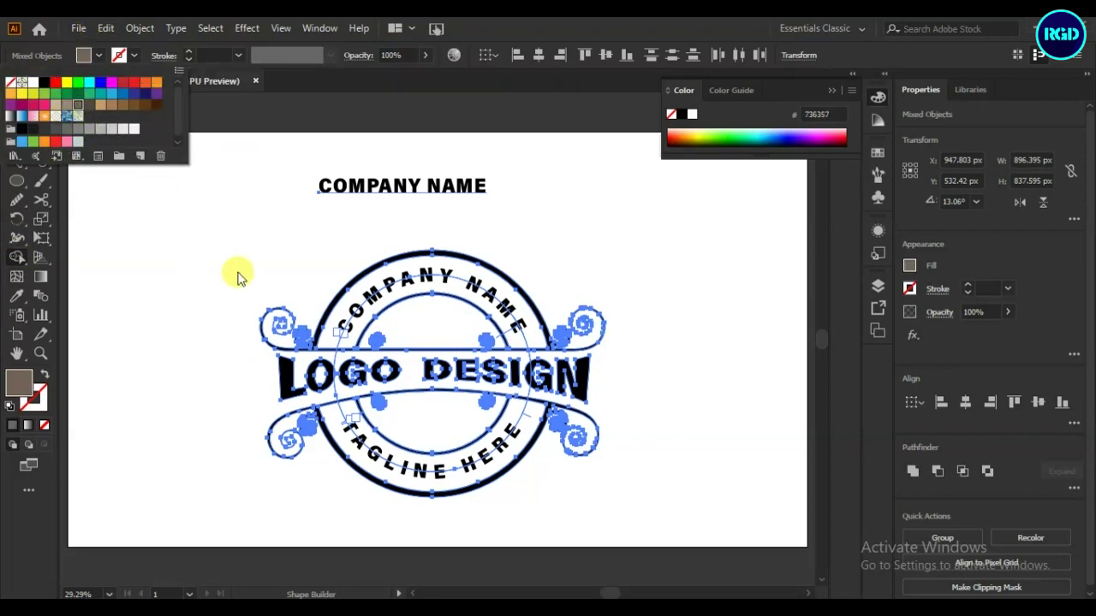
click(336, 315)
click(341, 432)
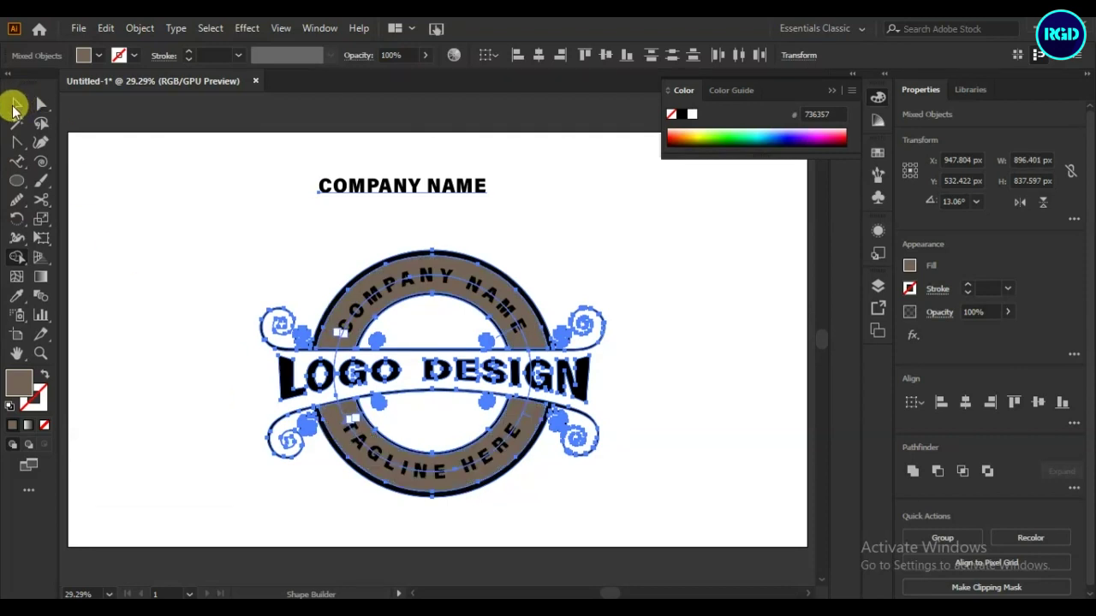
click(16, 104)
click(179, 240)
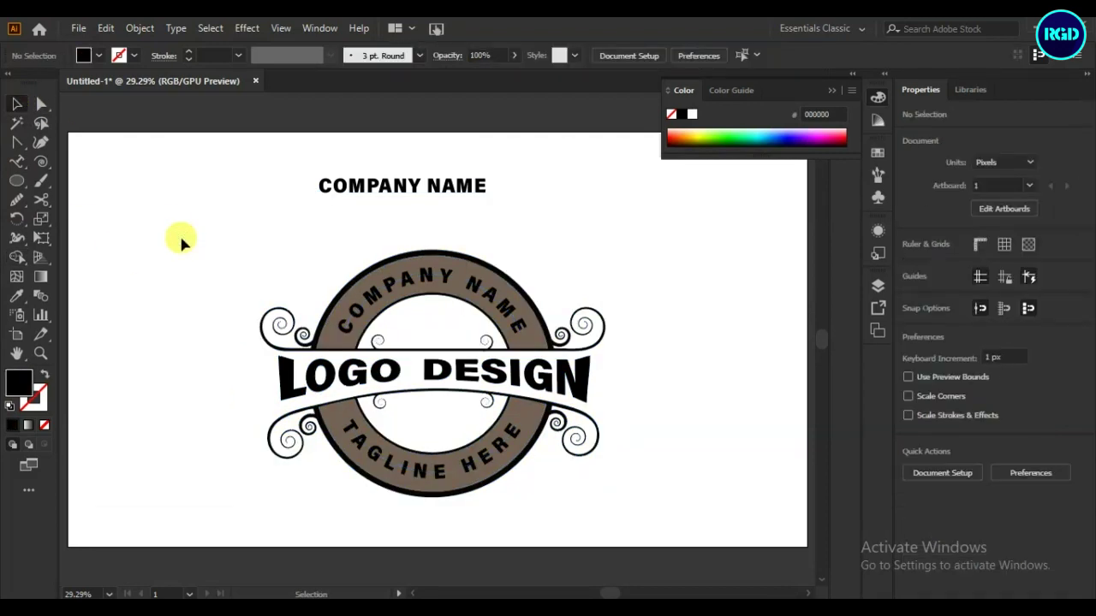
- Change the fill of the curved "TAGLINE HERE" and "COMPANY NAME" texts on the ring to white
click(336, 323)
click(101, 58)
click(26, 81)
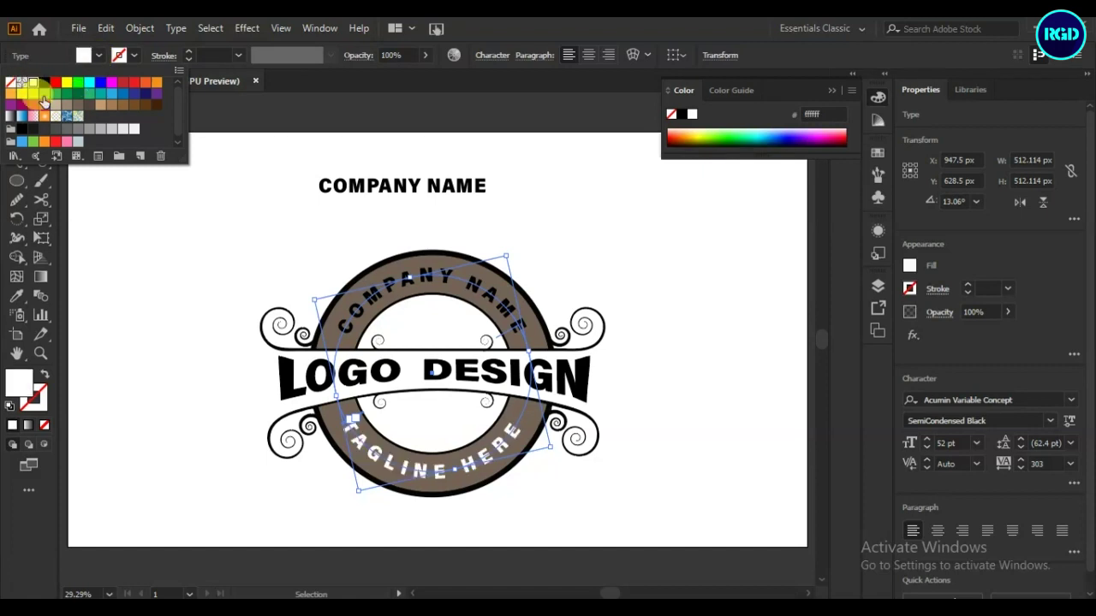
click(353, 332)
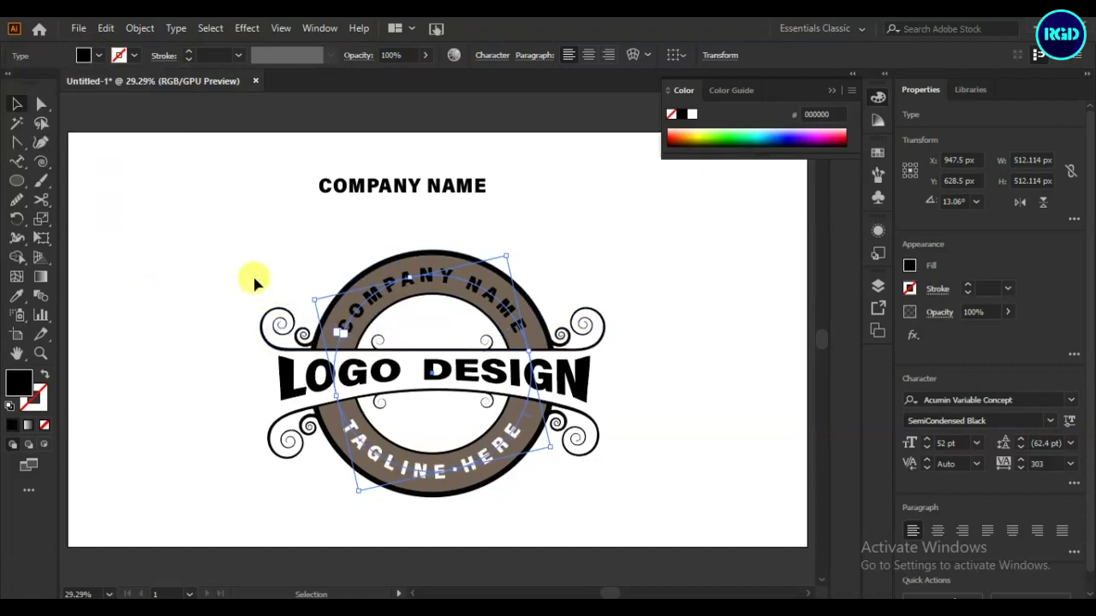
click(254, 280)
click(342, 328)
click(100, 58)
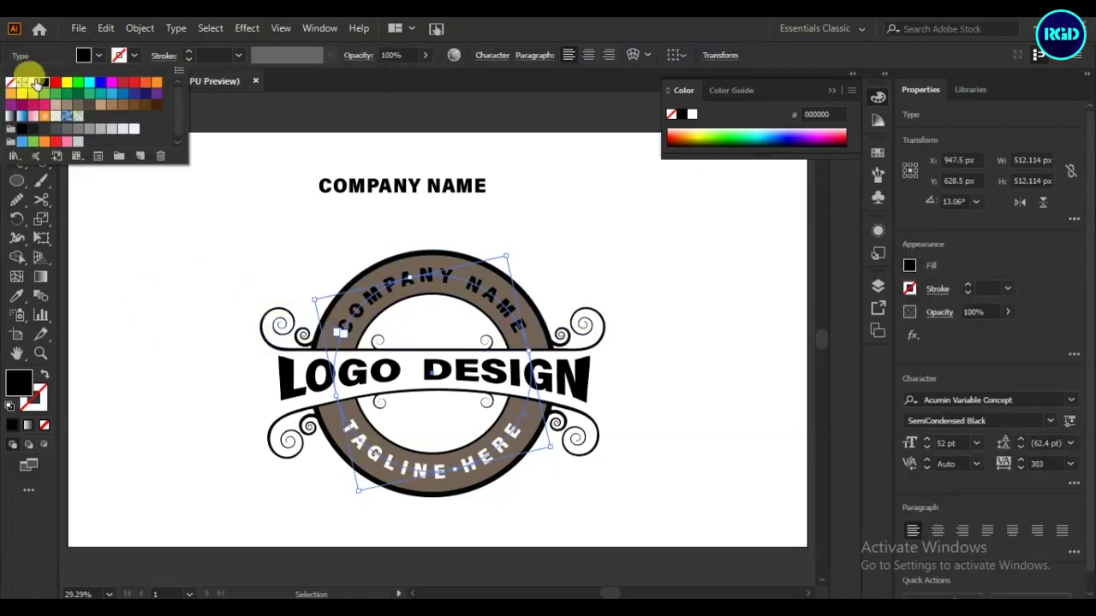
click(24, 81)
click(148, 252)
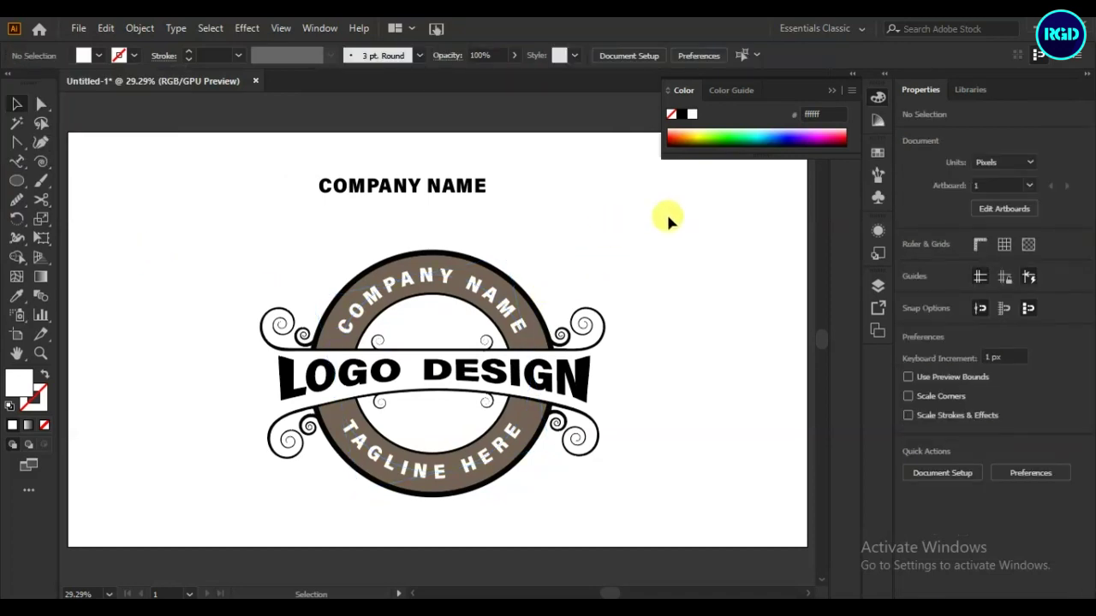
- Delete the spare straight "COMPANY NAME" text above the badge and select all of the remaining logo artwork
click(477, 193)
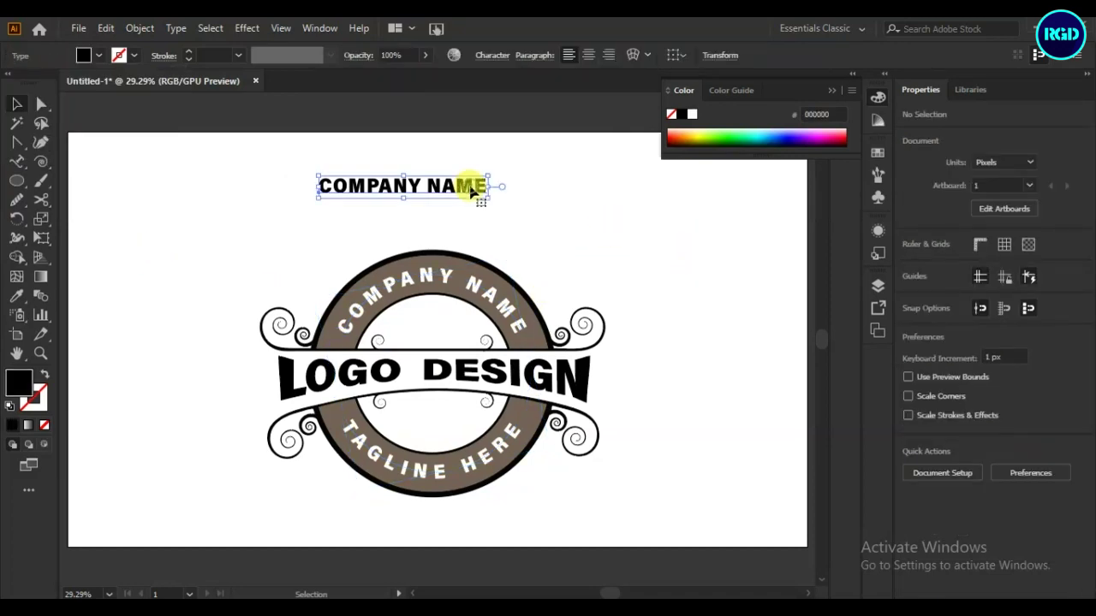
key(Delete)
key(ctrl+a)
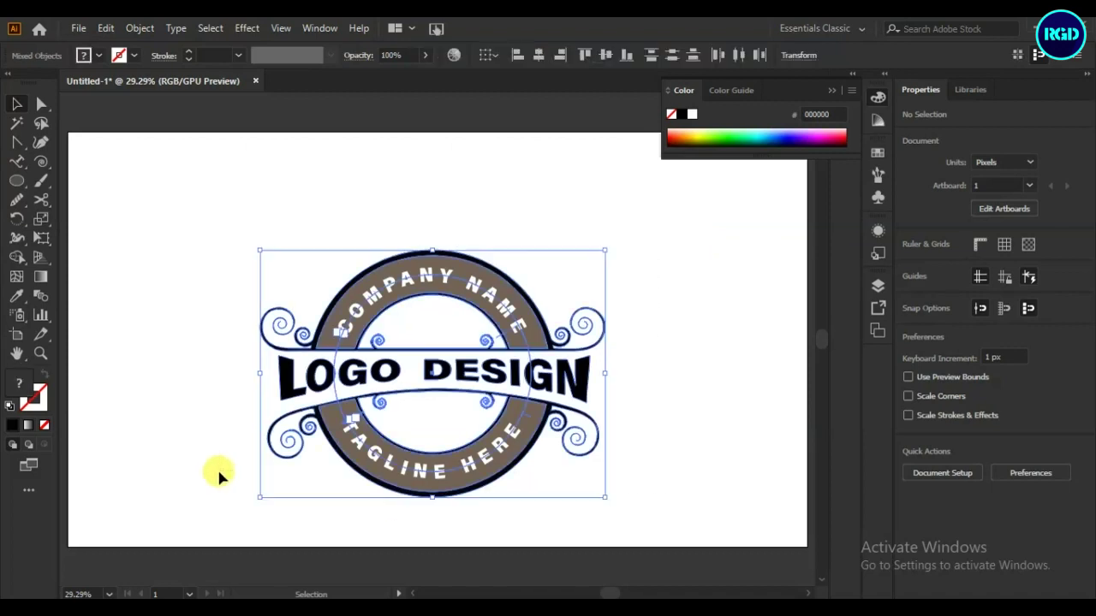
- Group all the selected logo artwork and move the badge up to the vertical middle of the artboard
right_click(437, 384)
click(520, 246)
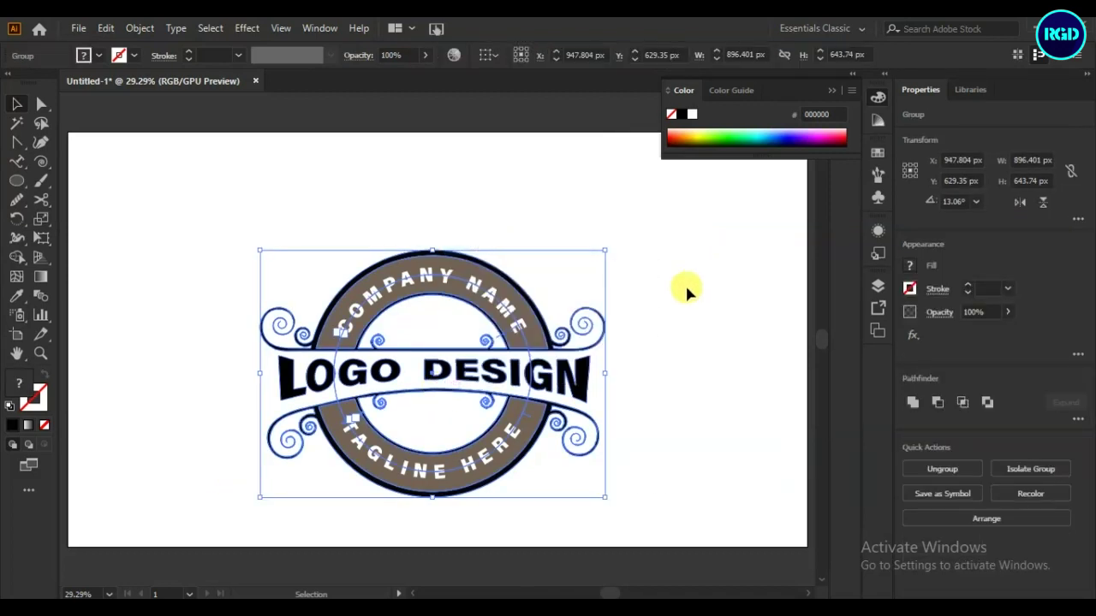
click(685, 288)
drag(463, 371, 470, 336)
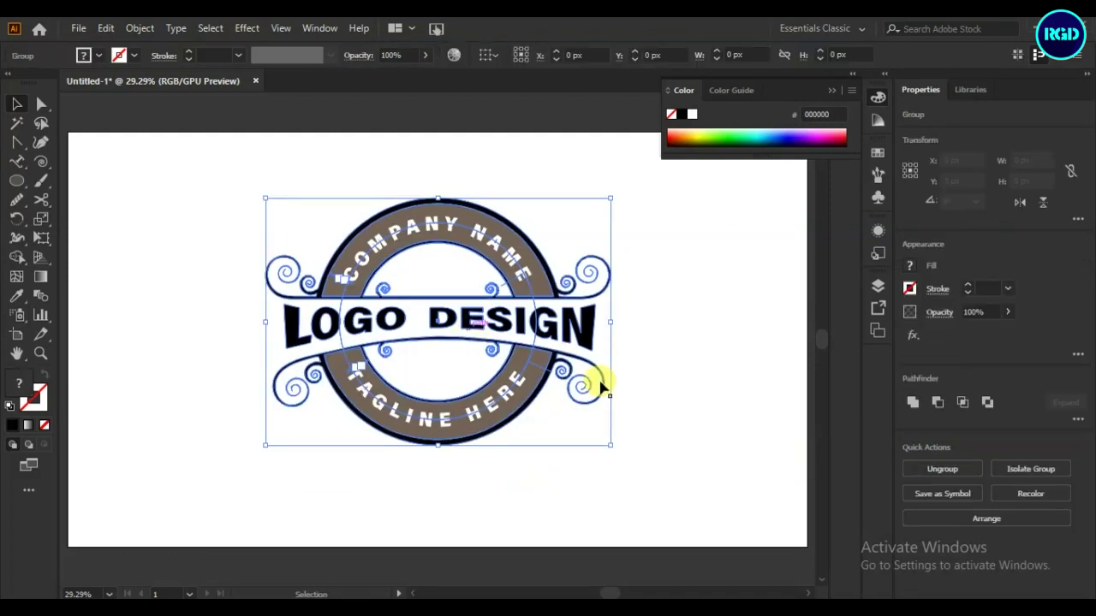
click(698, 364)
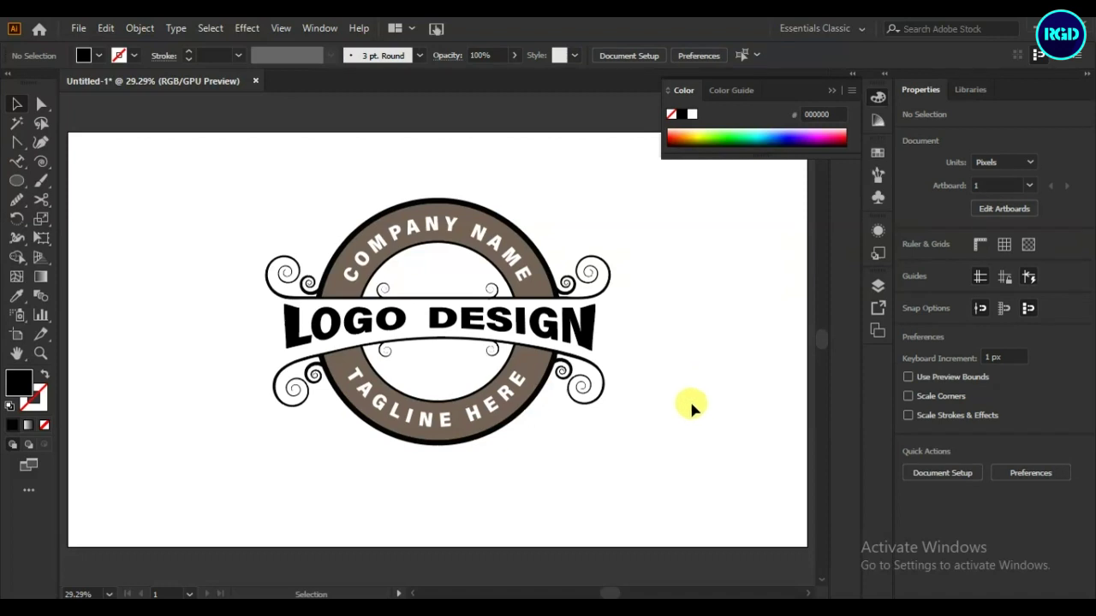
- Add the text "LD", enlarge it to about 110 pt and place it inside the inner circle above the banner
key(t)
click(129, 225)
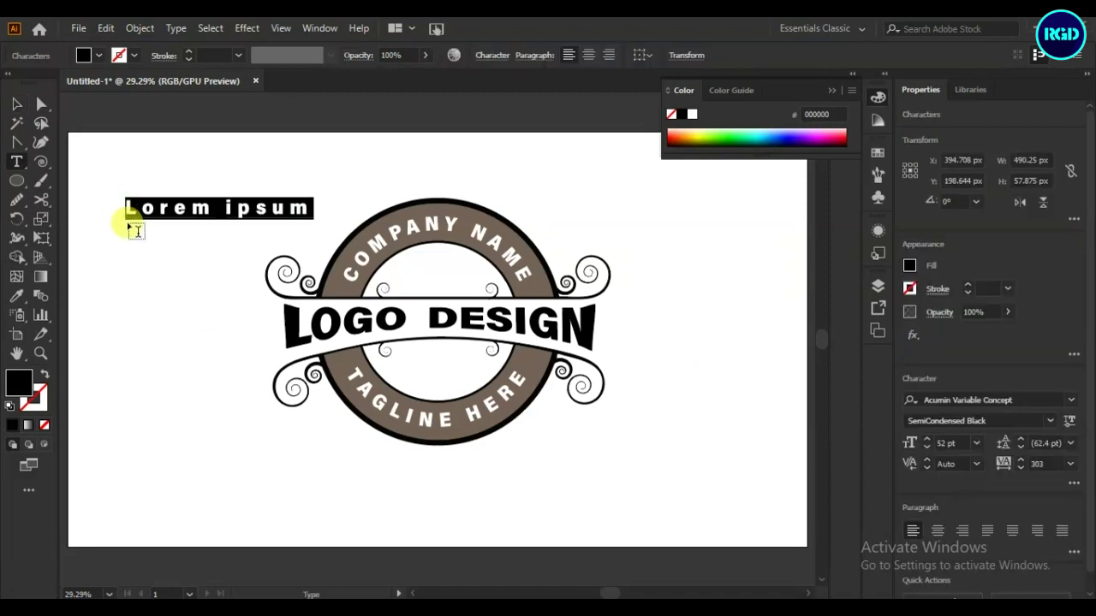
text(LD)
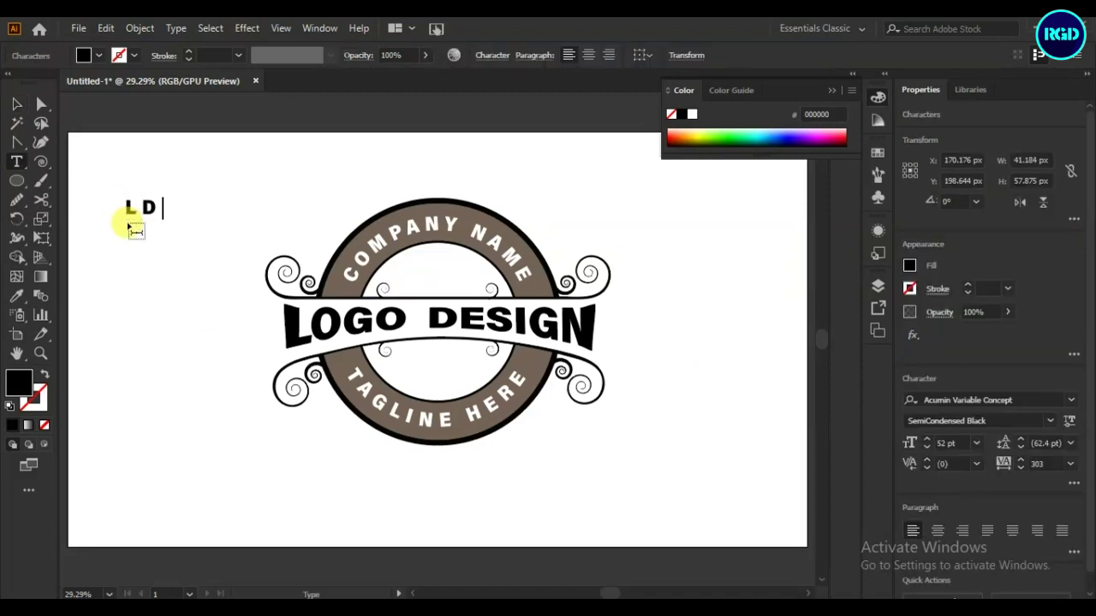
click(16, 104)
drag(163, 219, 454, 280)
click(196, 317)
click(421, 284)
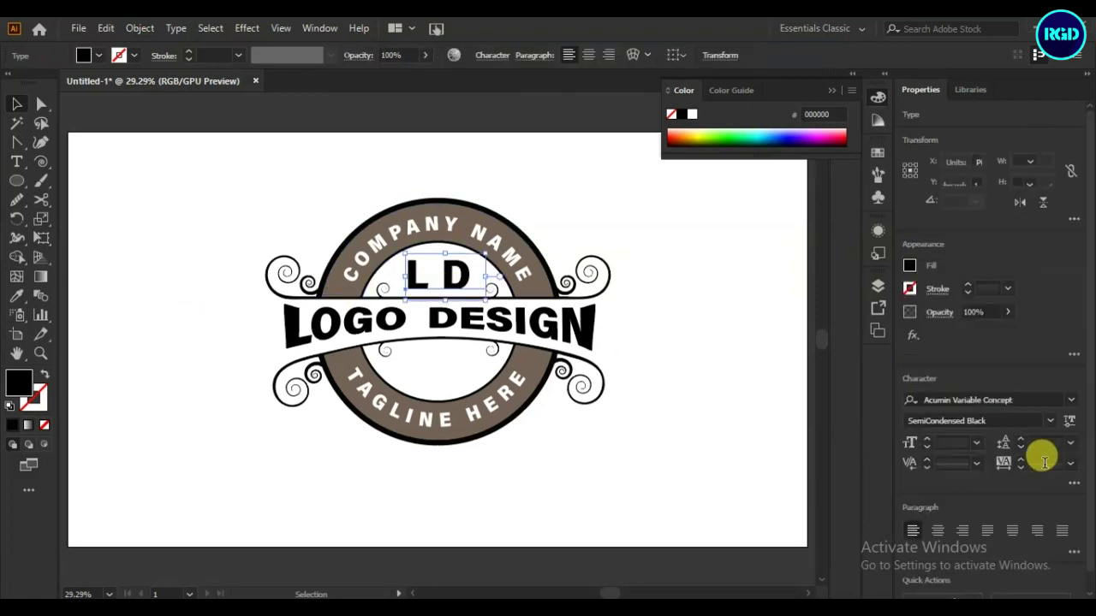
- Set the tracking of the "LD" text to 0 and centre it horizontally above the banner
click(1069, 463)
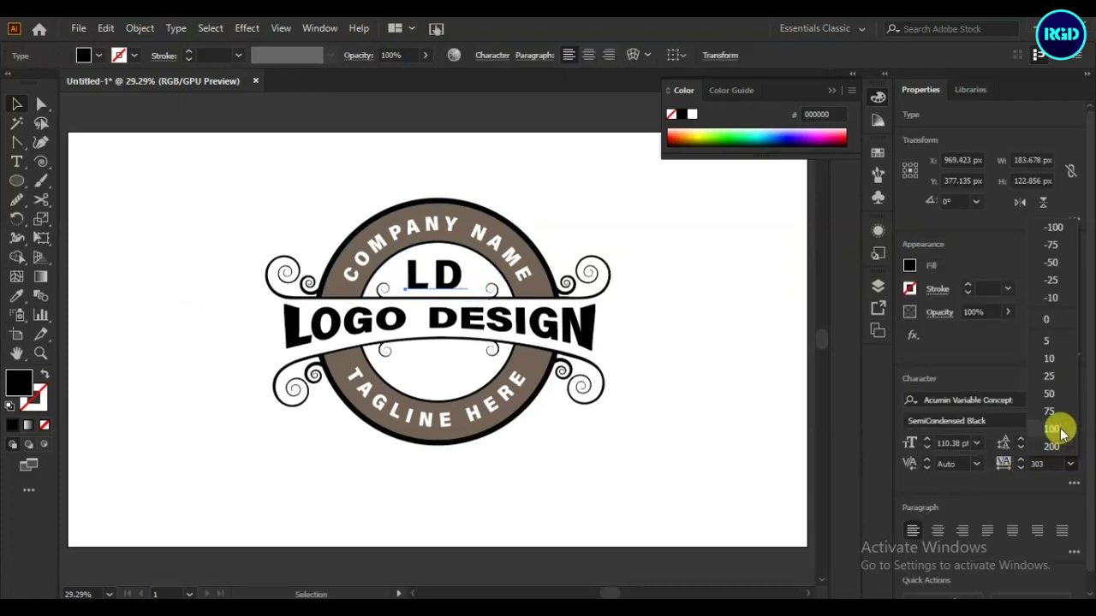
click(1047, 319)
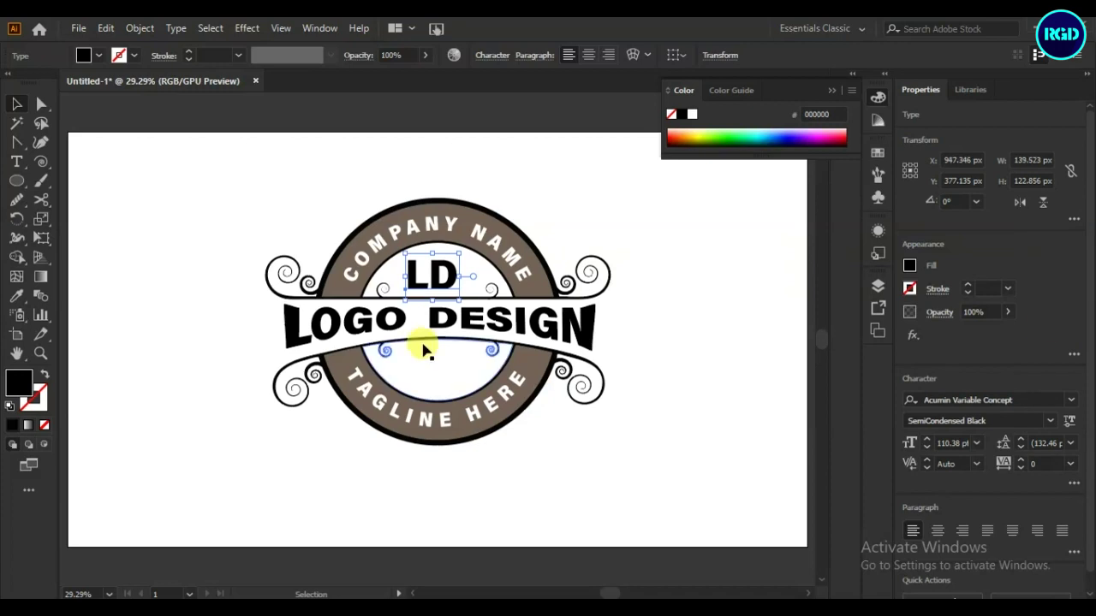
drag(442, 291, 452, 290)
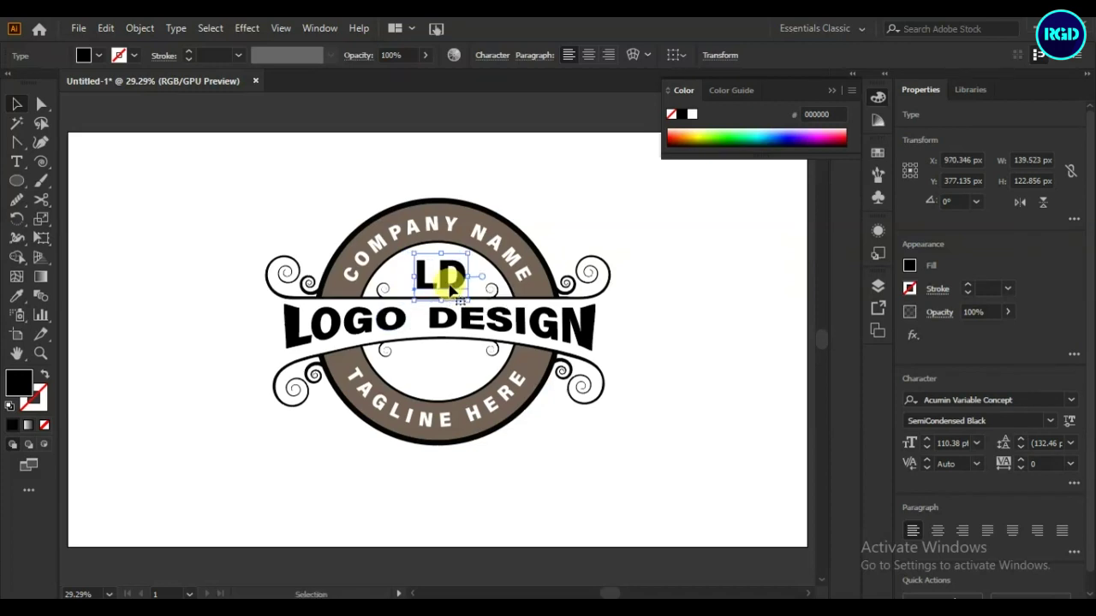
click(508, 459)
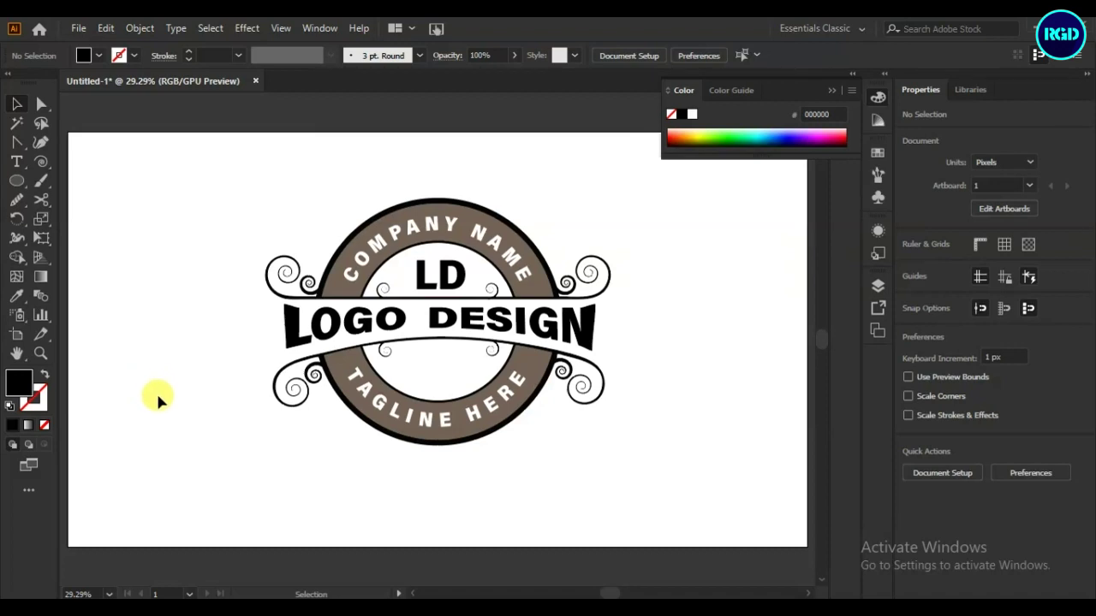
- Ungroup the group that holds the upper ring, the upper brown band and the upper spirals
click(548, 289)
right_click(547, 289)
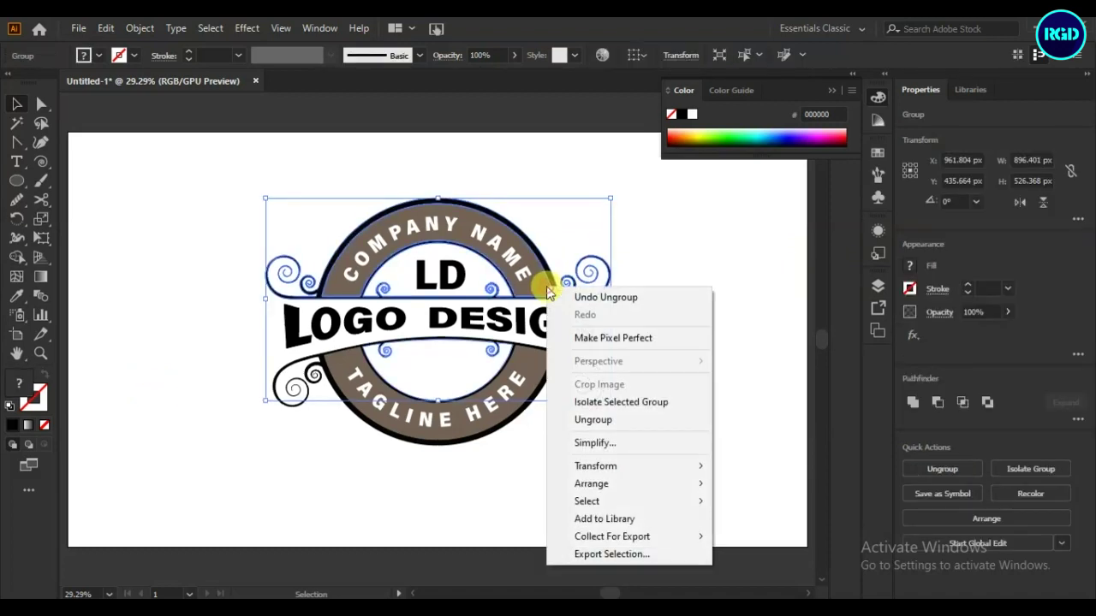
click(599, 418)
click(682, 370)
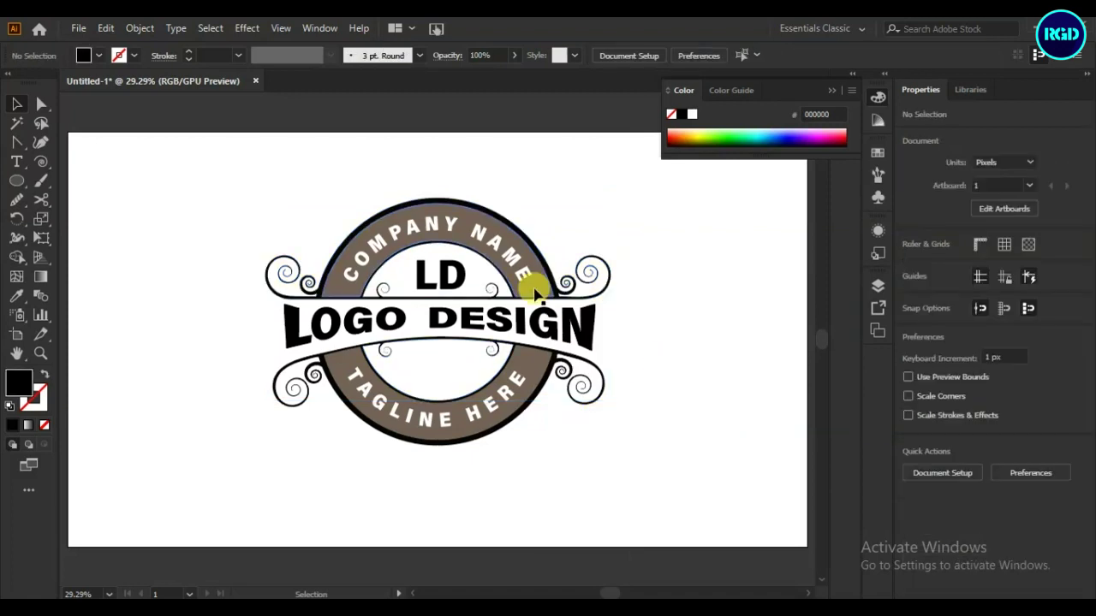
- Offset the upper brown band's path by -11 px and delete the original larger band behind it
click(533, 286)
click(942, 404)
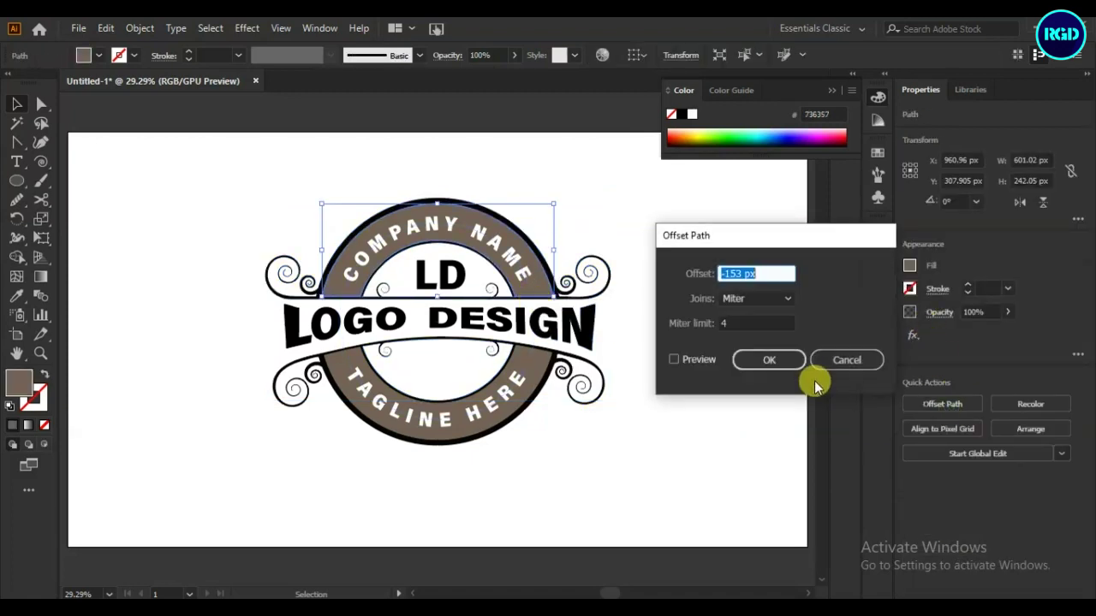
click(675, 358)
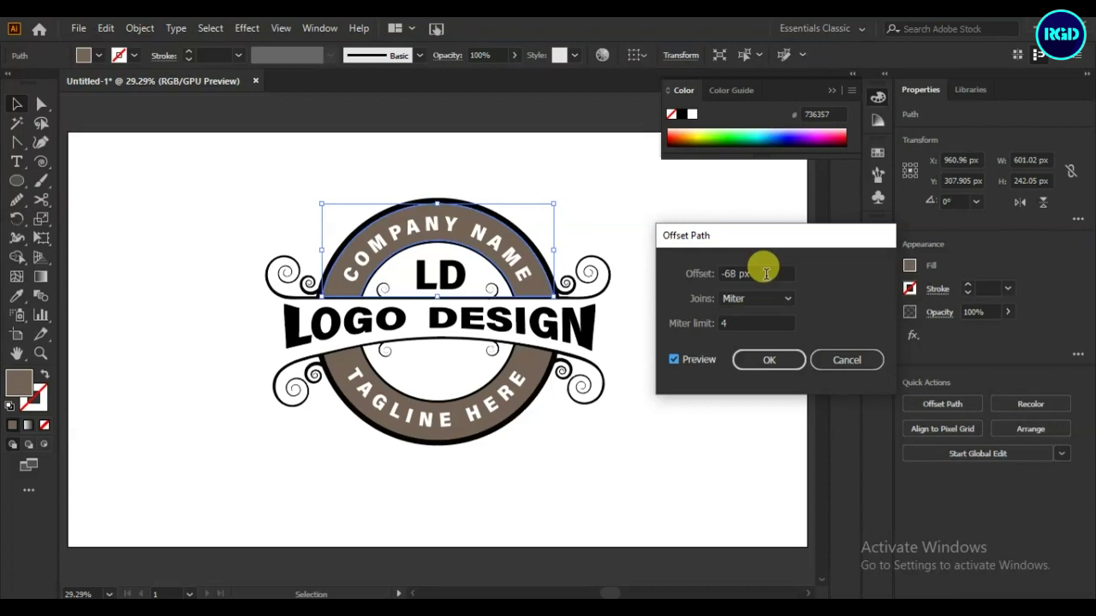
scroll(767, 274, up, 7)
click(776, 358)
click(669, 249)
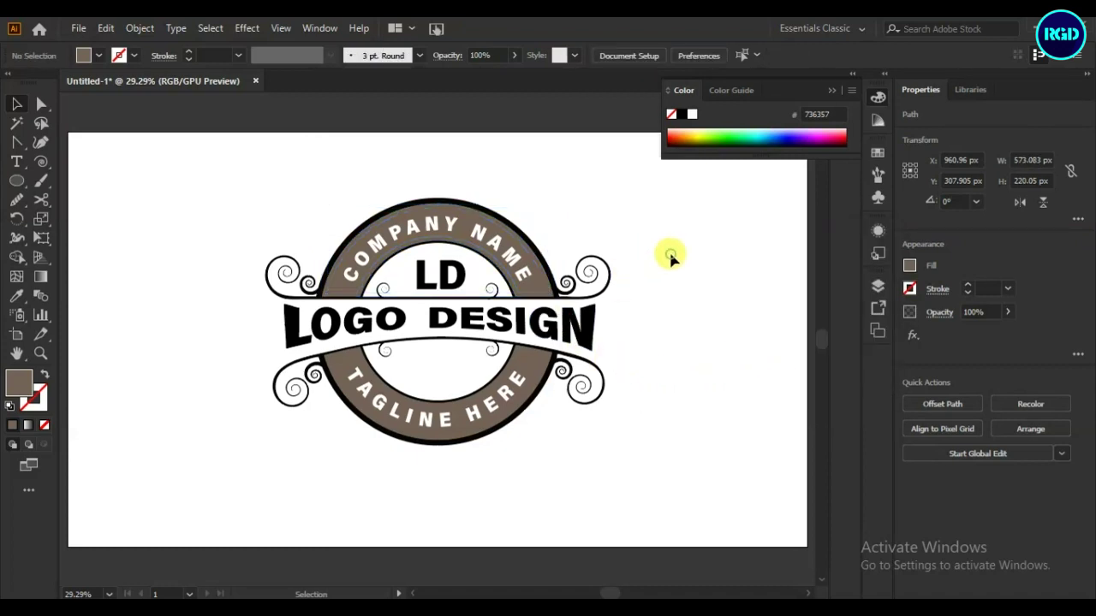
click(328, 298)
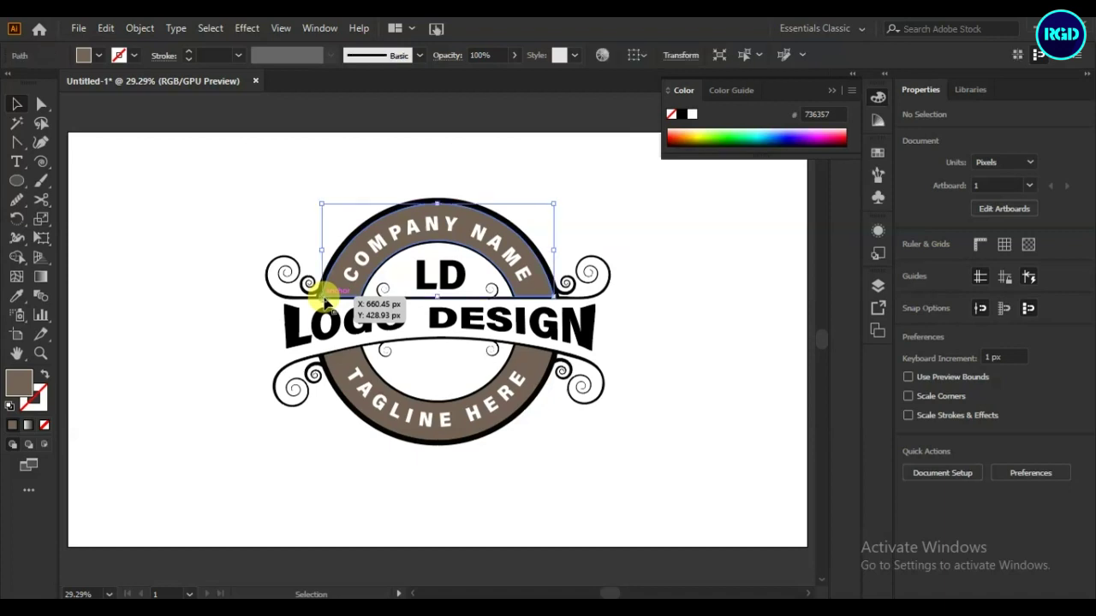
key(Delete)
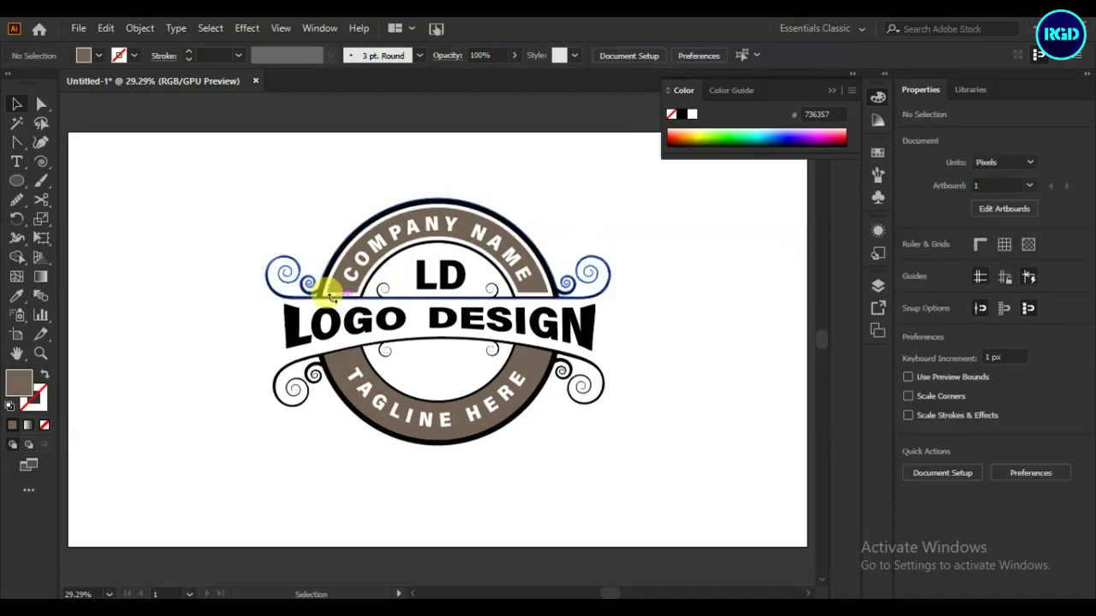
- Ungroup the group that holds the lower ring, the lower brown band and the lower spirals
click(386, 430)
right_click(386, 430)
click(443, 281)
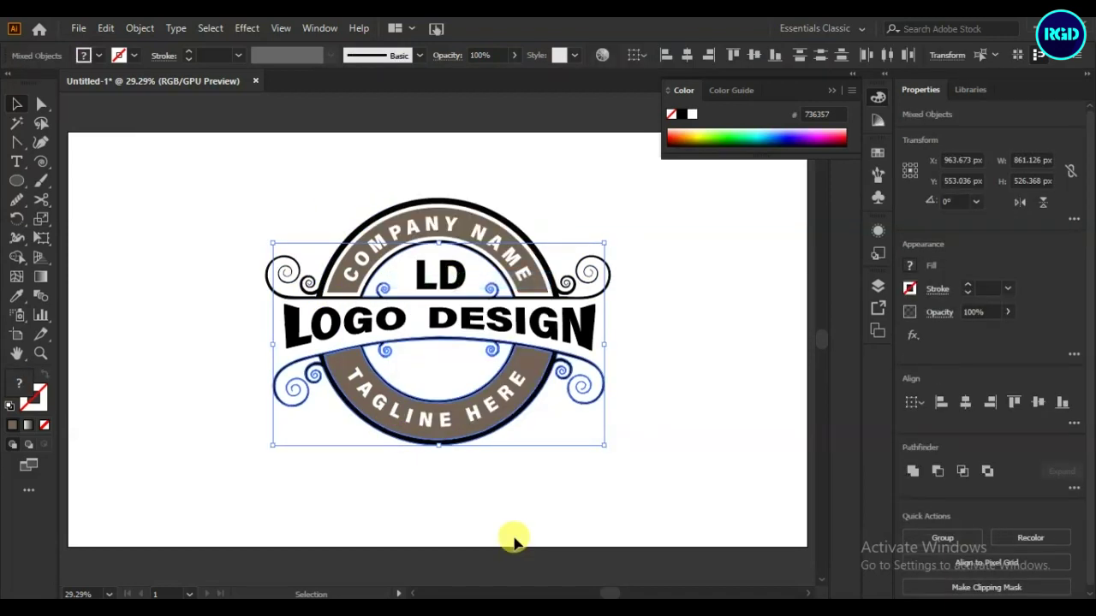
click(512, 514)
- Offset the lower brown band's path by -11 px and delete the original larger band behind it
click(346, 390)
click(943, 404)
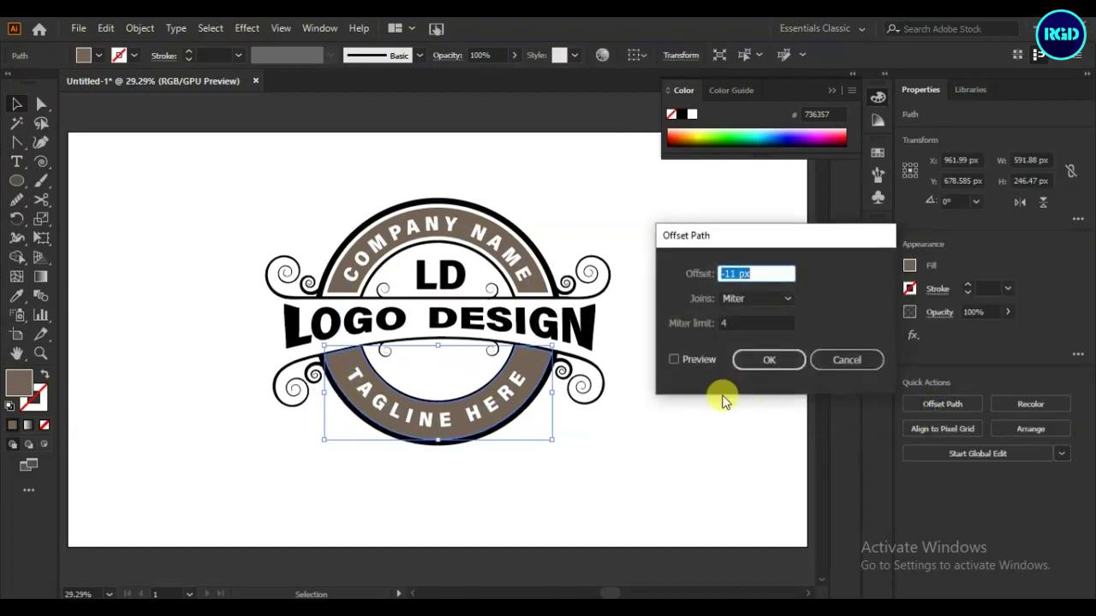
click(673, 360)
click(773, 370)
click(728, 436)
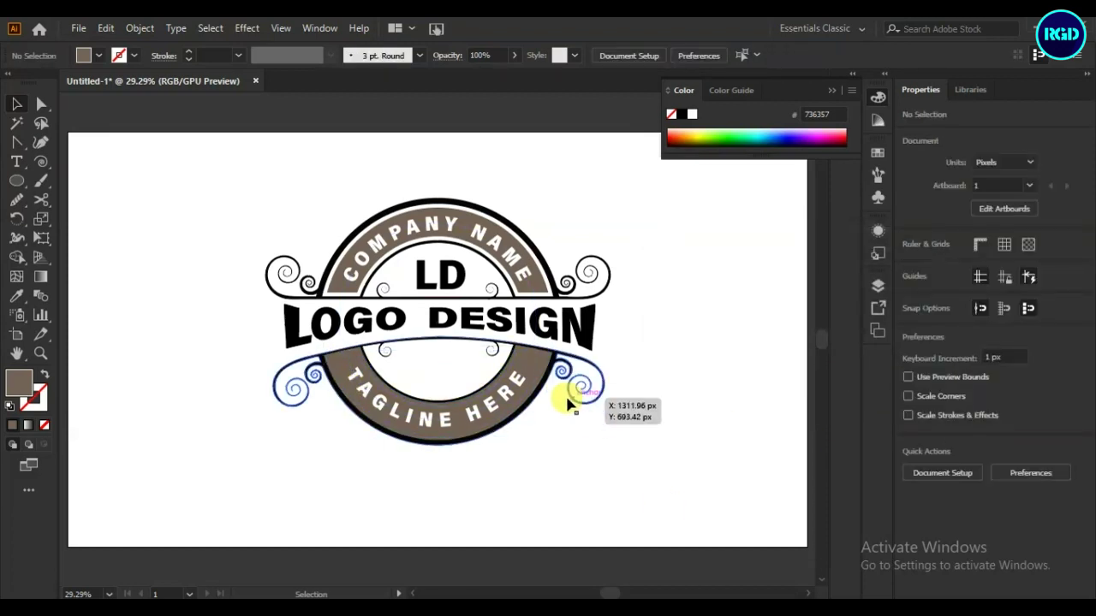
click(556, 361)
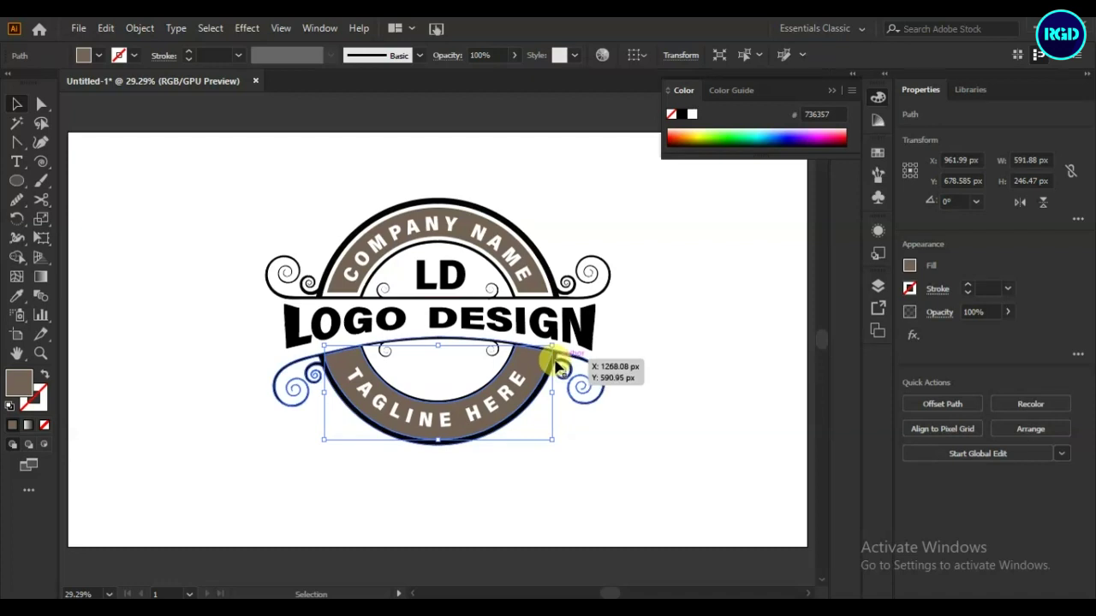
click(731, 387)
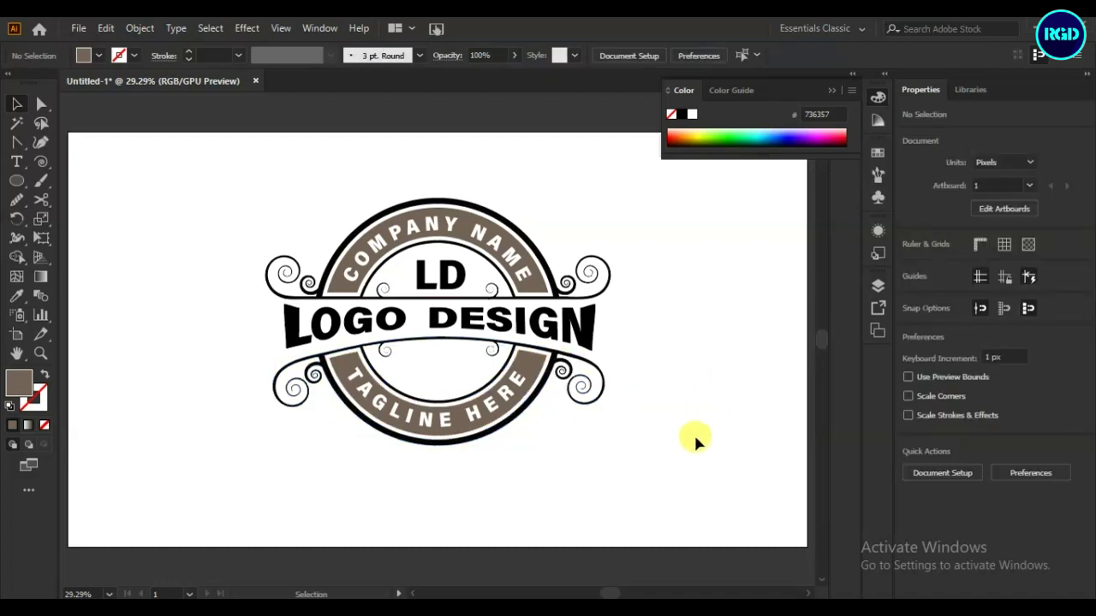
- Recolor the "LOGO DESIGN" banner text with the band's grey-brown 736357 using the Eyedropper and deselect the artwork
click(580, 325)
click(17, 295)
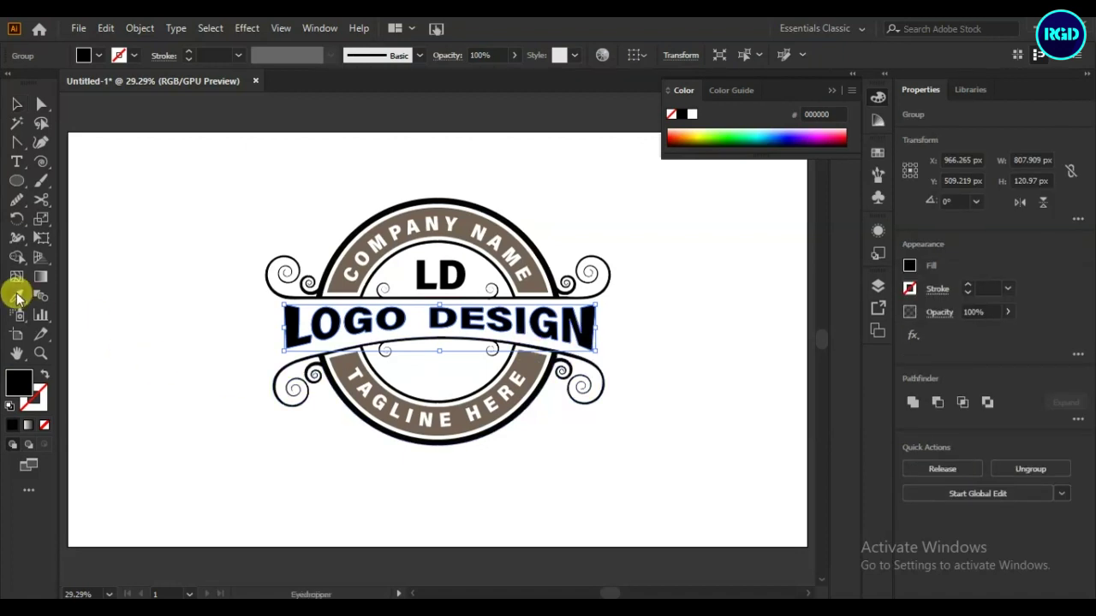
click(334, 270)
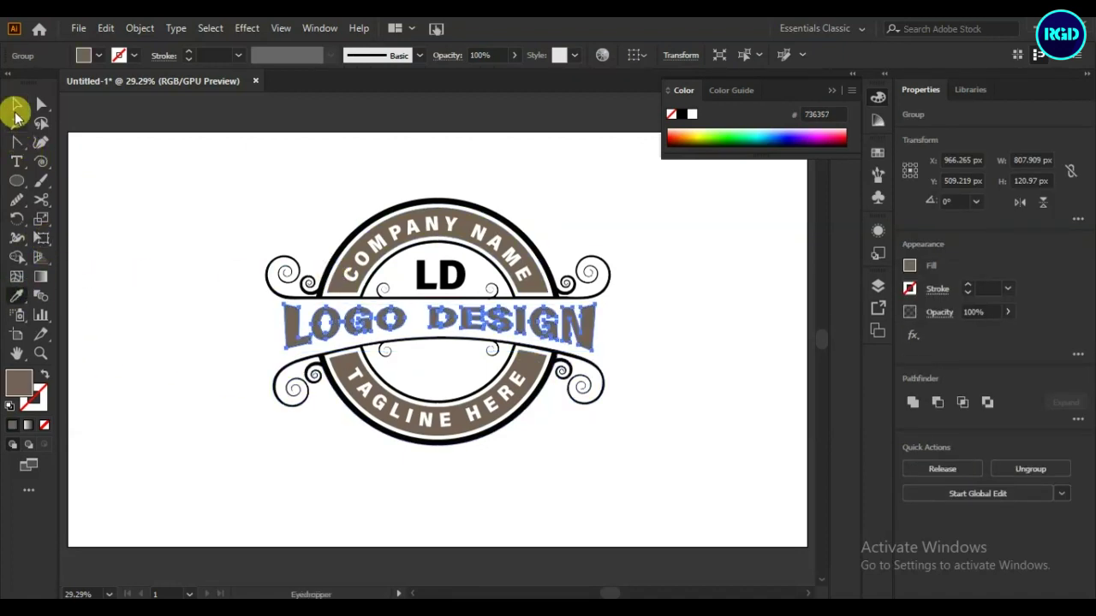
click(15, 107)
click(128, 329)
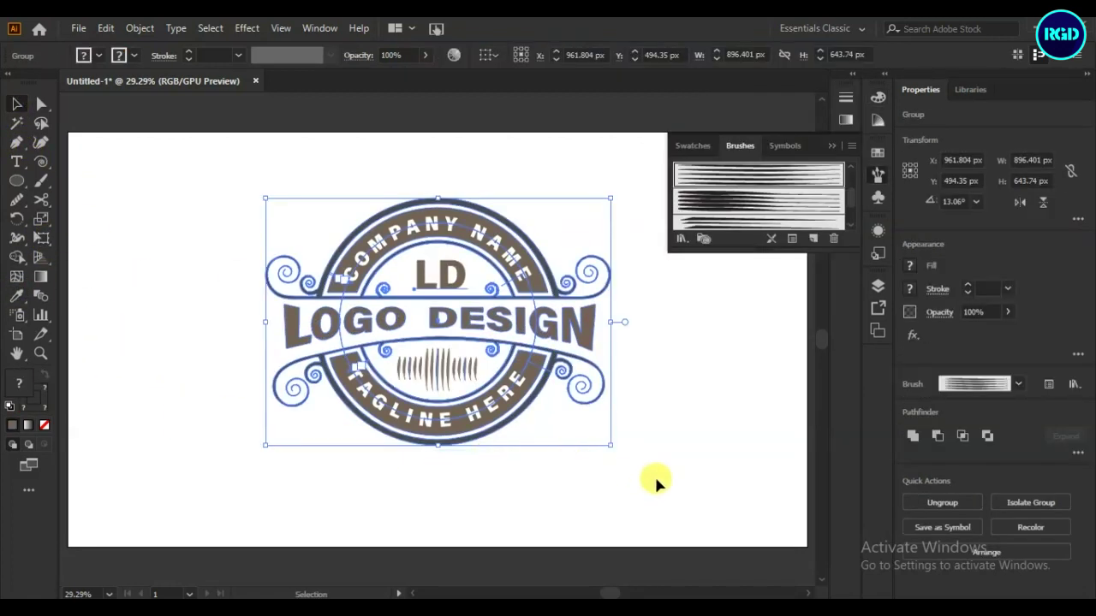
click(653, 473)
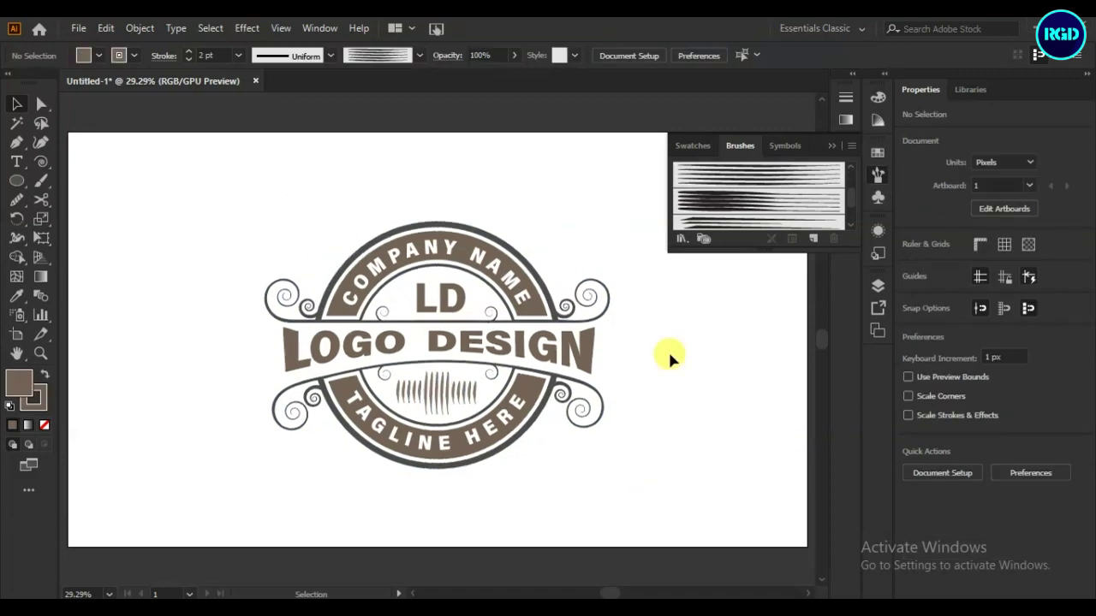